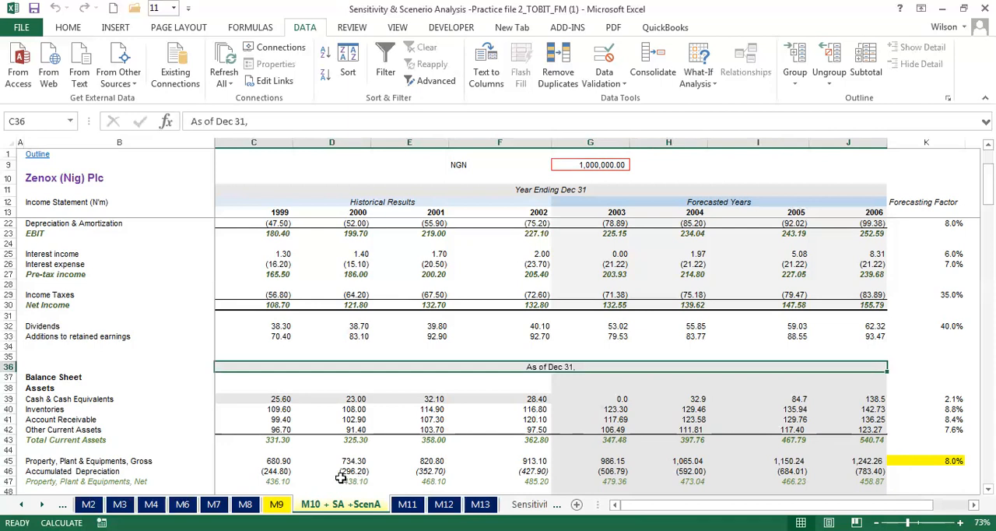
click(21, 503)
click(22, 503)
click(22, 503)
click(22, 504)
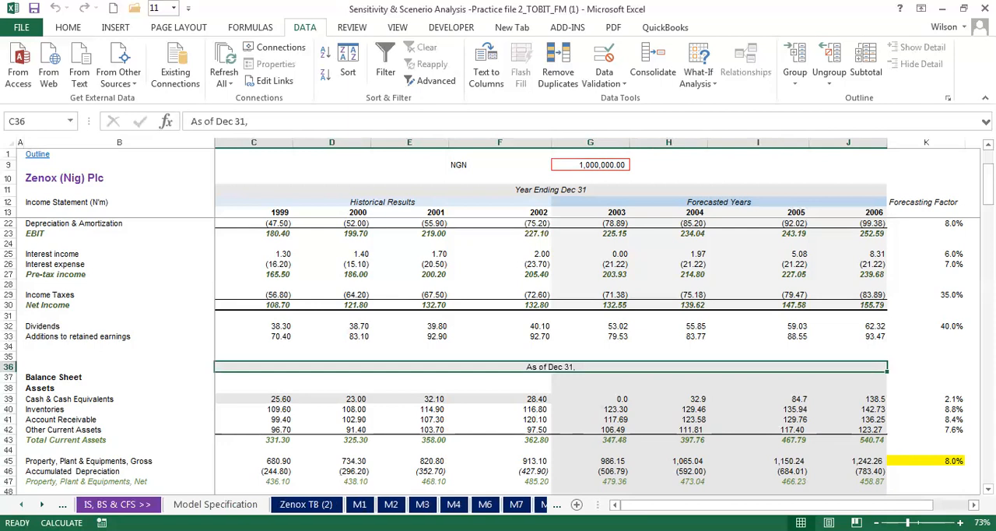
click(22, 504)
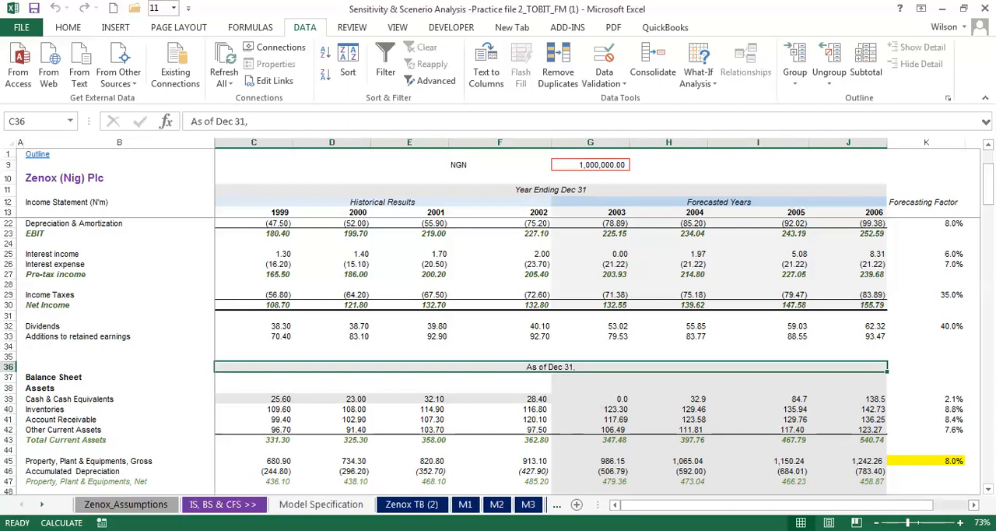
click(42, 504)
click(42, 504)
click(42, 504)
click(42, 504)
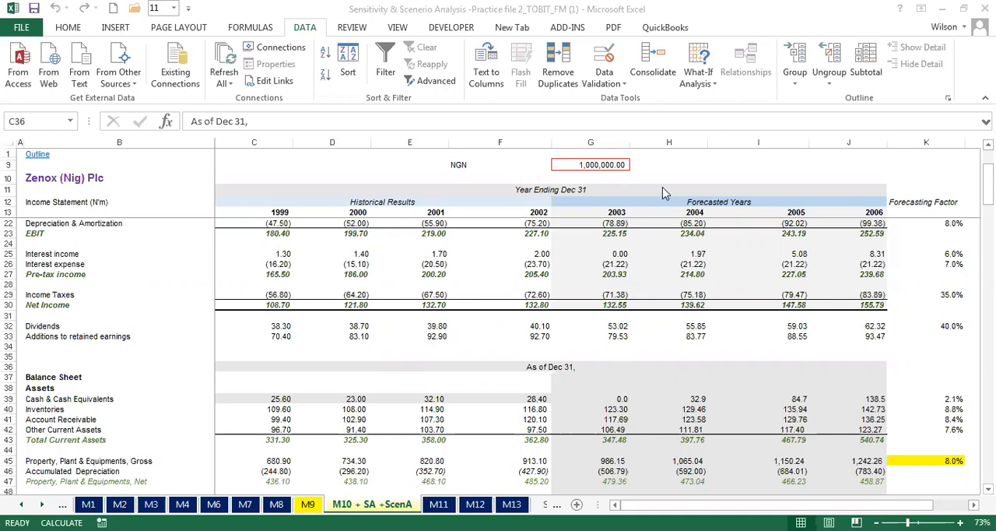
click(362, 270)
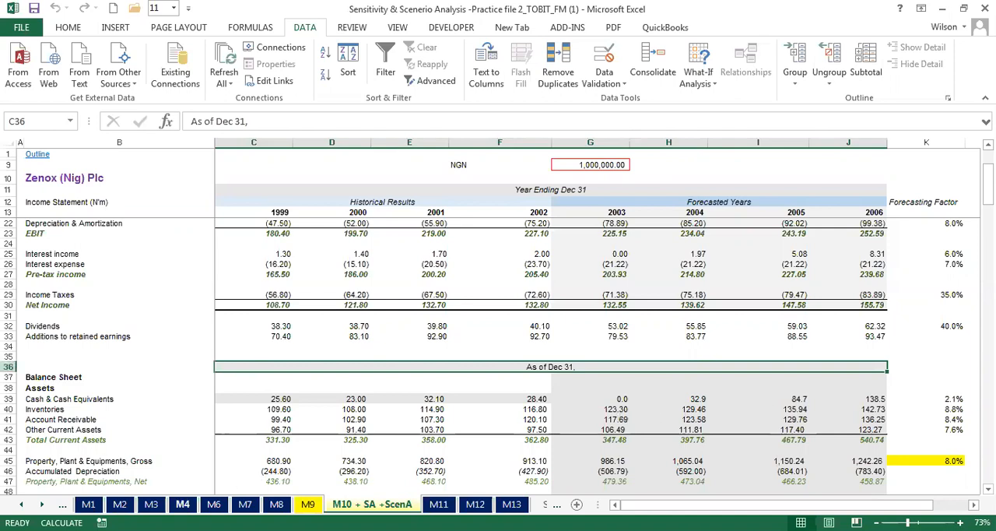
- Open sheet M1 to view the historical income statement and balance sheet
click(23, 504)
click(24, 504)
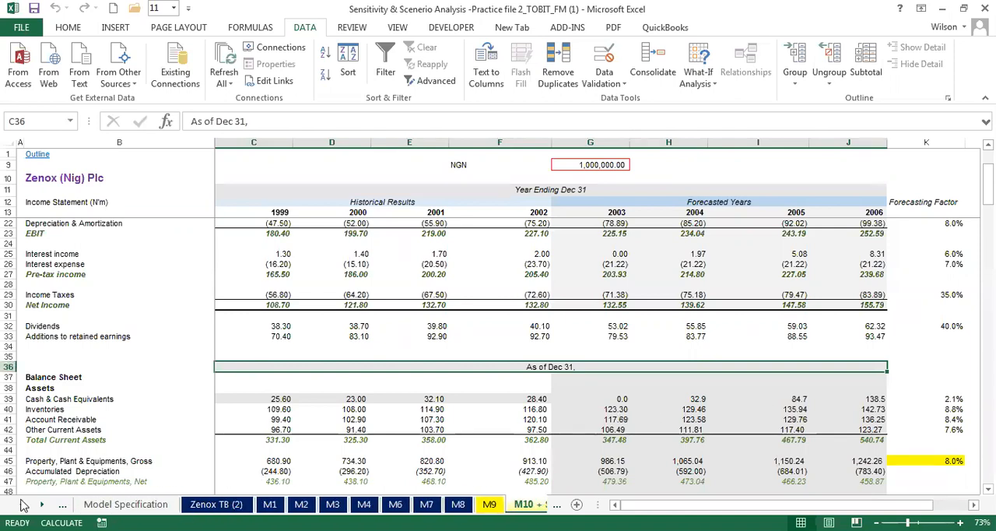
click(42, 504)
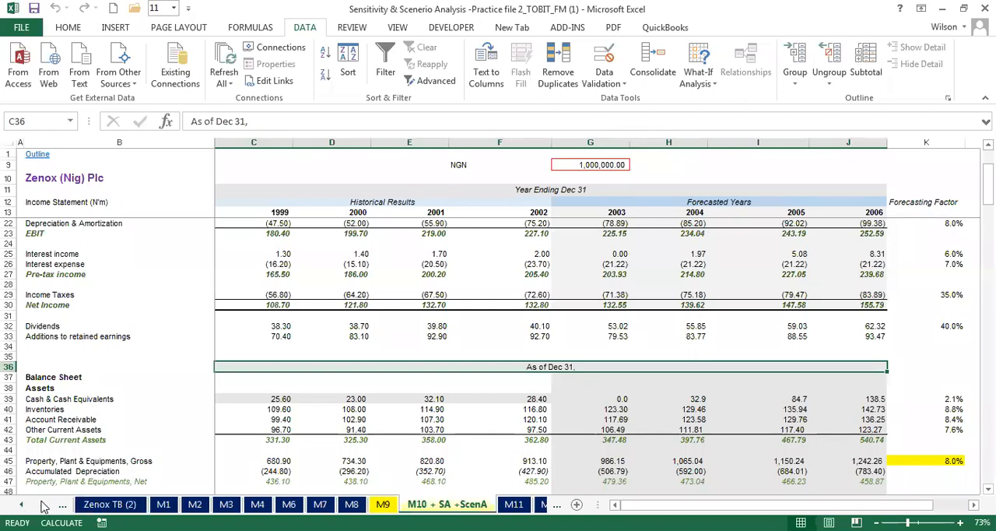
click(43, 505)
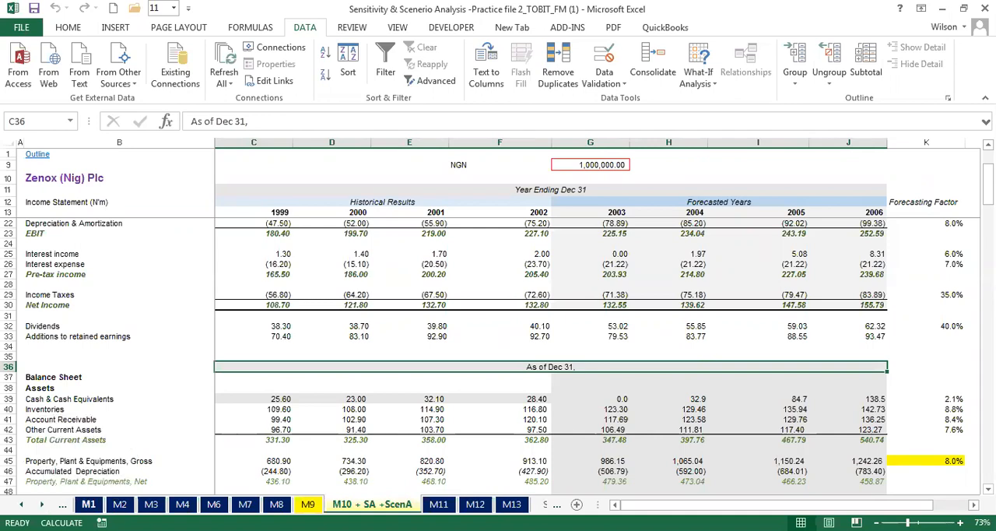
click(87, 505)
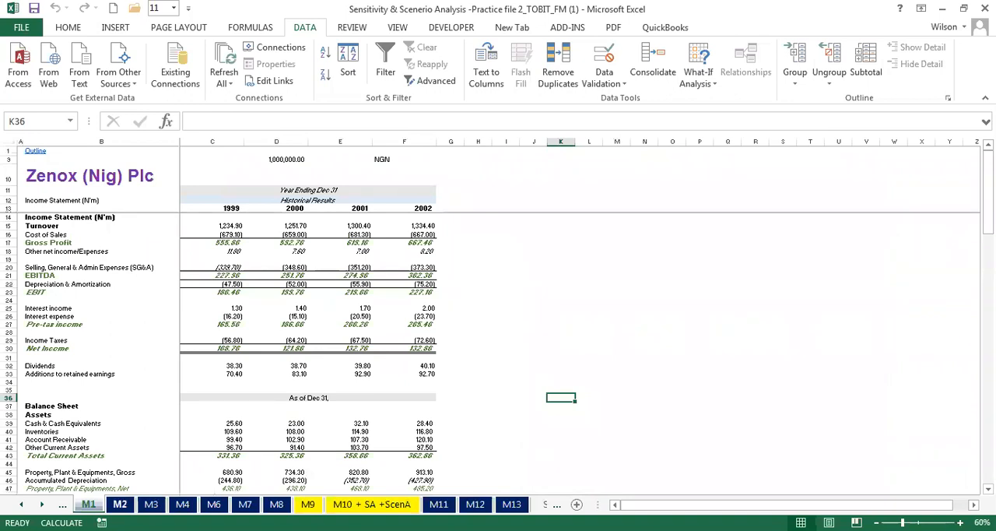
- Examine the Average column of the common size statement on sheet M2, including the formula behind the Turnover average
click(119, 504)
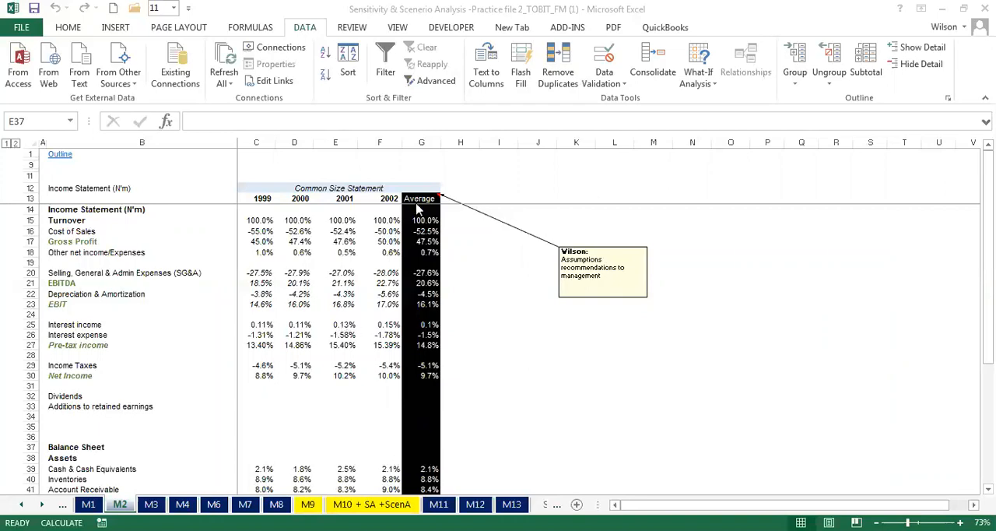
click(465, 223)
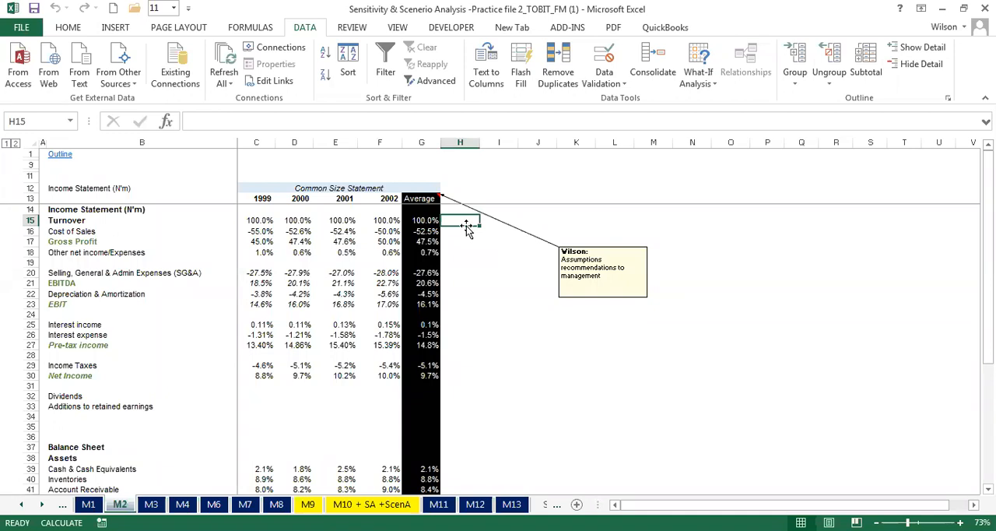
click(420, 220)
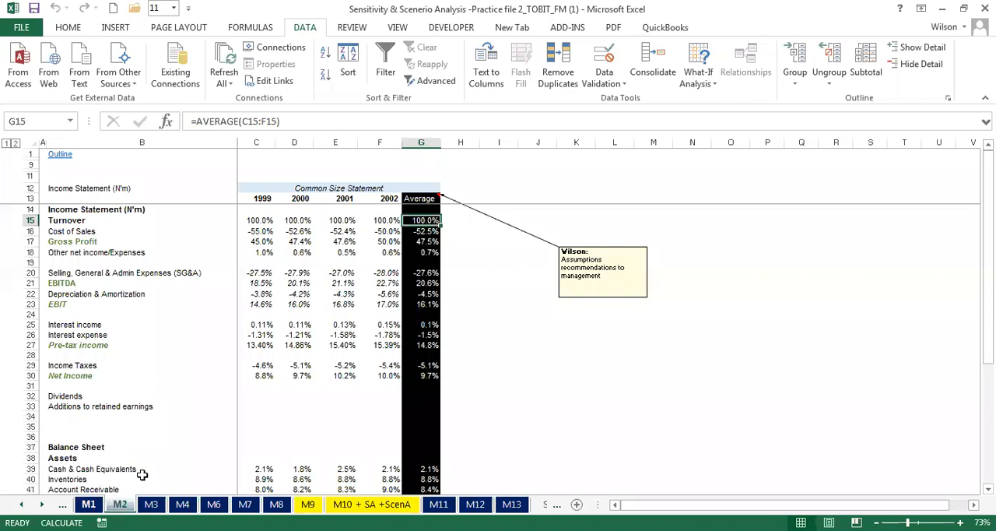
drag(416, 207, 412, 445)
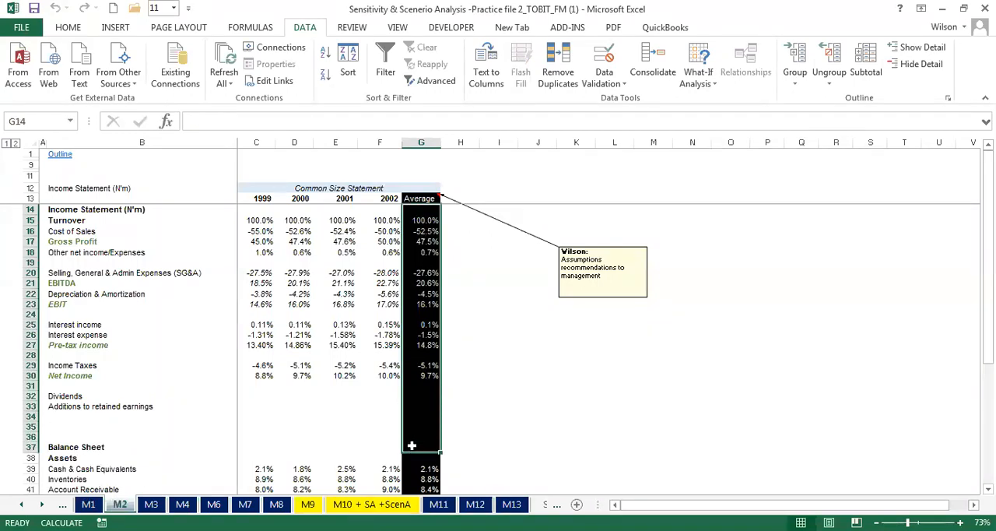
click(379, 396)
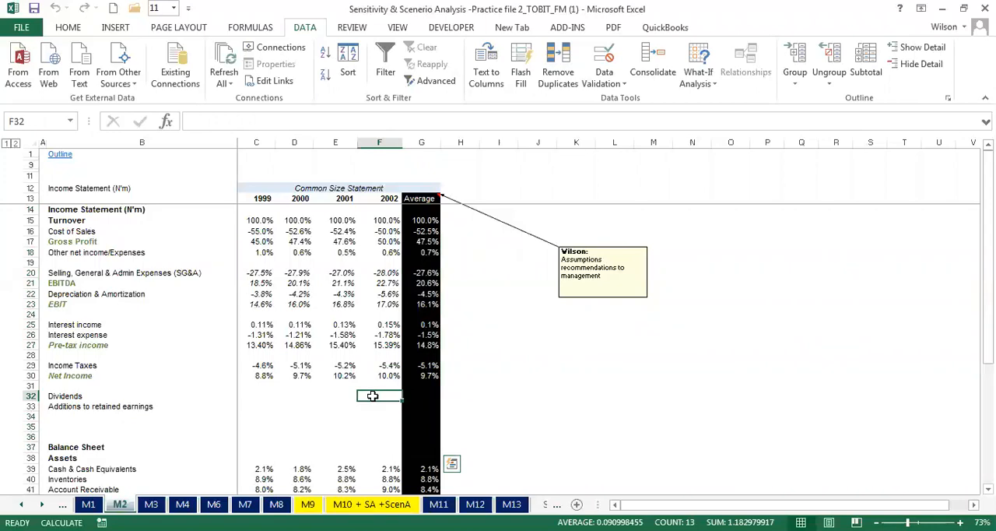
- View the forecast statements on sheet M3, and return to the historical results on M1
click(152, 505)
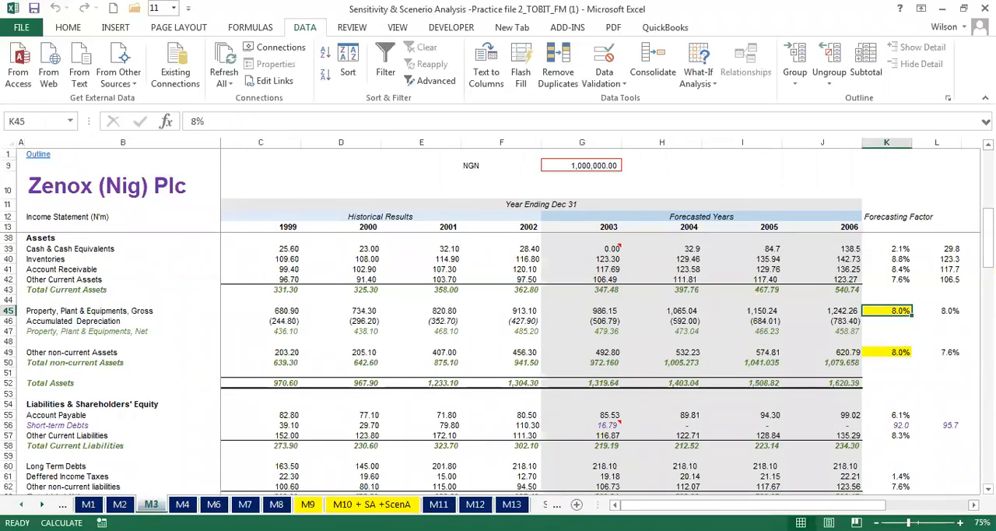
click(21, 505)
click(21, 505)
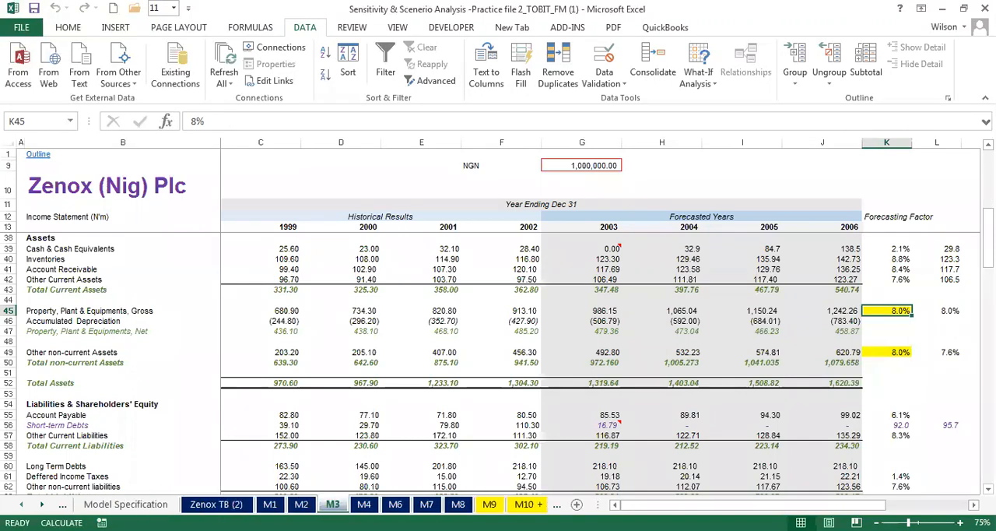
click(42, 505)
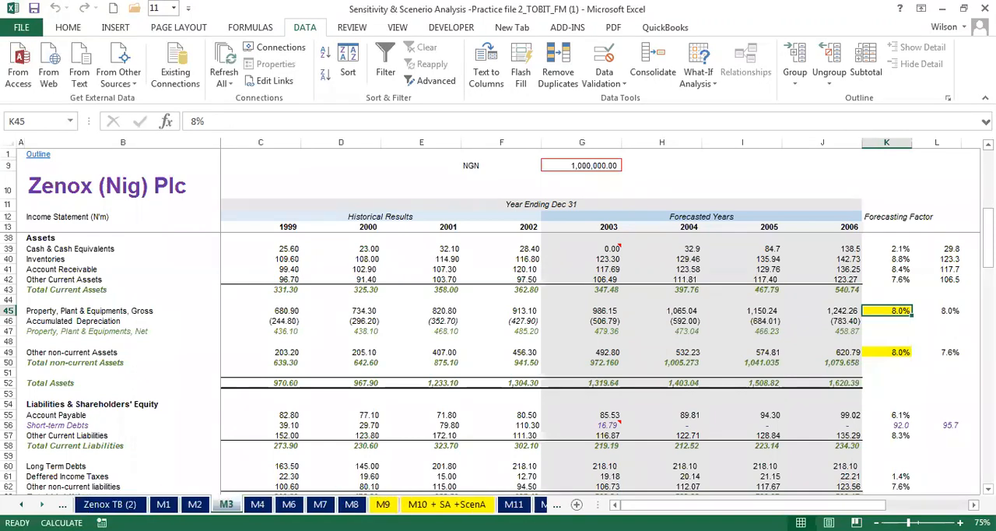
click(163, 504)
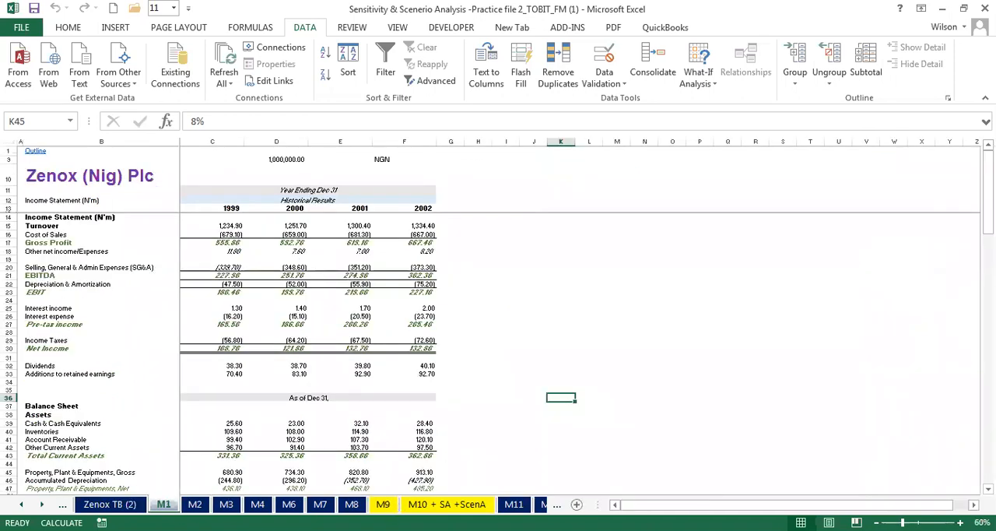
- Look through the model versions on M9 and on sheets M1 through M7 in sequence
click(383, 505)
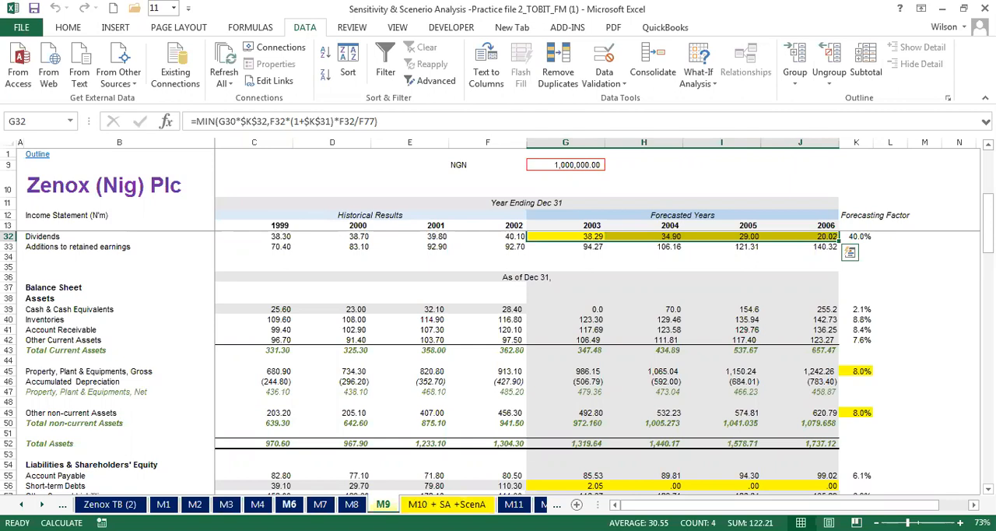
click(169, 503)
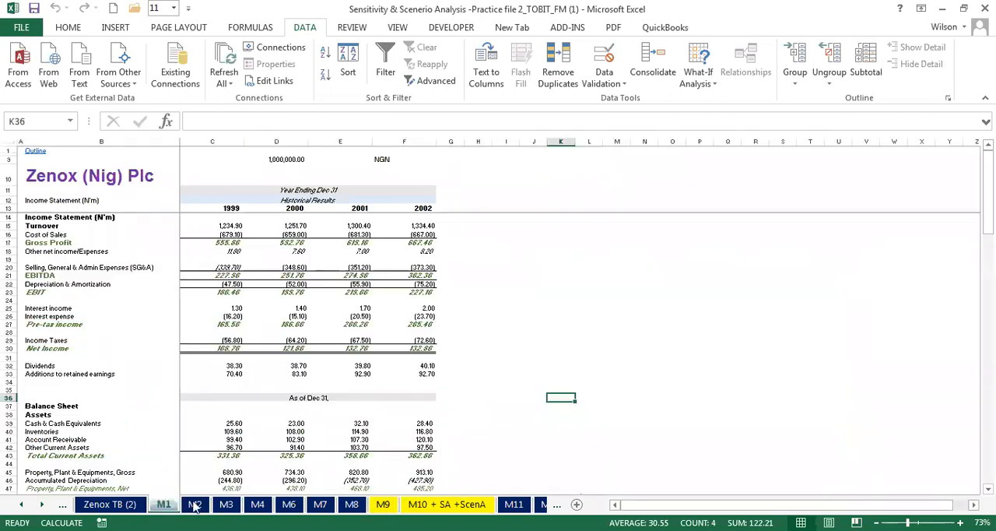
click(194, 505)
click(226, 504)
key(ctrl+Page_Down)
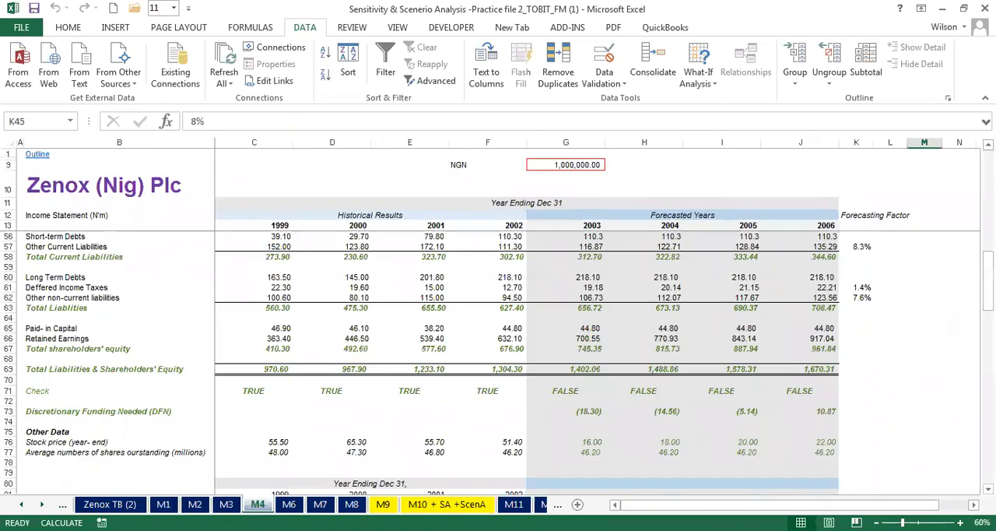
key(ctrl+Page_Down)
key(ctrl+Page_Down)
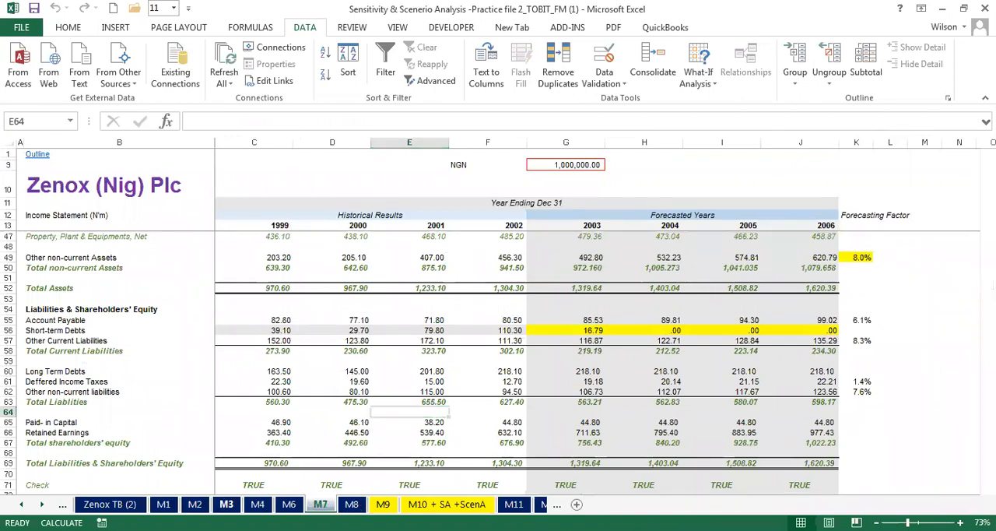
- Inspect M3's highlighted forecasting factors for cost of sales, gross property, plant and equipment, and other non-current assets
click(226, 504)
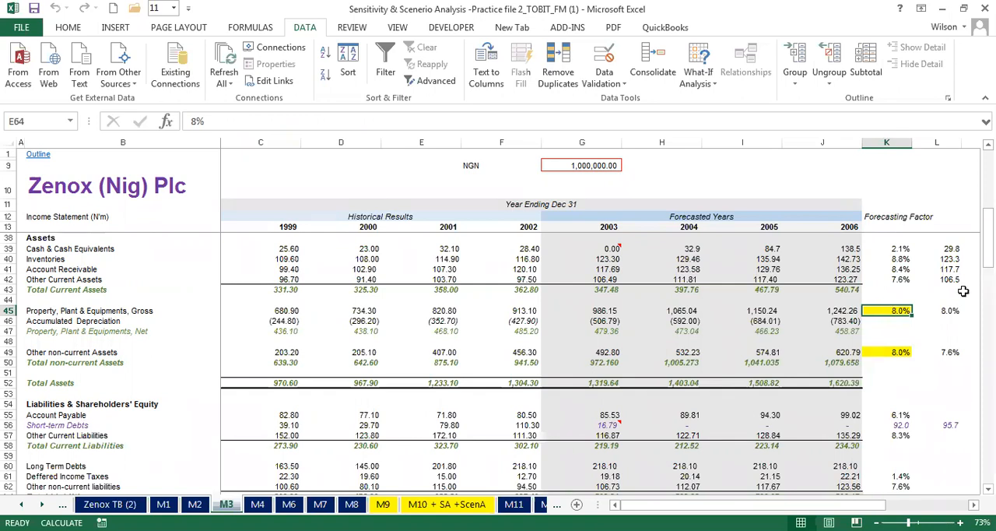
drag(988, 258, 988, 194)
click(897, 261)
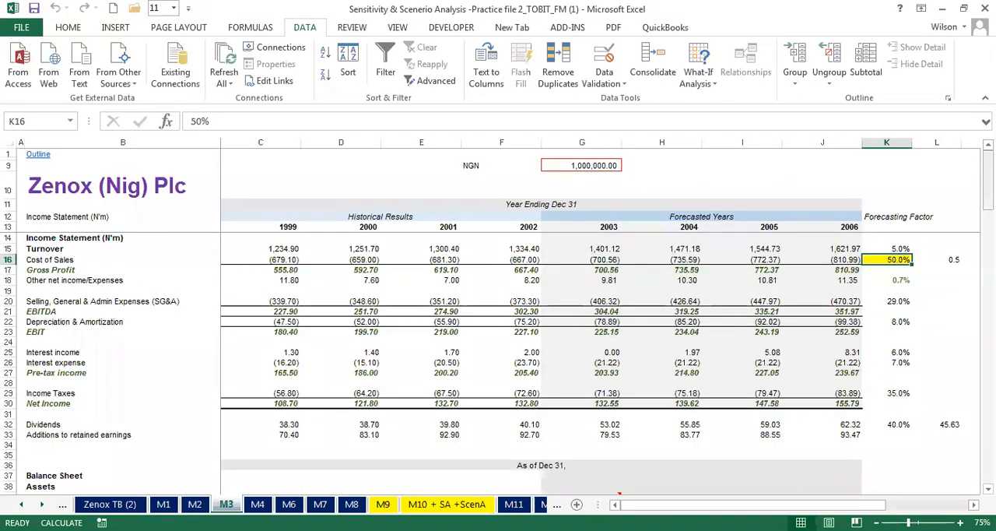
scroll(886, 330, down, 7)
click(887, 331)
click(880, 372)
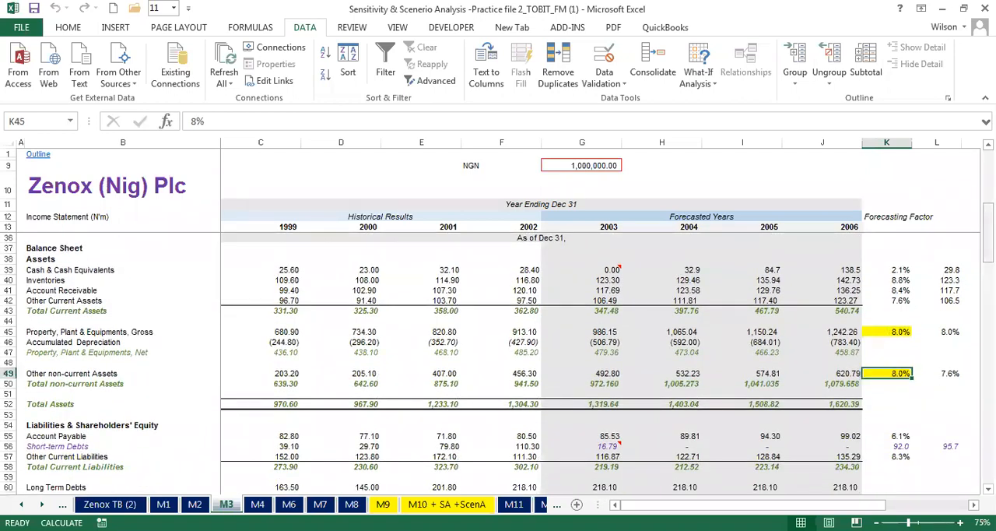
- Inspect the forecast profitability and growth ratios in G125:J134 of M3 and the adjacent value in K125
drag(988, 253, 988, 453)
drag(606, 333, 827, 425)
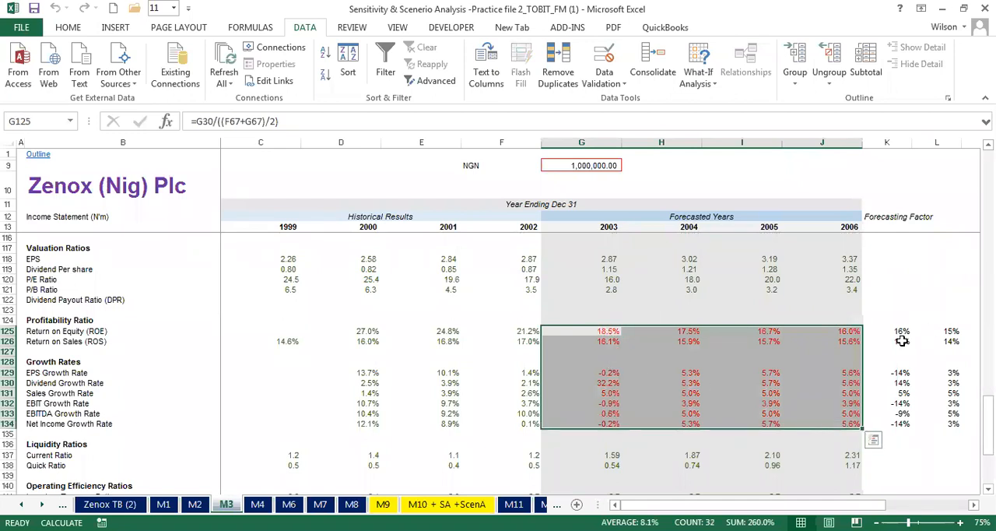
click(876, 331)
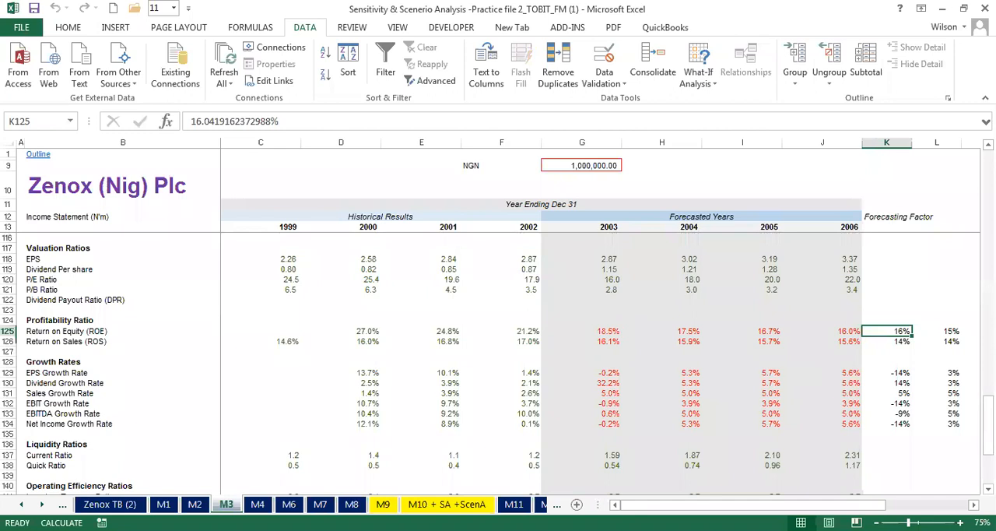
- Revisit the common size statement on M2 and historical results on M1, ending back on the M3 ratios
click(194, 504)
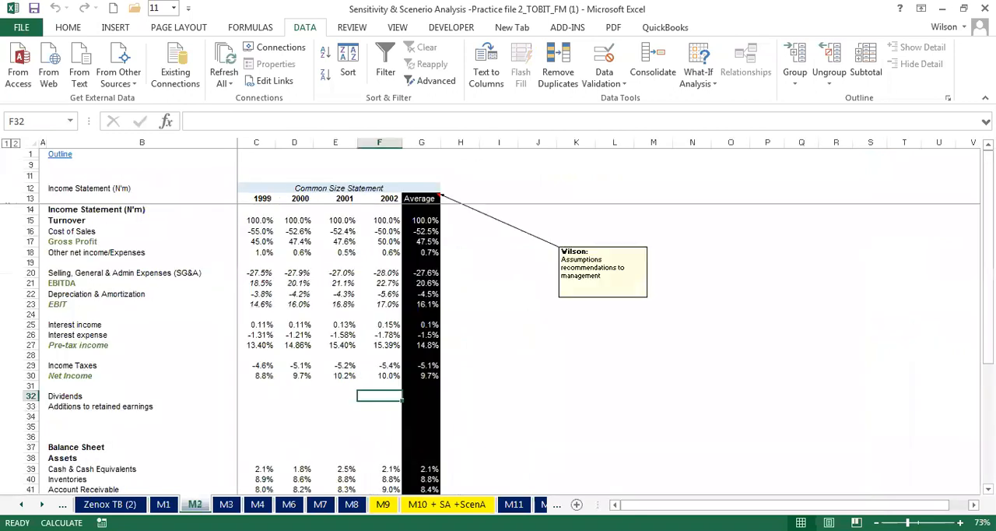
click(169, 502)
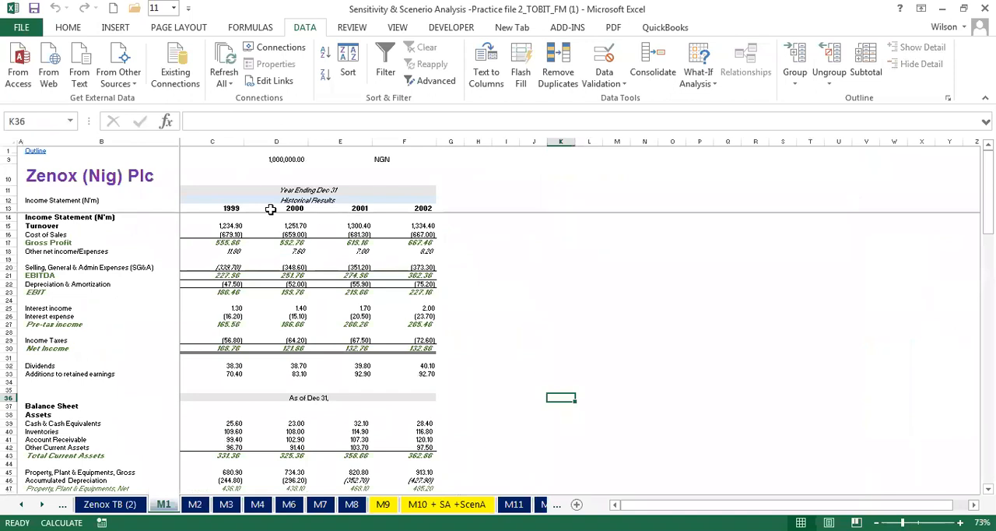
click(194, 504)
click(226, 505)
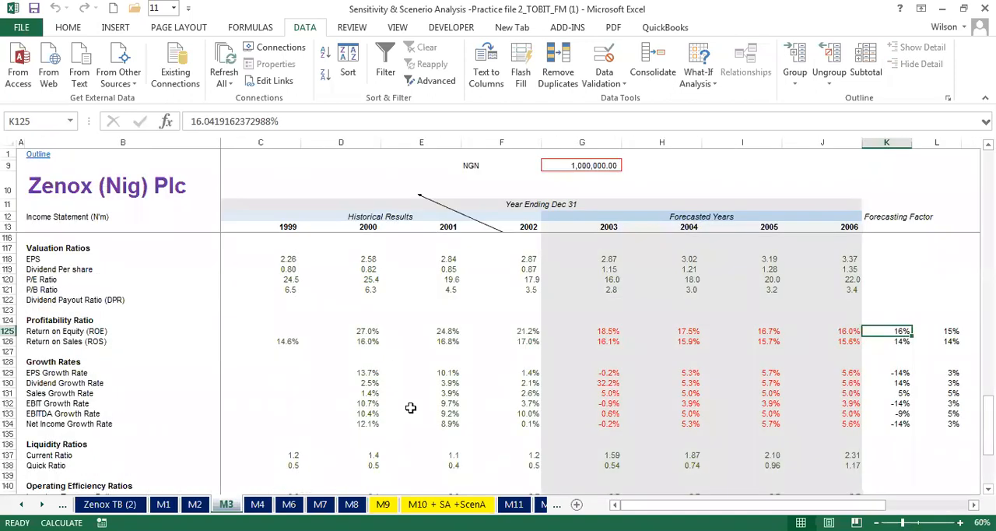
- Fill K125:N134, beside the forecast profitability and growth ratios on M3, with the theme blue colour
drag(878, 331, 805, 425)
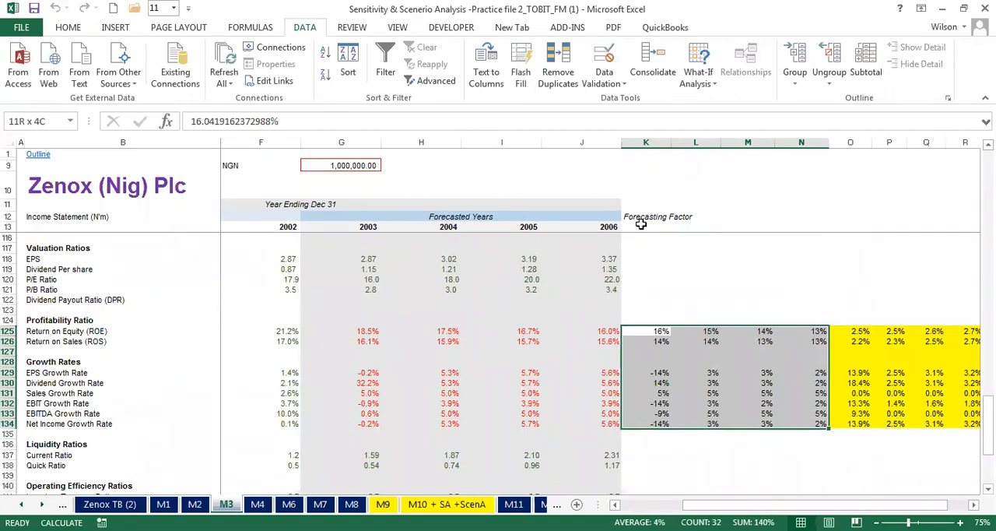
drag(641, 330, 684, 352)
drag(640, 328, 822, 422)
click(68, 28)
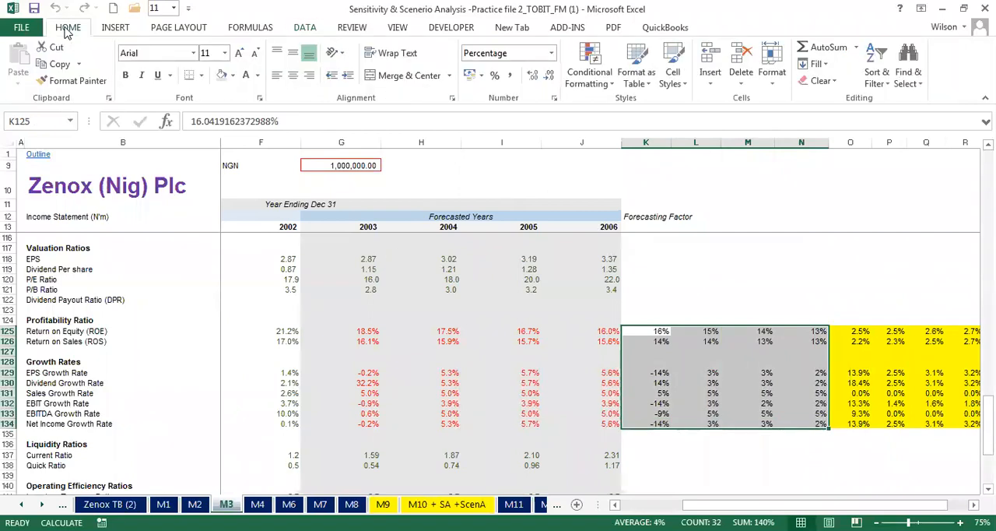
click(233, 76)
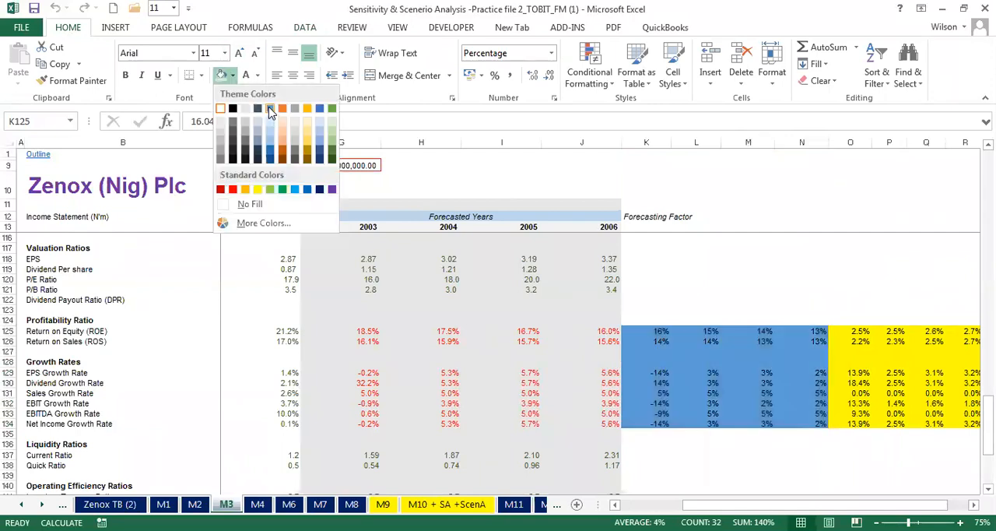
click(270, 109)
- Compare the blue block K125:N134 with the Forecasting Factor heading and the forecast ratios in G125:J134
drag(640, 329, 814, 414)
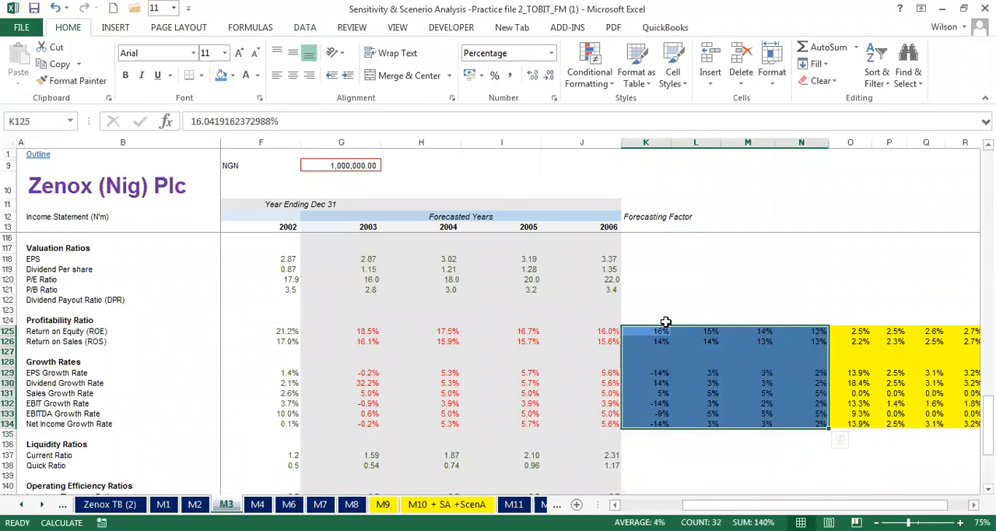
click(642, 214)
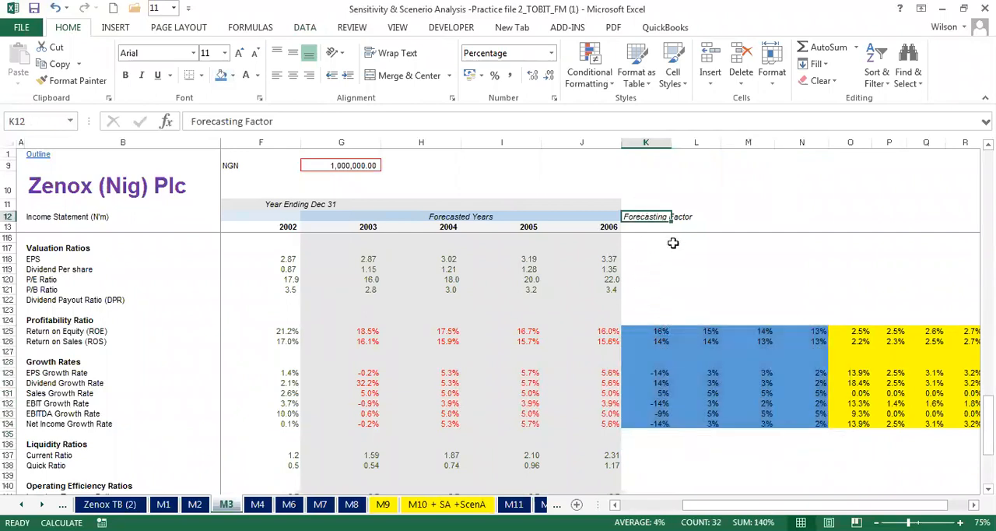
drag(366, 330, 602, 422)
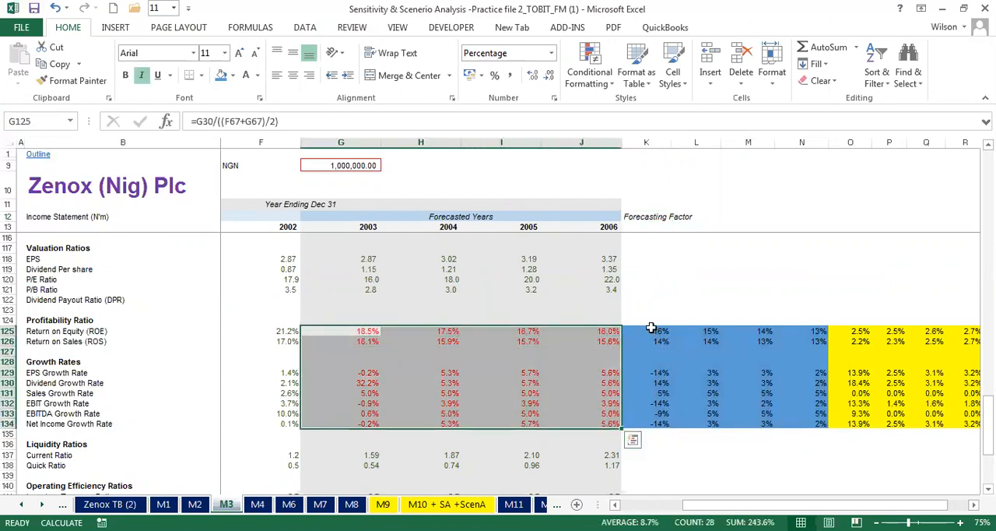
- Examine the blue comparison ratios and the yellow difference formulas along row 125 of M3, from K125 to R125
click(652, 330)
key(Right)
key(Right)
key(Right)
key(Right)
key(Right)
key(Right)
key(Right)
key(Right)
key(Left)
key(Left)
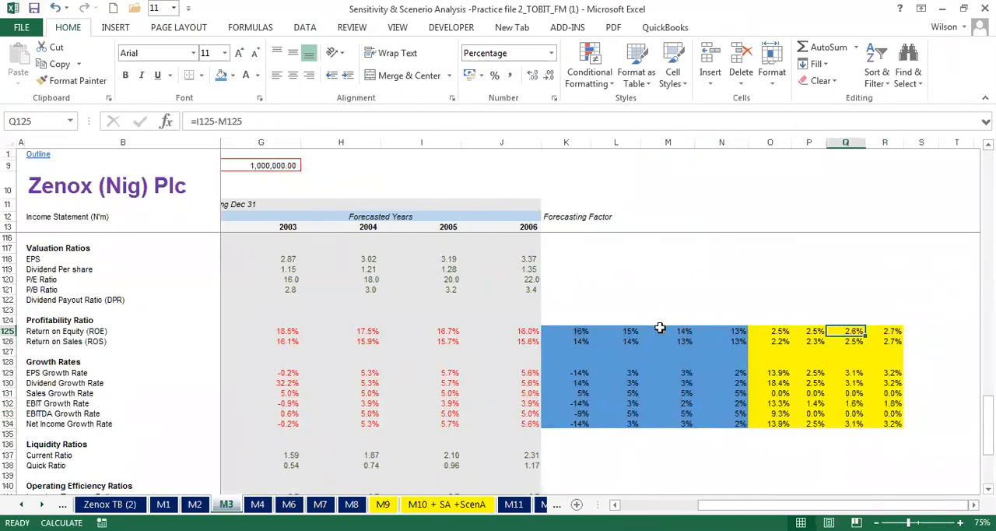
key(Left)
key(Left)
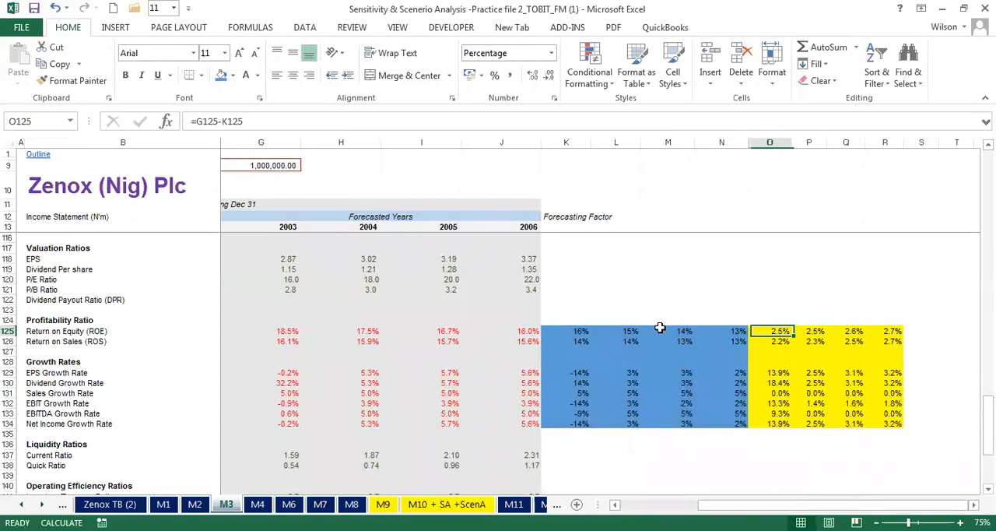
- Trace the cells referenced by the O125 difference formula and inspect the yellow differences in O125:R134
double_click(775, 333)
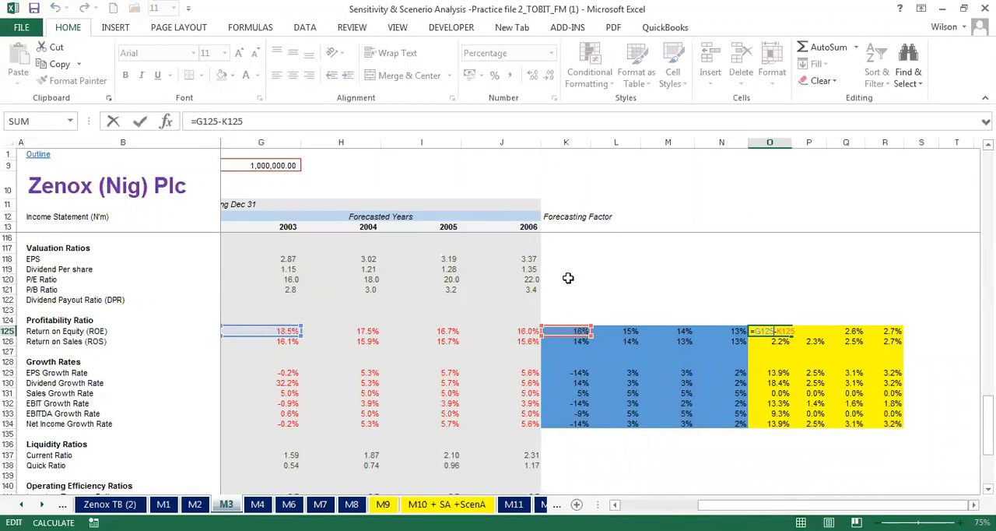
key(Return)
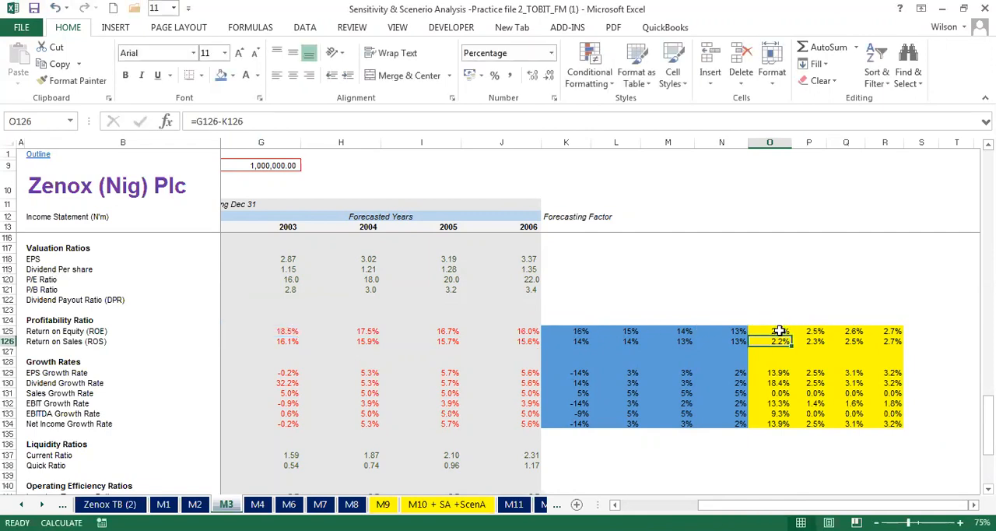
drag(779, 331, 891, 421)
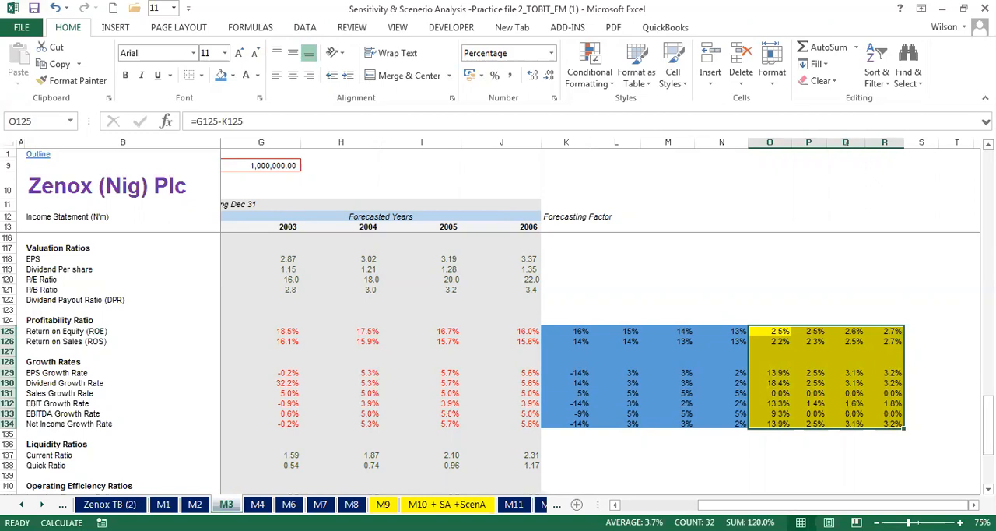
- Examine the Discretionary Funding Needed forecasts in G73:J73 of M4 alongside its income statement and balance sheet
click(258, 504)
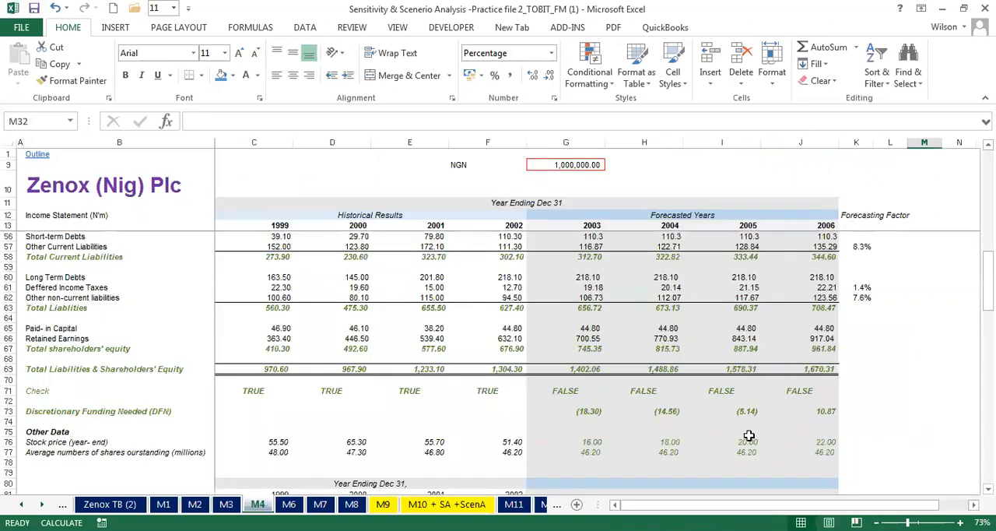
mouse_move(989, 288)
mouse_down()
mouse_move(988, 186)
mouse_move(988, 437)
mouse_move(988, 302)
mouse_up()
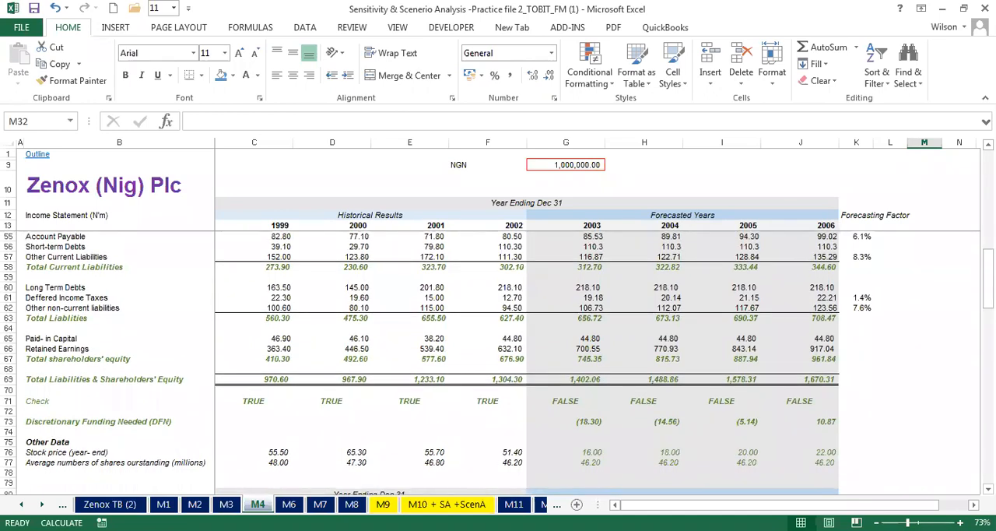
click(562, 421)
drag(562, 421, 815, 421)
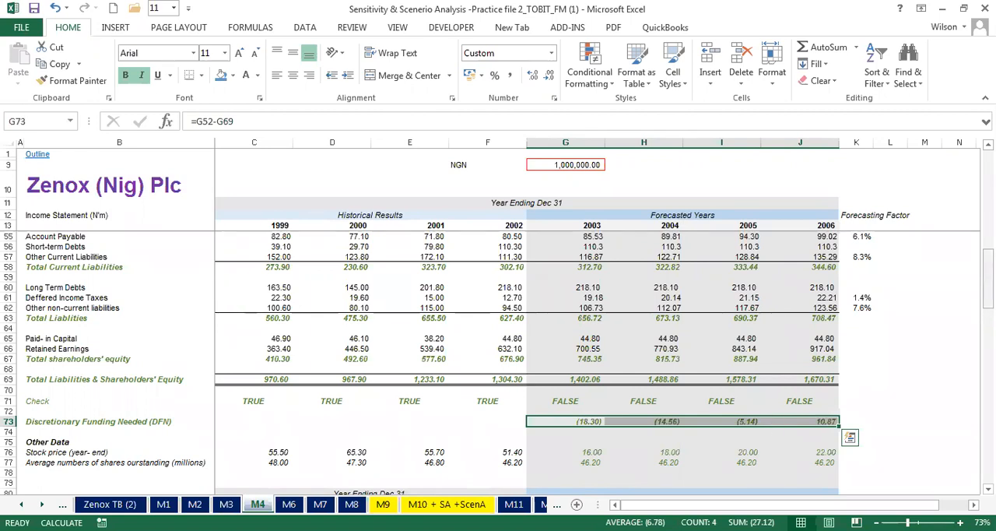
scroll(855, 240, up, 14)
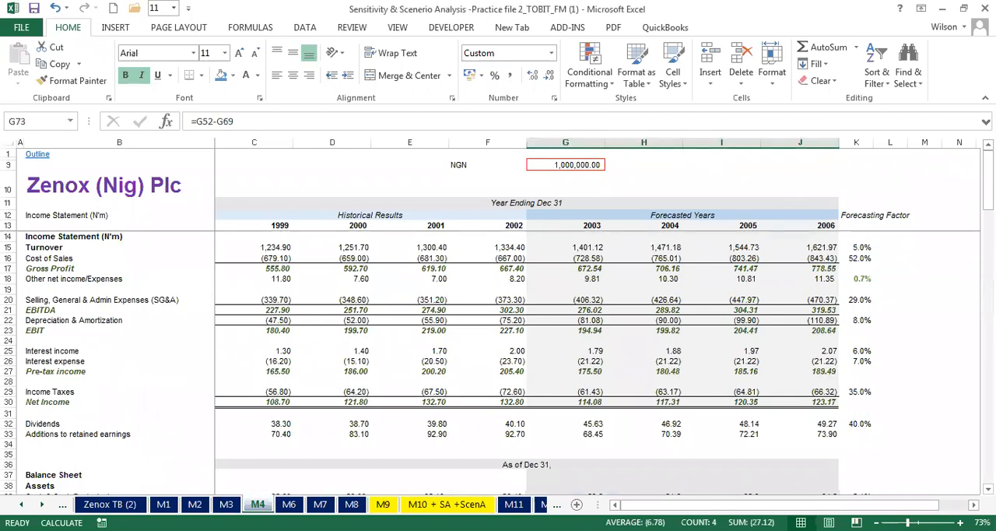
drag(989, 193, 988, 313)
drag(552, 327, 792, 329)
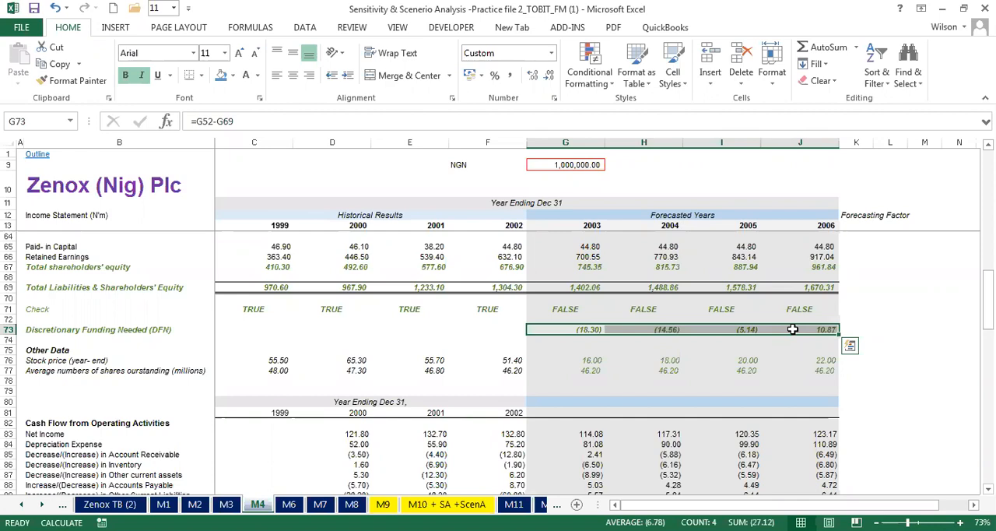
click(74, 331)
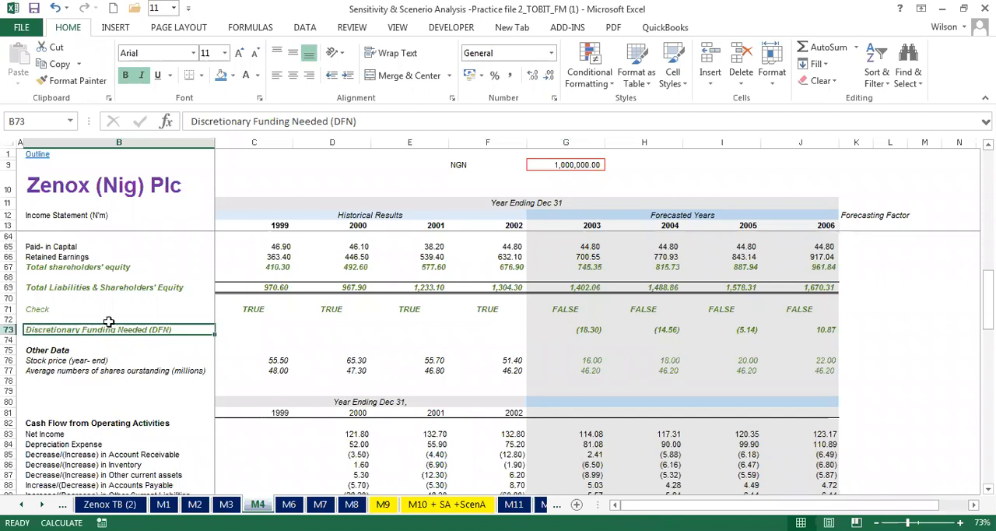
drag(562, 328, 825, 329)
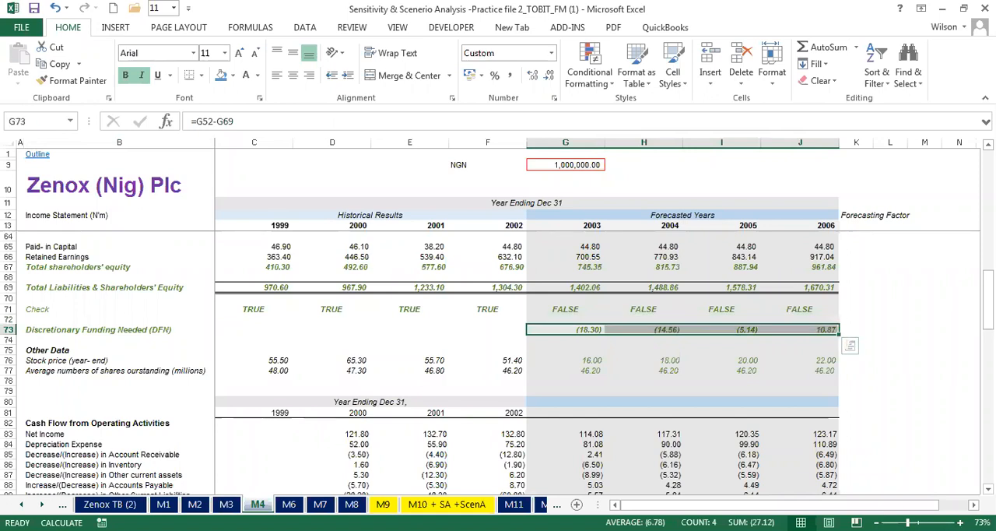
drag(986, 315, 987, 310)
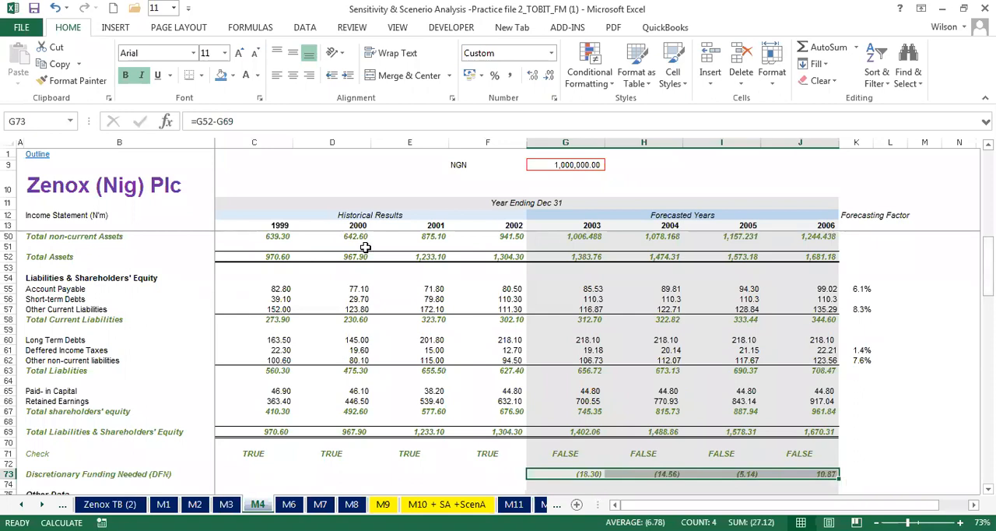
- Fill the Short-term Debts label in B56 of M4 with blue and review the forecast balance checks in G71:J71
click(35, 301)
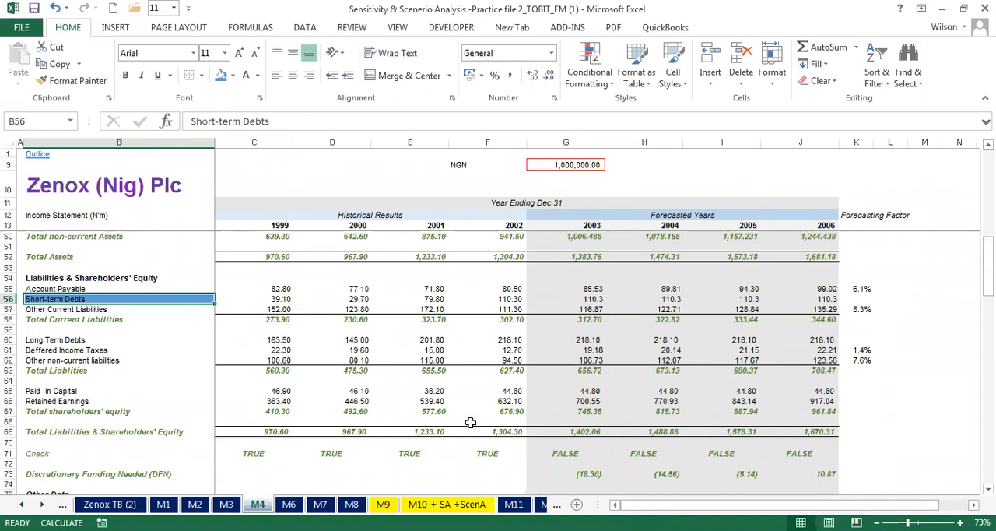
click(247, 455)
drag(445, 447, 814, 456)
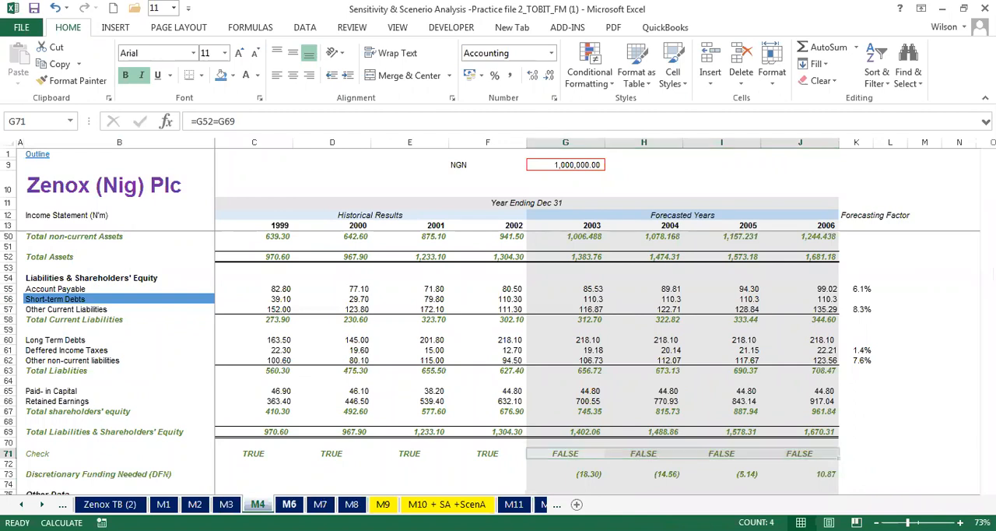
- Compare the M4 balance sheet with the short-term debts forecasts on M6, and save the workbook
click(288, 505)
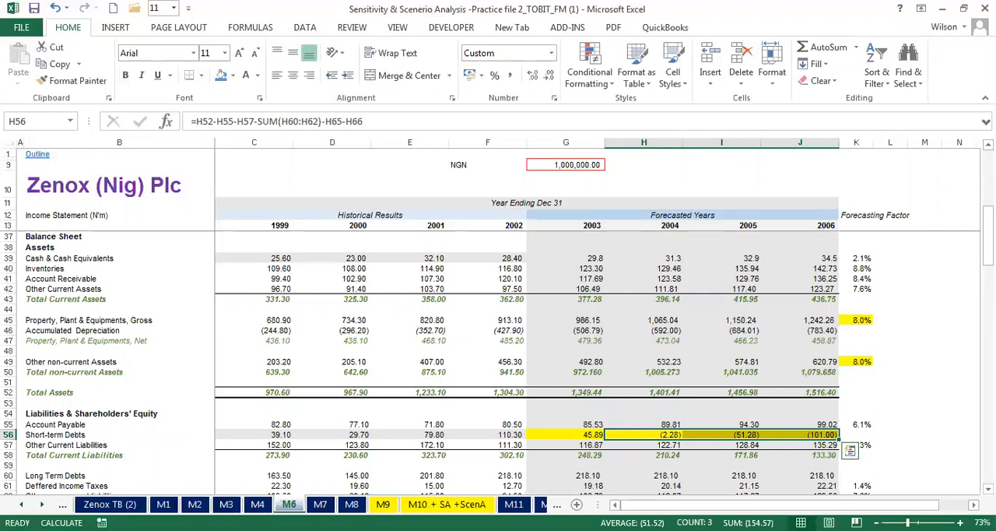
click(258, 504)
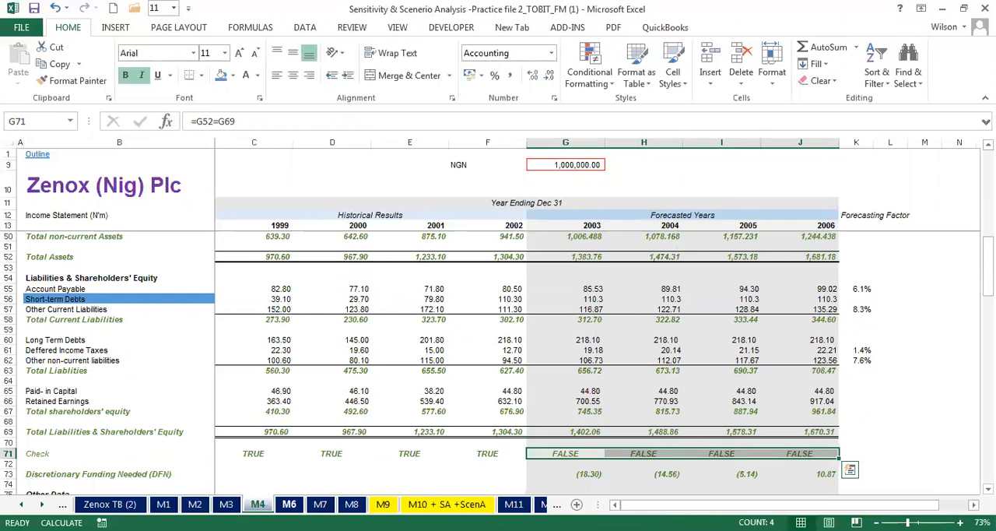
click(289, 504)
click(257, 504)
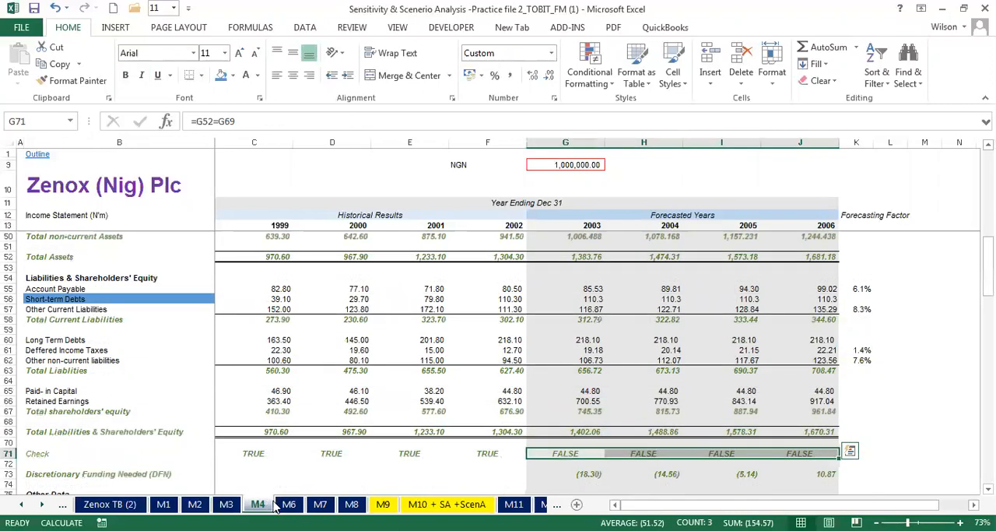
click(288, 505)
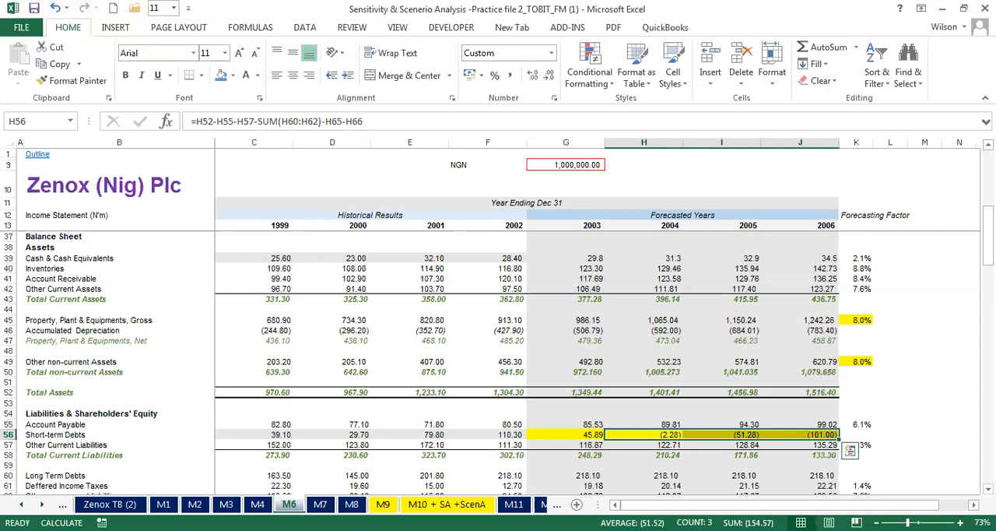
key(ctrl+s)
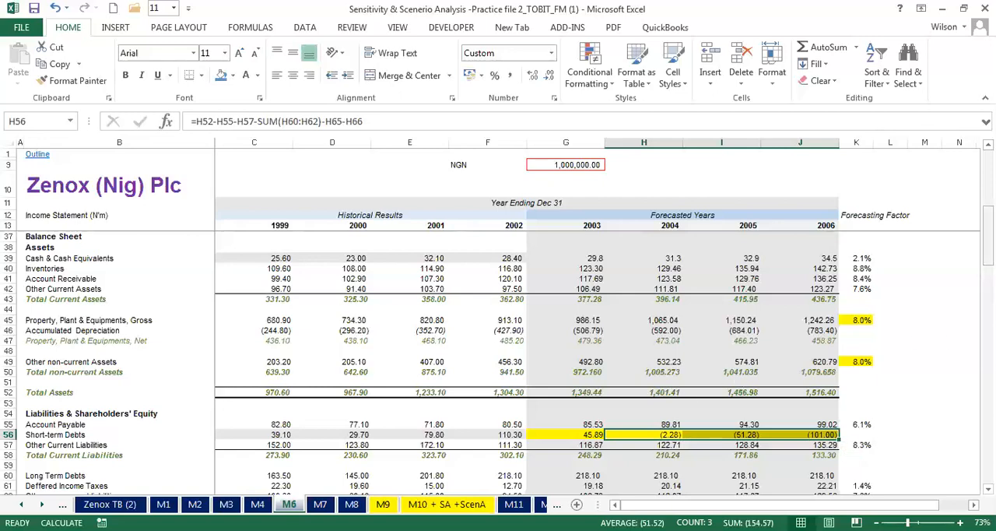
- Compare M4 with M6 again, and inspect M6's short-term debts in G56:J56 and Discretionary Funding Needed in G73:J73
drag(986, 226, 987, 219)
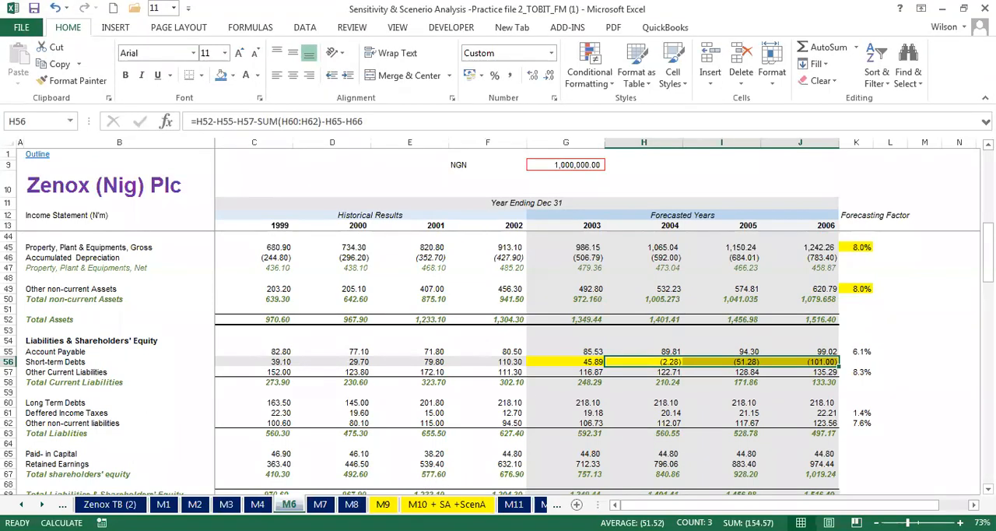
click(258, 504)
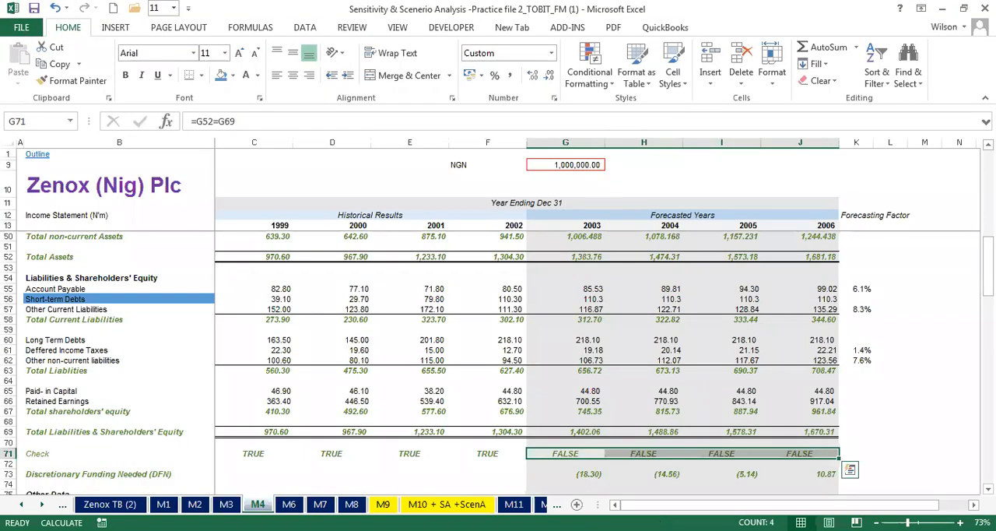
click(288, 504)
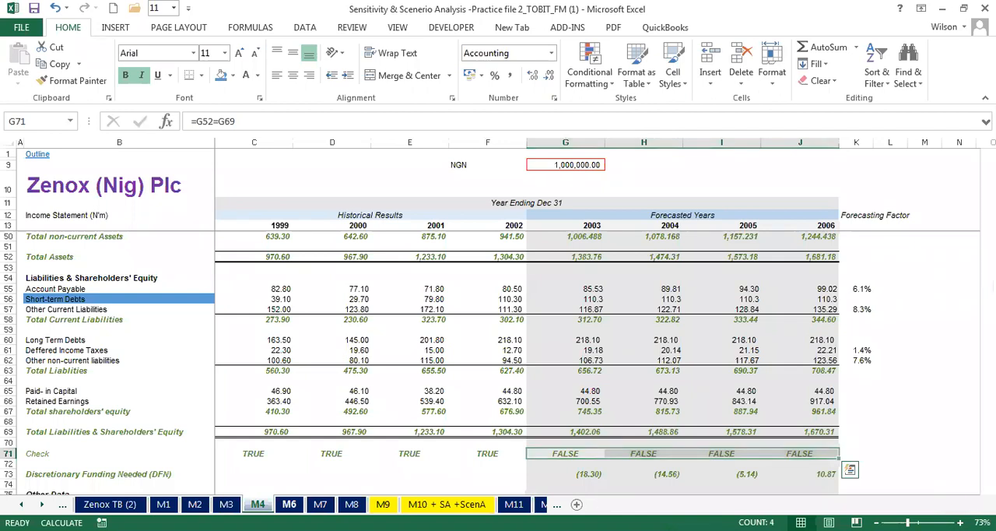
click(589, 361)
drag(589, 361, 811, 362)
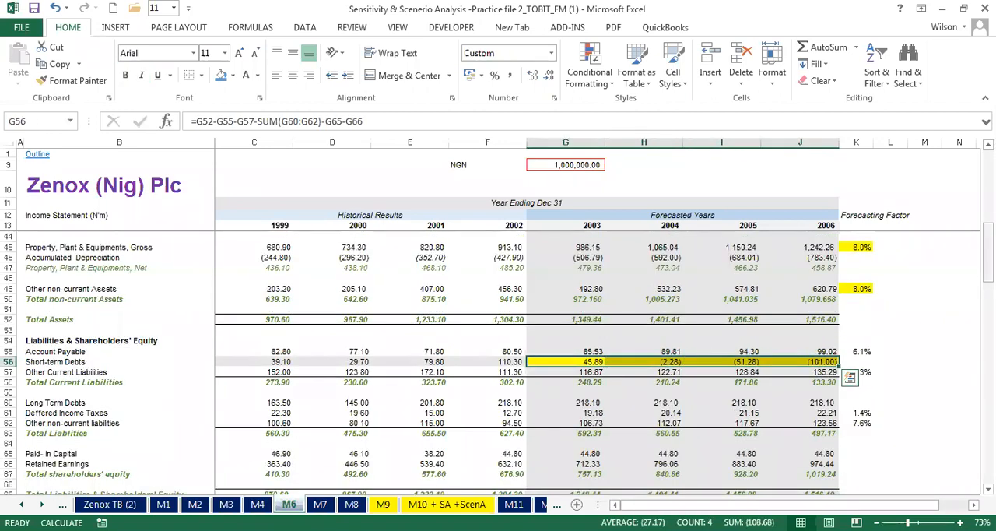
scroll(579, 336, down, 3)
scroll(579, 336, up, 3)
scroll(579, 336, down, 3)
drag(573, 453, 789, 453)
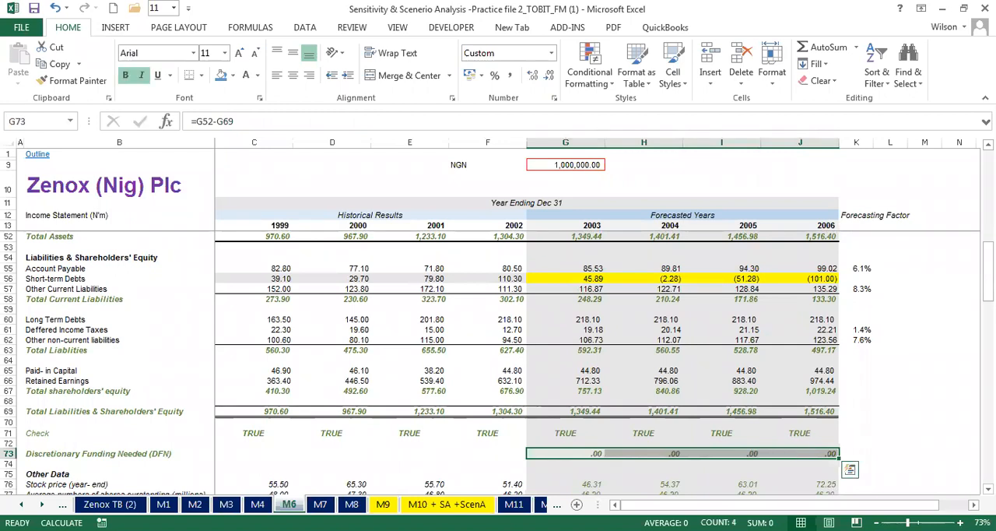
- Clear the forecast short-term debts in G56:J56 of M6 and review the balance checks and Discretionary Funding Needed
drag(989, 292, 988, 274)
click(596, 361)
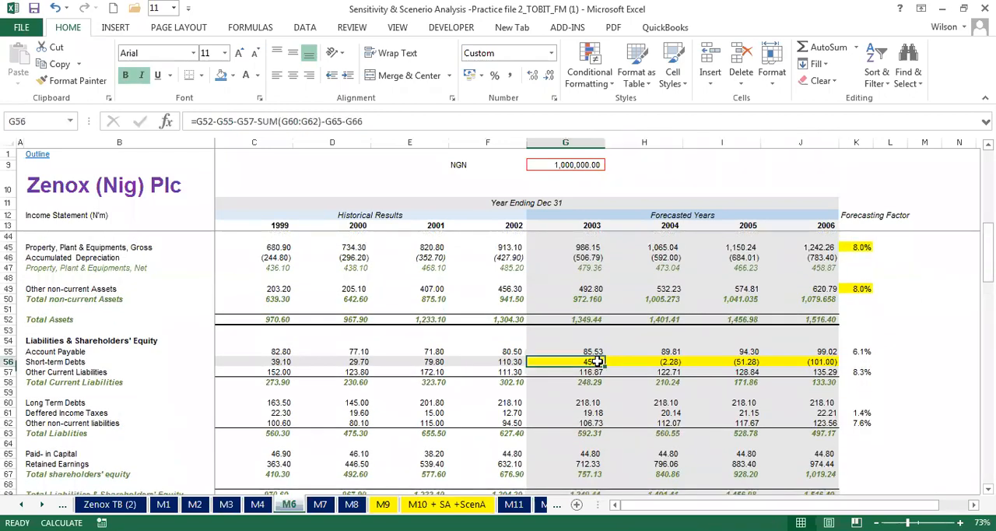
drag(601, 362, 803, 356)
key(Delete)
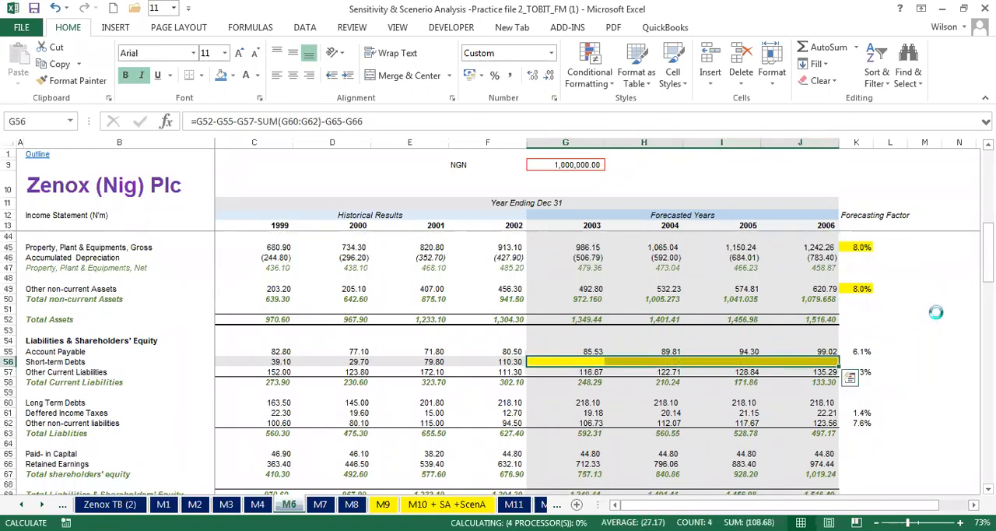
drag(988, 253, 988, 283)
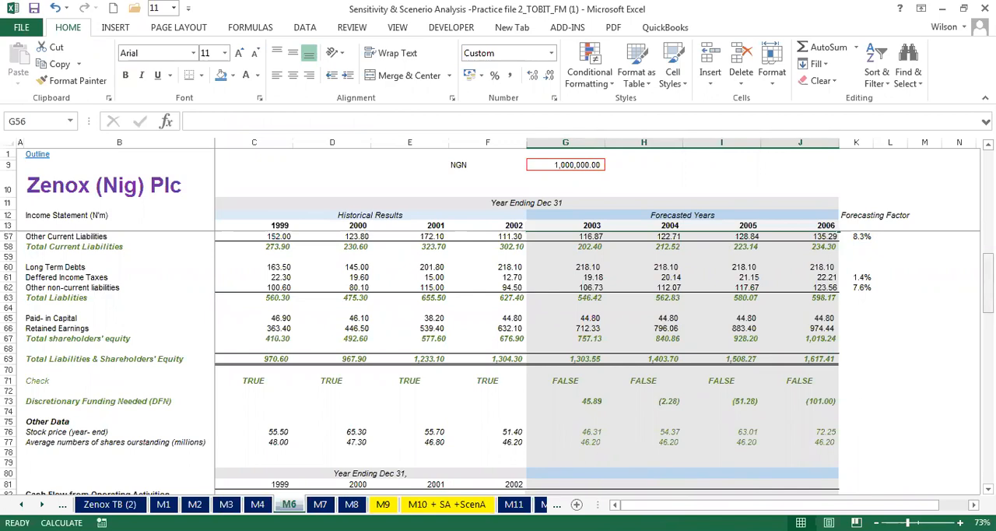
drag(988, 282, 988, 260)
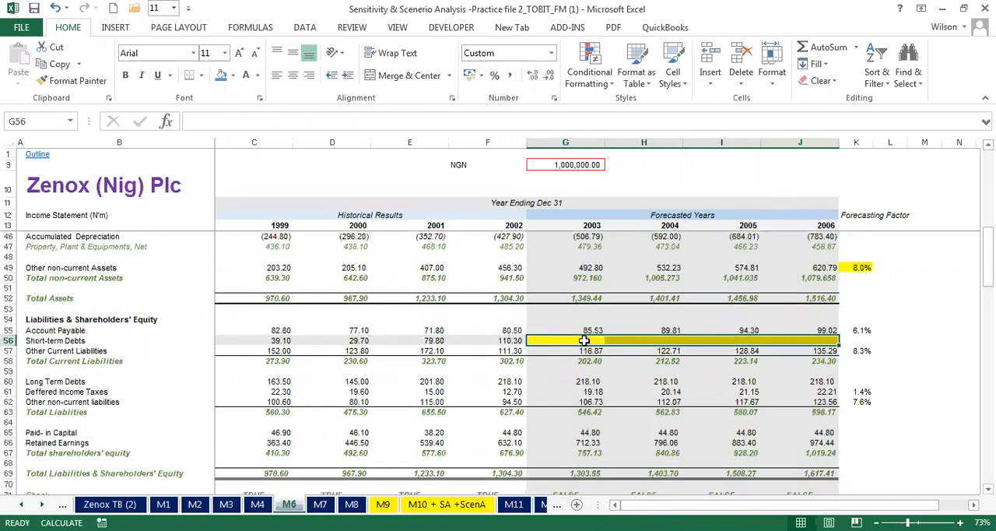
- Start M6's 2003 short-term debts formula in G56 as total assets G52 minus the sum of G60:G62
click(584, 340)
text(=)
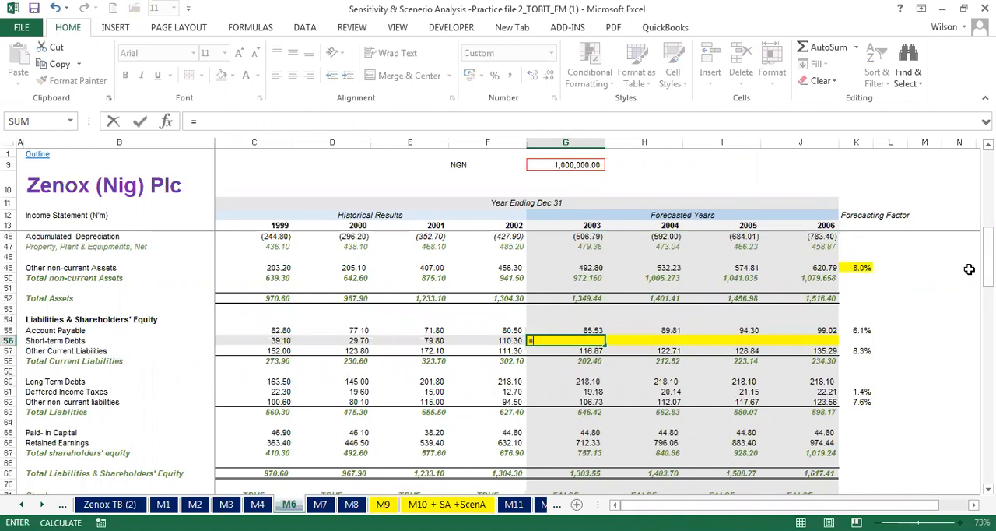
drag(988, 261, 989, 268)
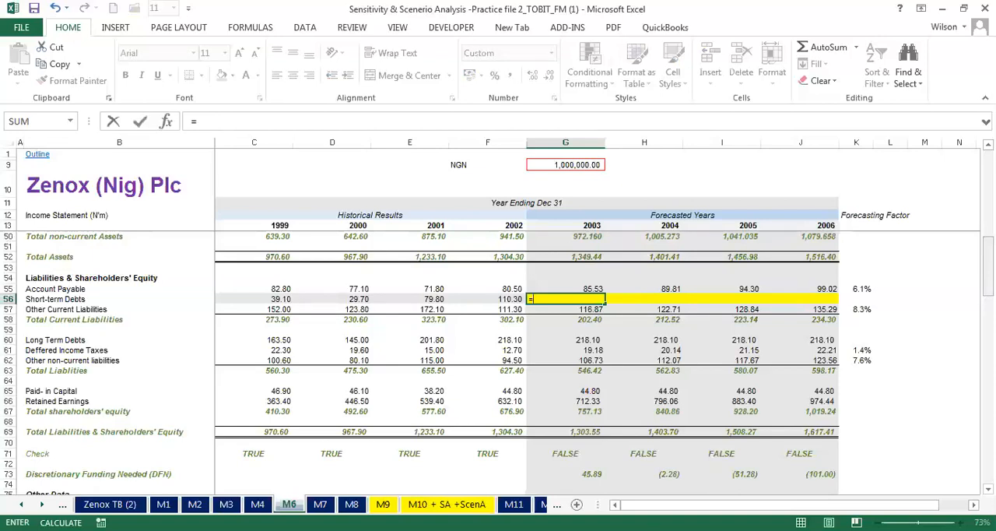
click(578, 258)
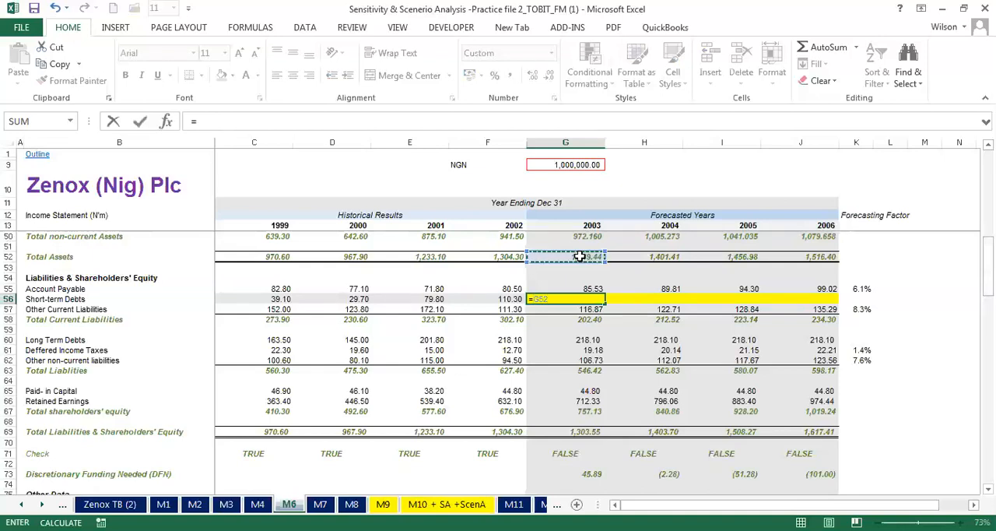
text(-)
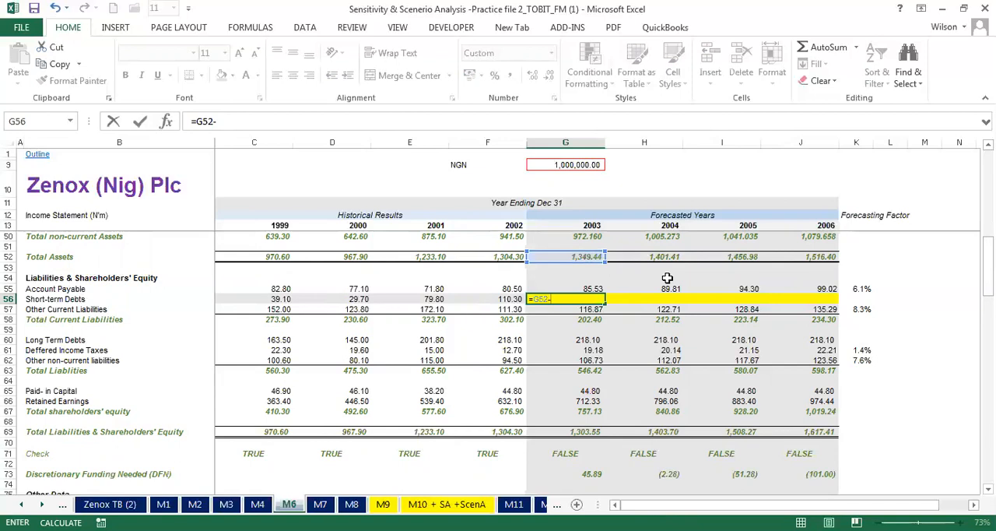
text(sum)
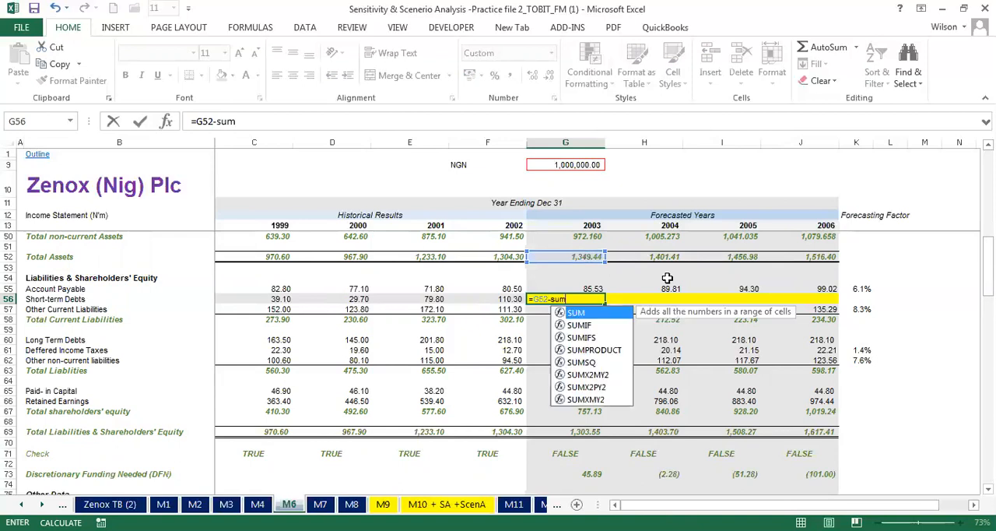
text(()
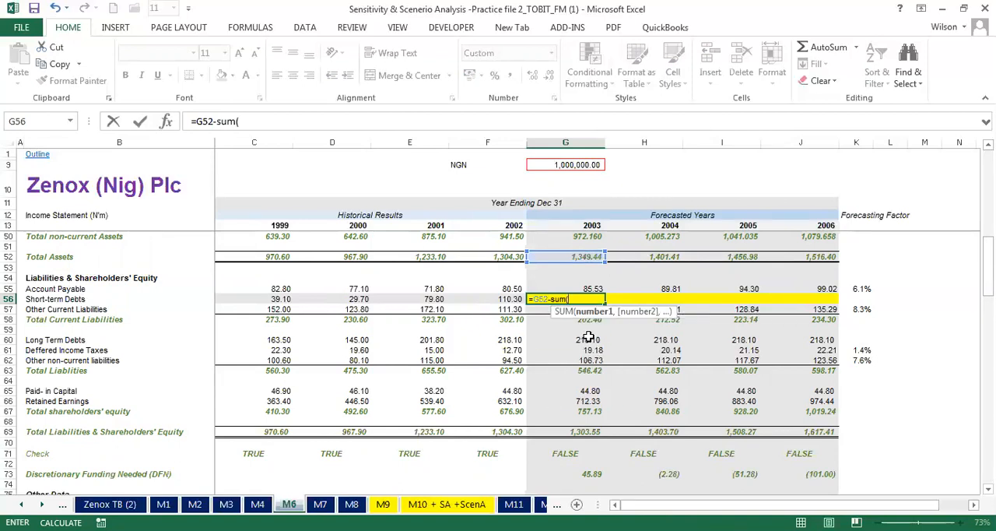
click(588, 339)
drag(589, 347, 587, 354)
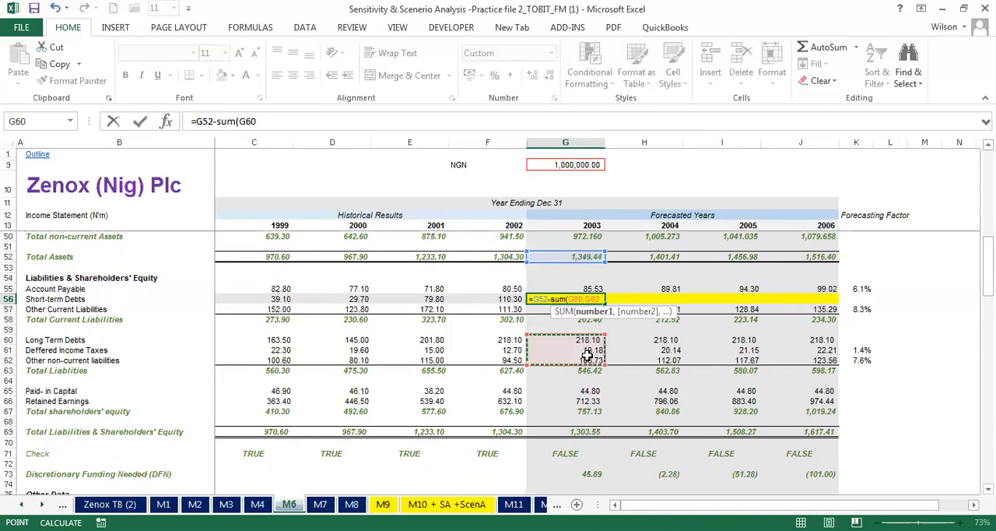
text())
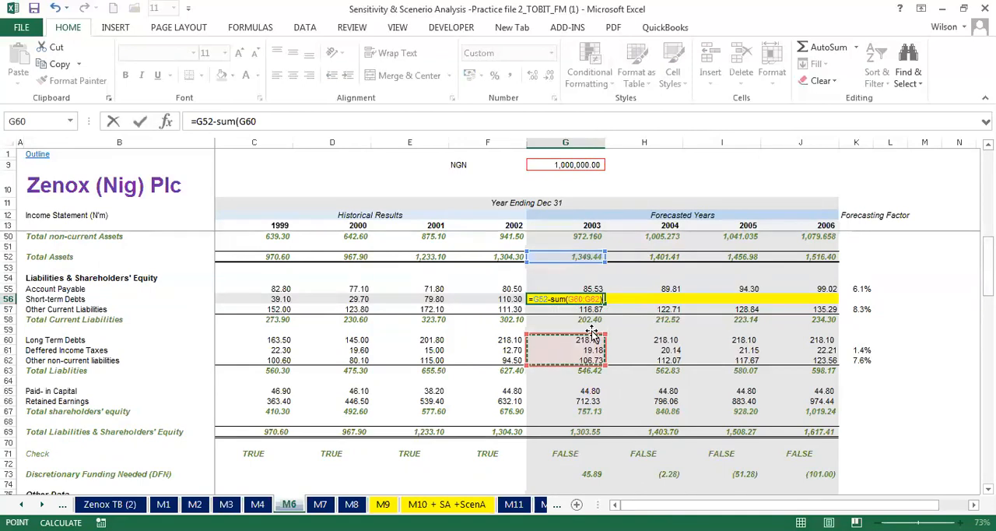
- Bracket the deductions in G56 and add G55, G57 and G67 to complete =G52-(SUM(G60:G62)+G55+G57+G67)
click(552, 299)
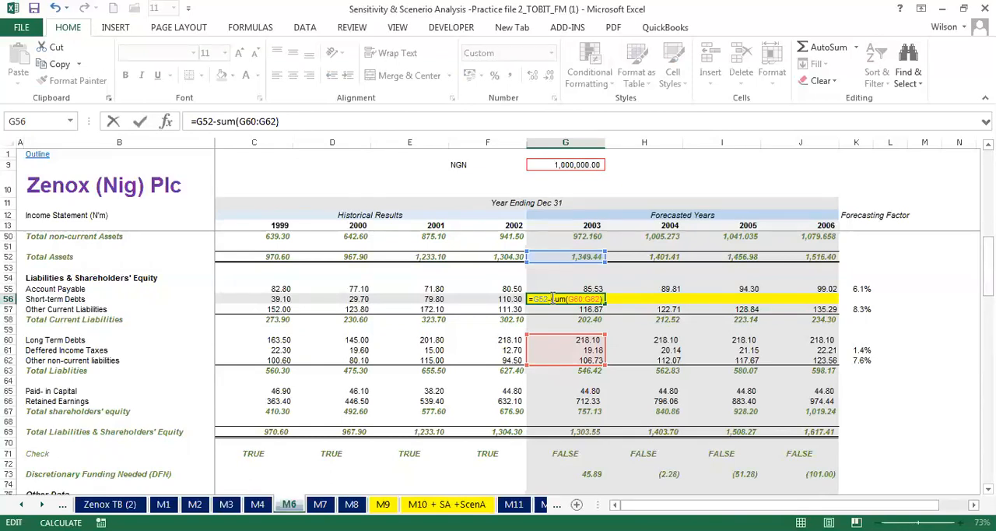
text(()
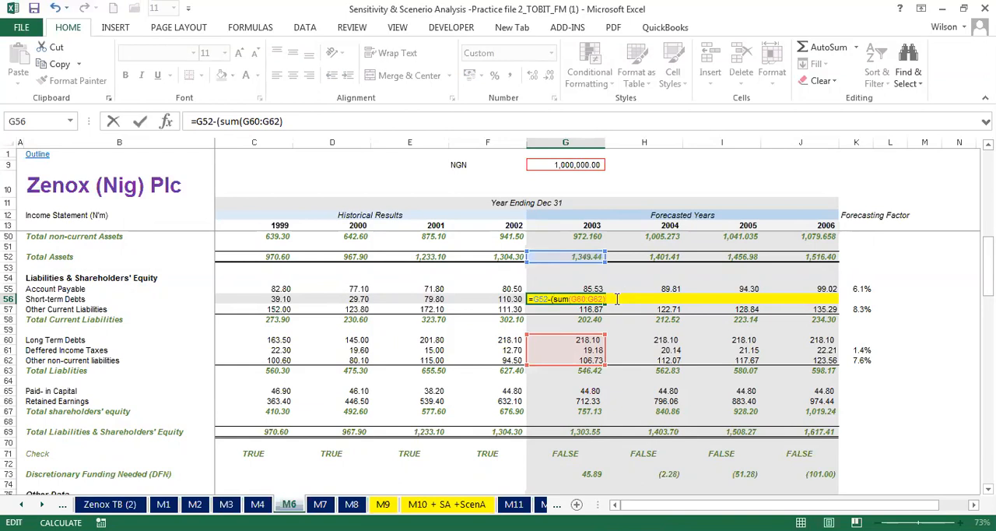
text(+)
click(577, 290)
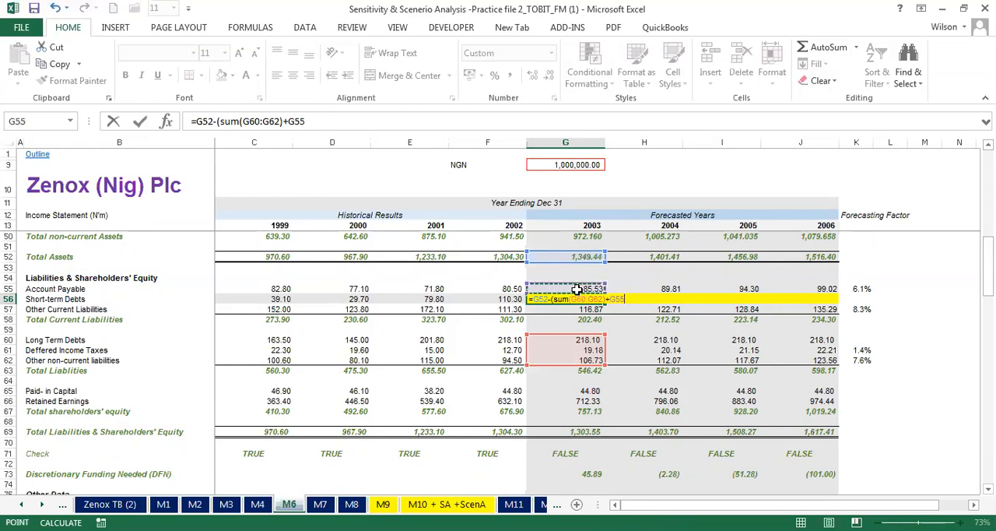
text(+)
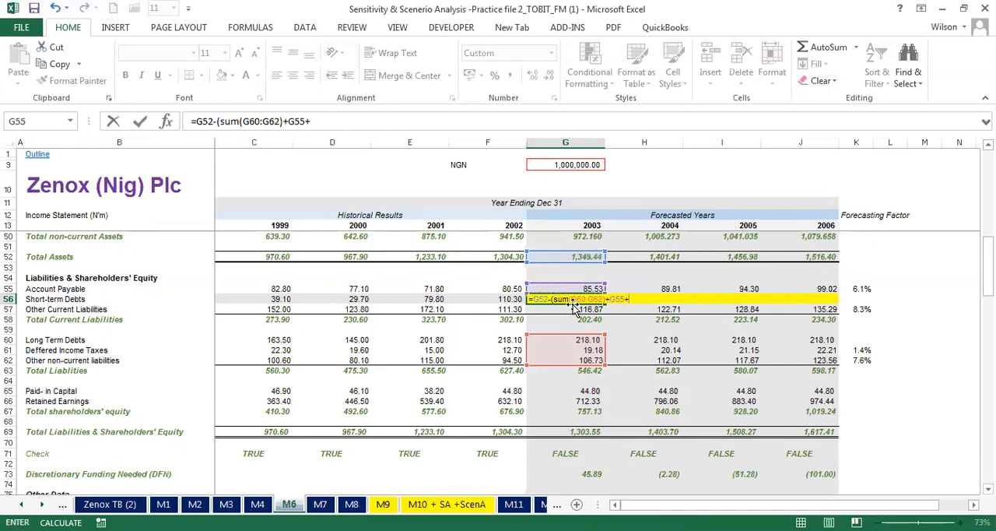
click(578, 309)
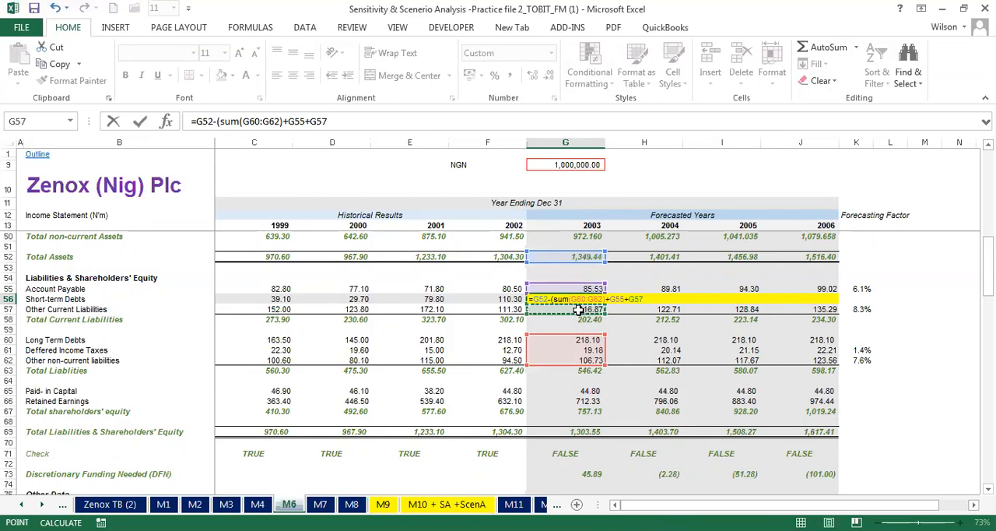
text(+)
click(582, 412)
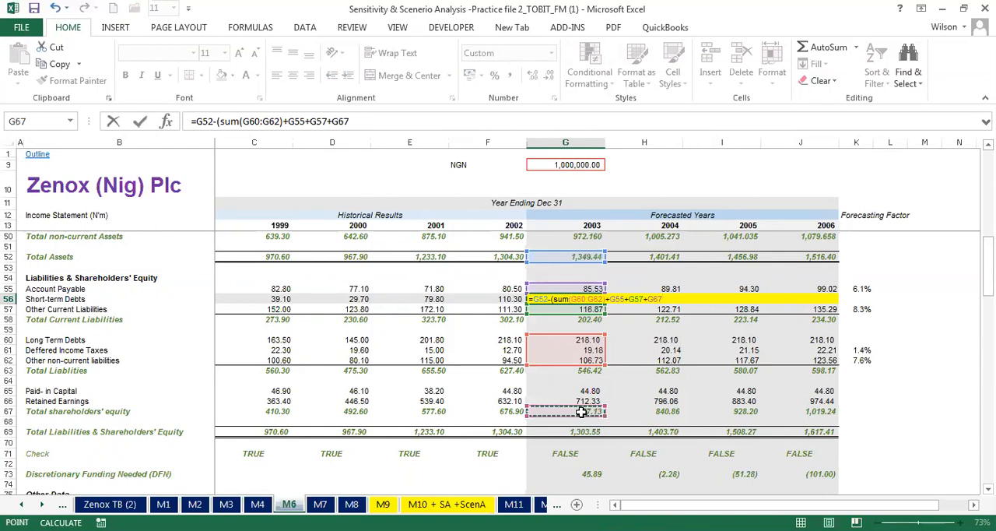
text())
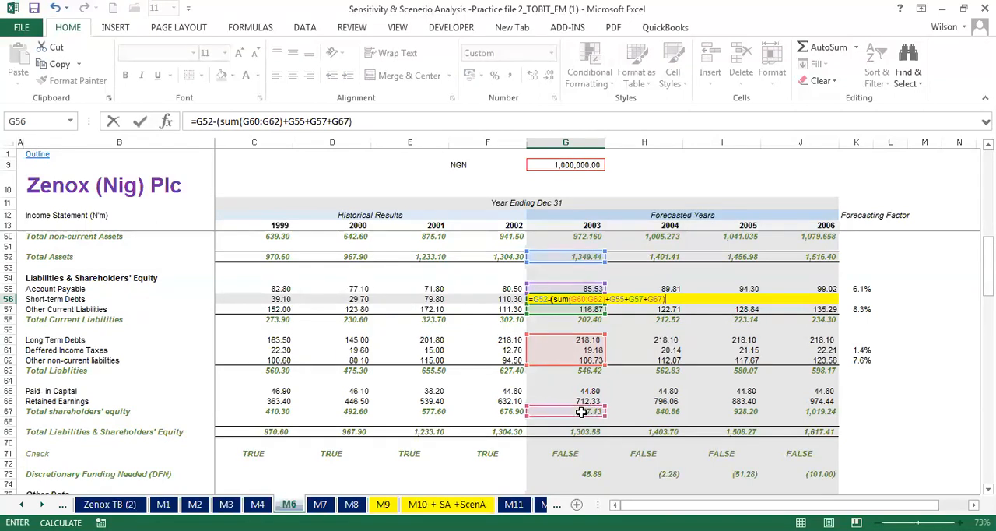
key(ctrl+Return)
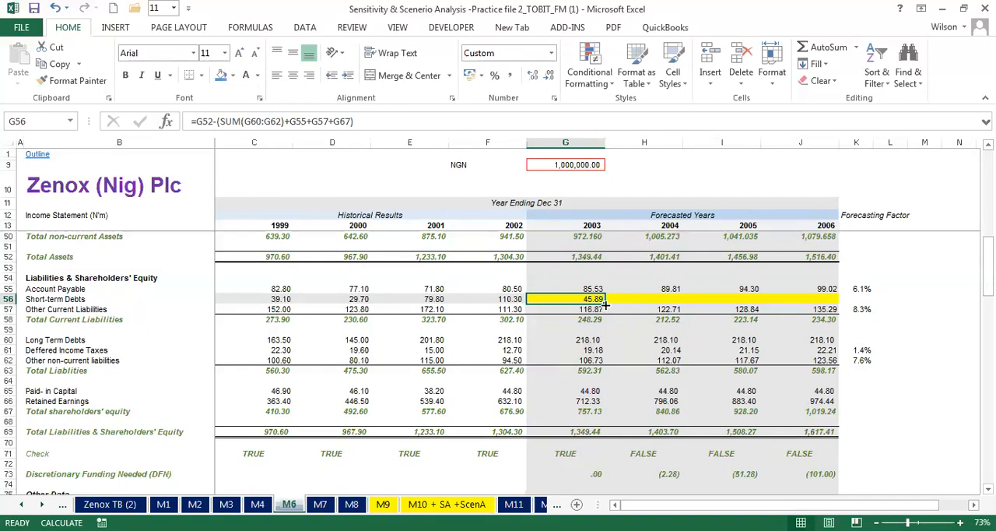
- Fill the short-term debts formula from G56 across to J56, and clear G56:J56 again
drag(605, 305, 829, 288)
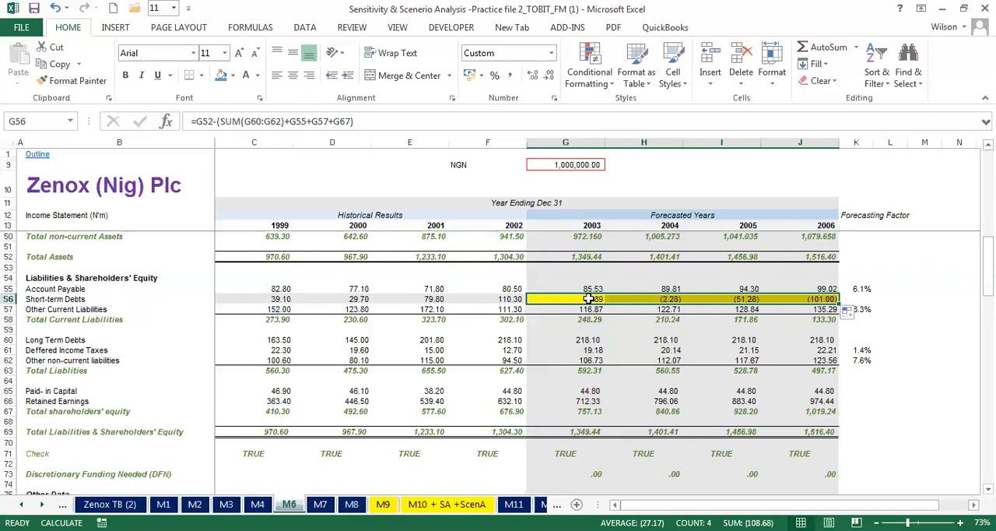
key(Delete)
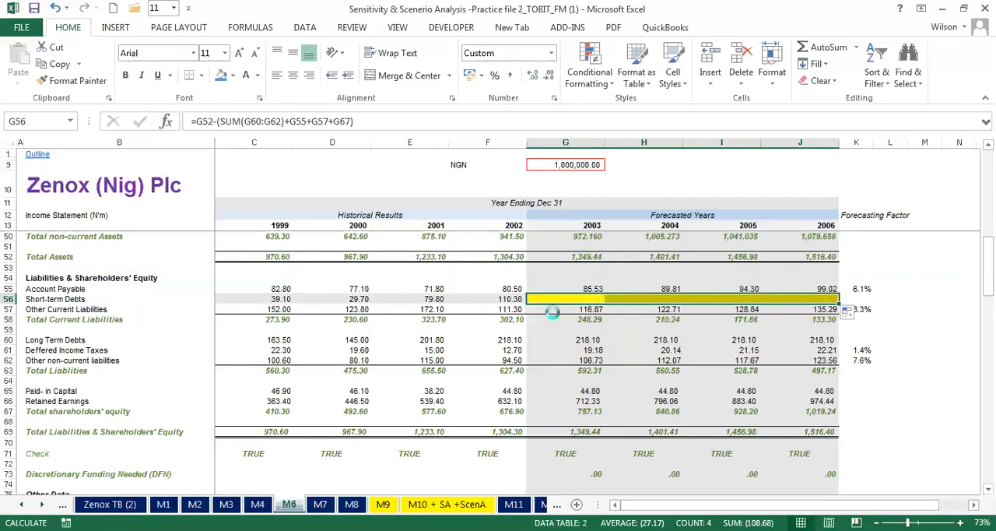
- Review the forecast Discretionary Funding Needed in G73:J73 of M4 and inspect the formula in G73
click(259, 505)
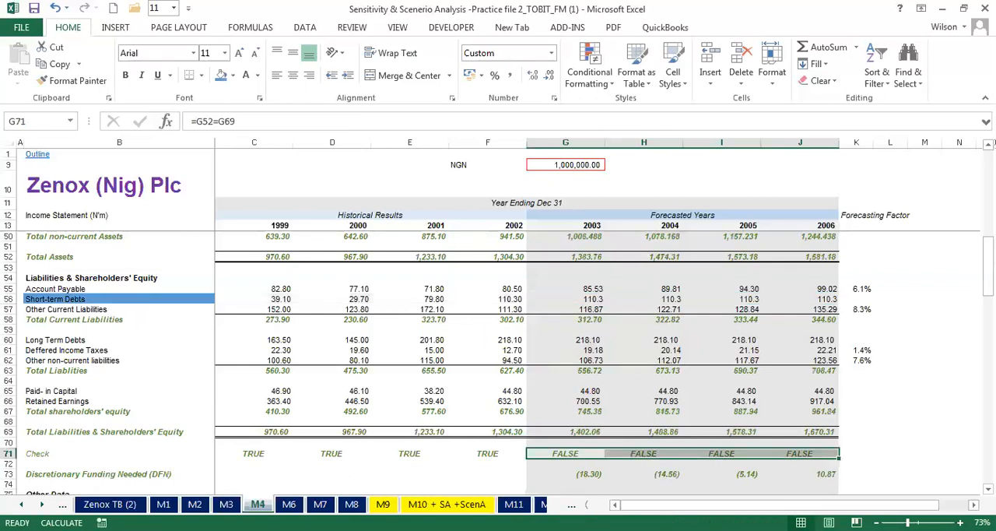
drag(575, 470, 814, 473)
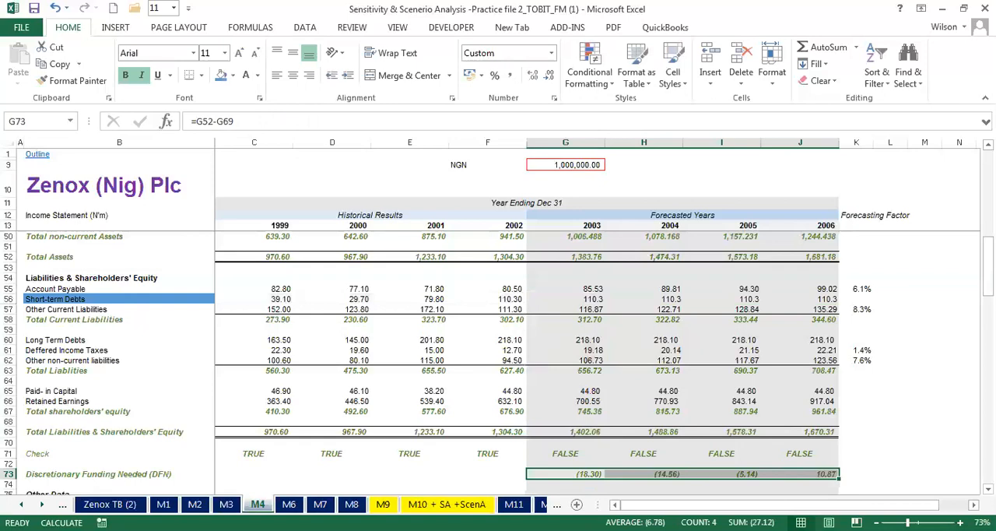
click(493, 479)
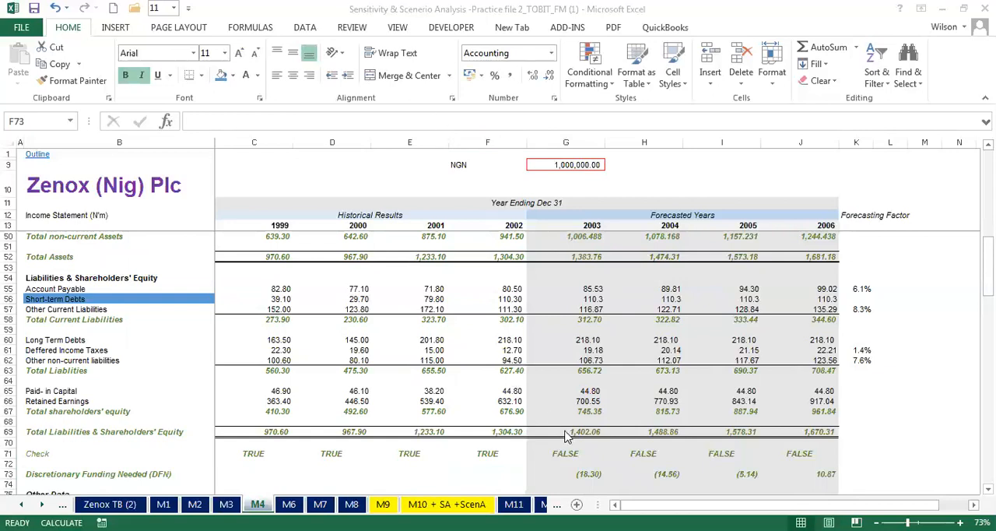
click(556, 474)
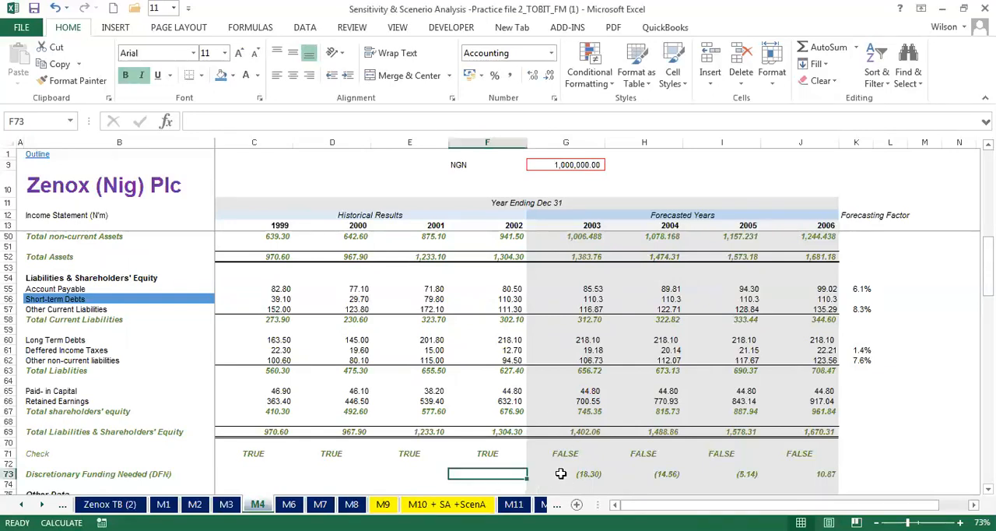
click(560, 473)
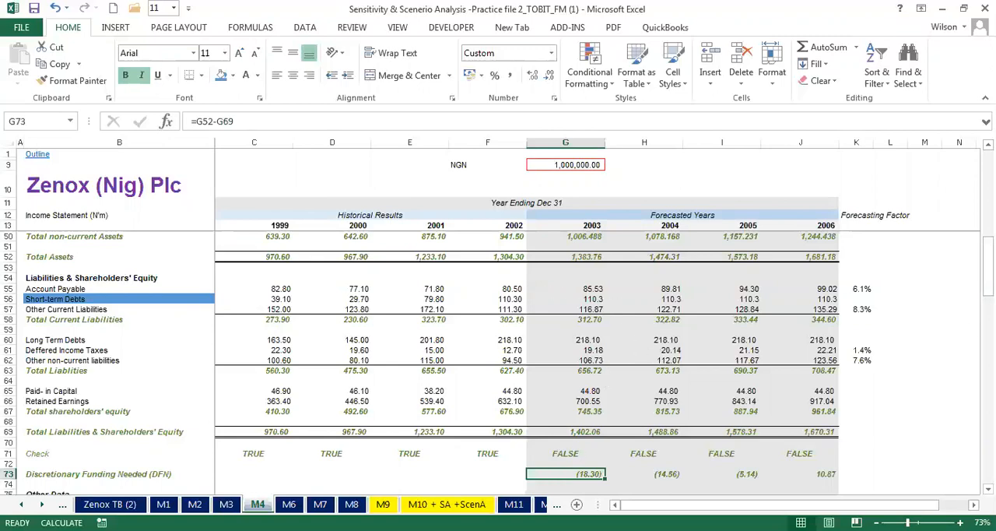
drag(987, 284, 987, 284)
- Begin the short-term debts balancing formula in G56 of M6 with =G52-SUM(G60:G62)
click(288, 504)
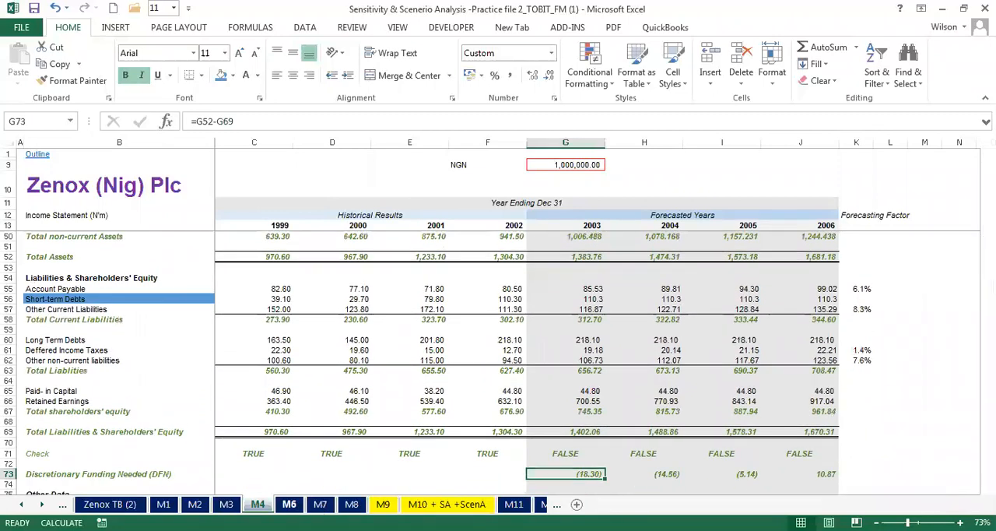
click(589, 300)
text(=)
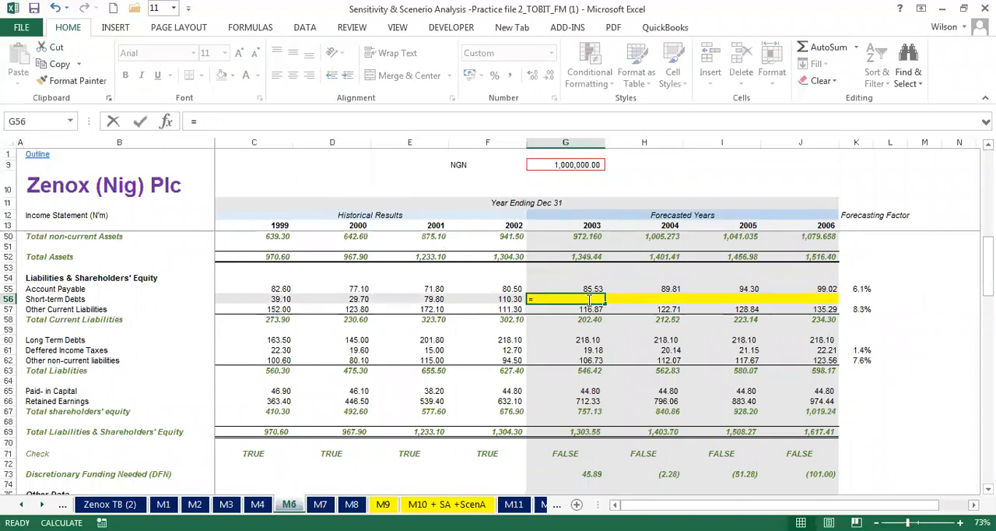
click(573, 256)
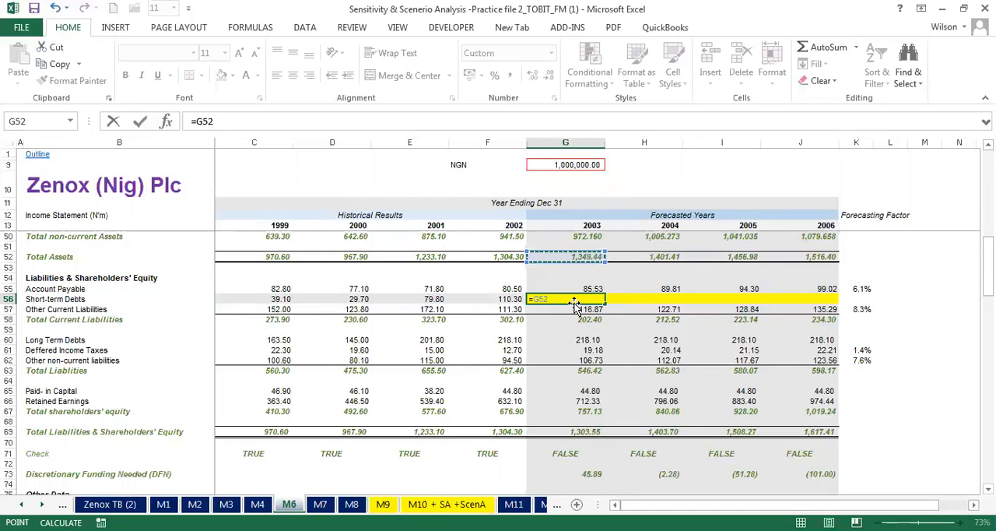
text(-sum()
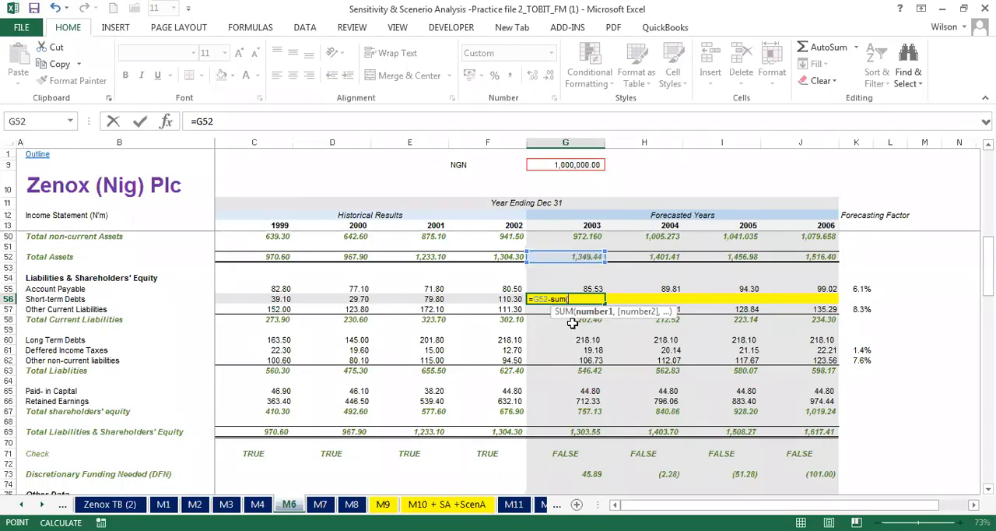
click(576, 340)
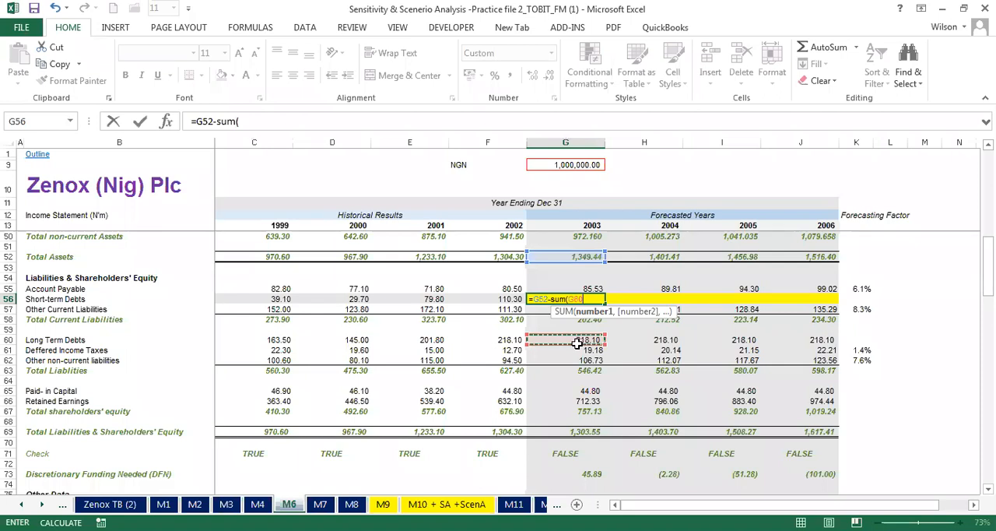
drag(576, 343, 580, 368)
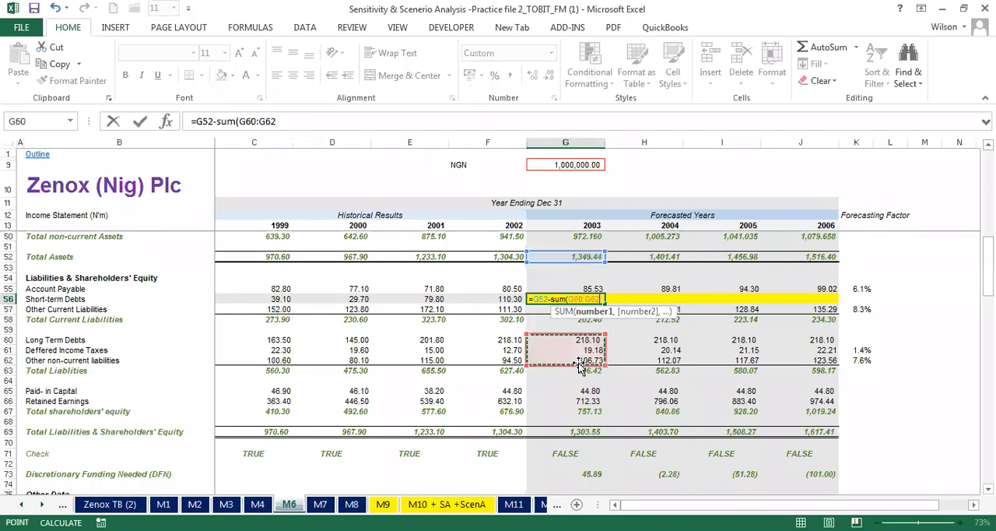
text())
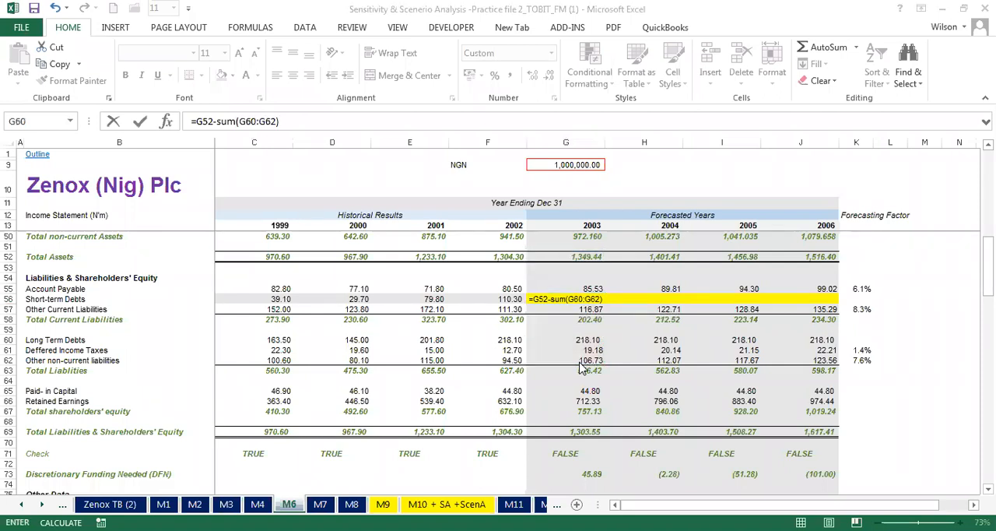
- Extend the G56 formula to deduct account payable, other current liabilities and total equity: =G52-(SUM(G60:G62)+G55+G57+G67)
click(606, 299)
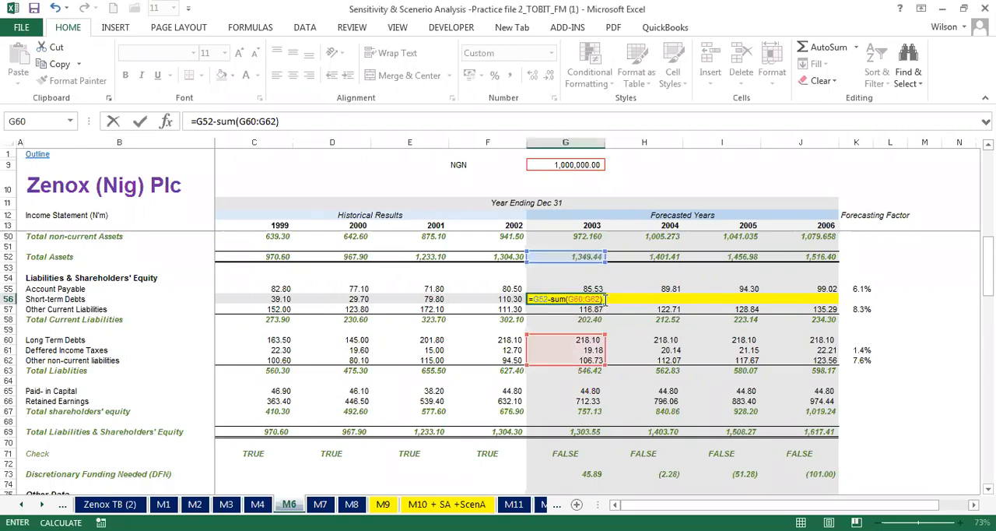
click(552, 298)
text(()
text(+)
click(588, 289)
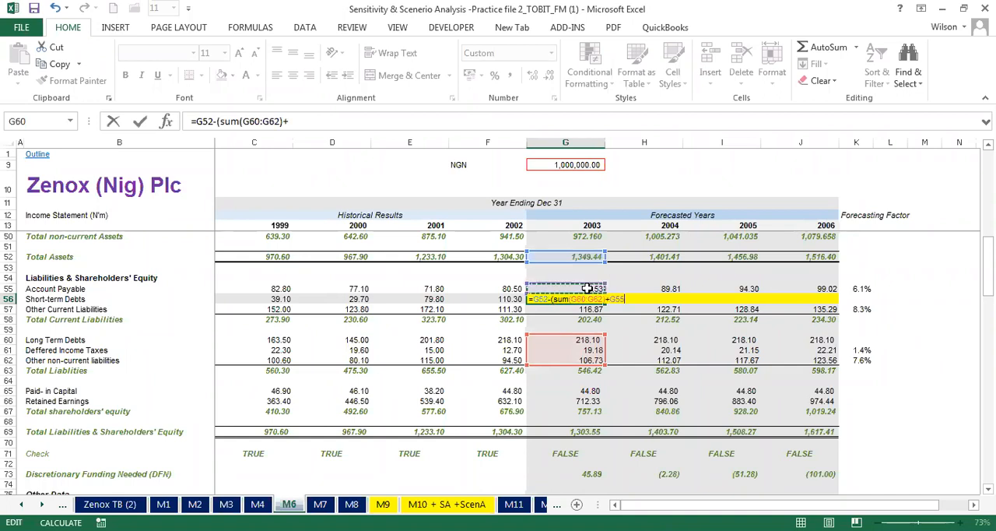
text(+)
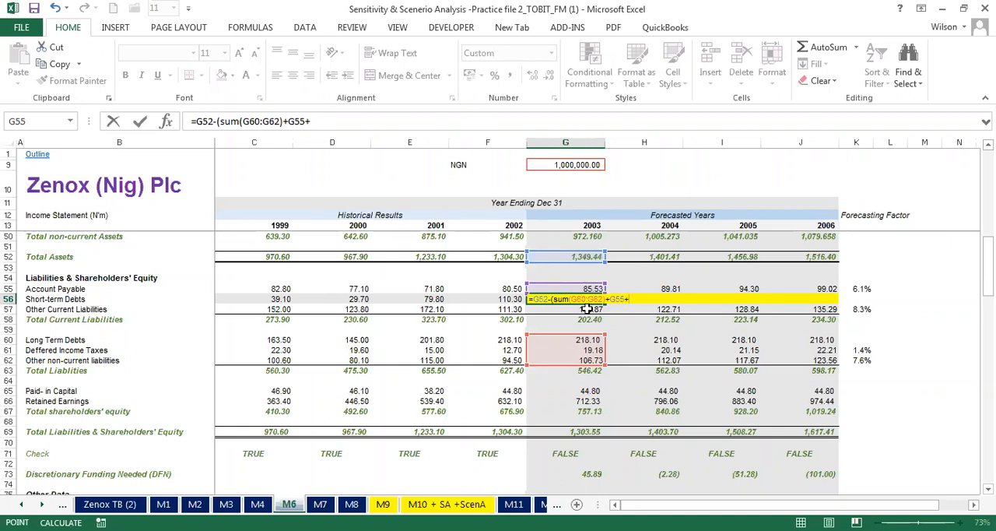
click(588, 309)
text(+)
click(583, 412)
text())
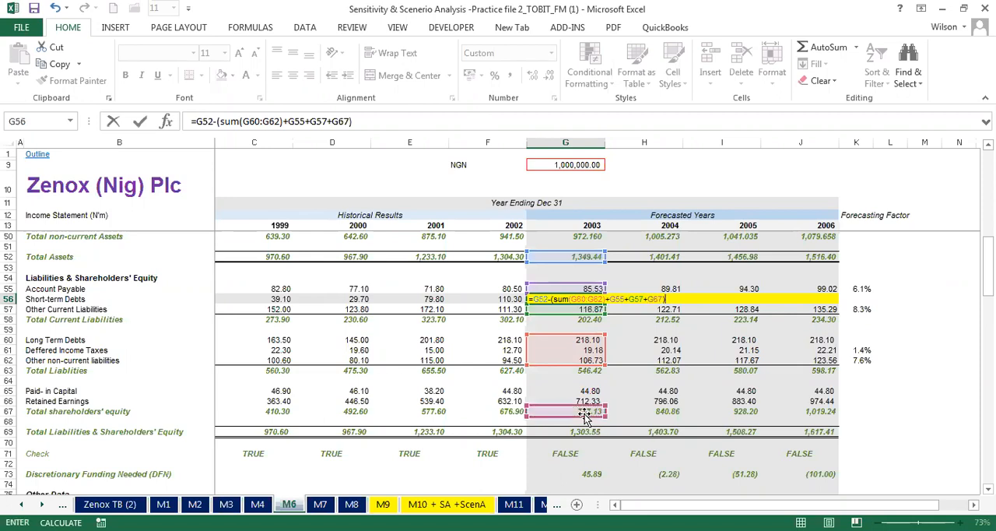
key(Return)
- Fill the G56 formula across to J56, and review the forecast balance checks and Discretionary Funding Needed in G71:J73
click(590, 299)
drag(606, 303, 807, 298)
drag(568, 452, 864, 454)
drag(580, 475, 831, 471)
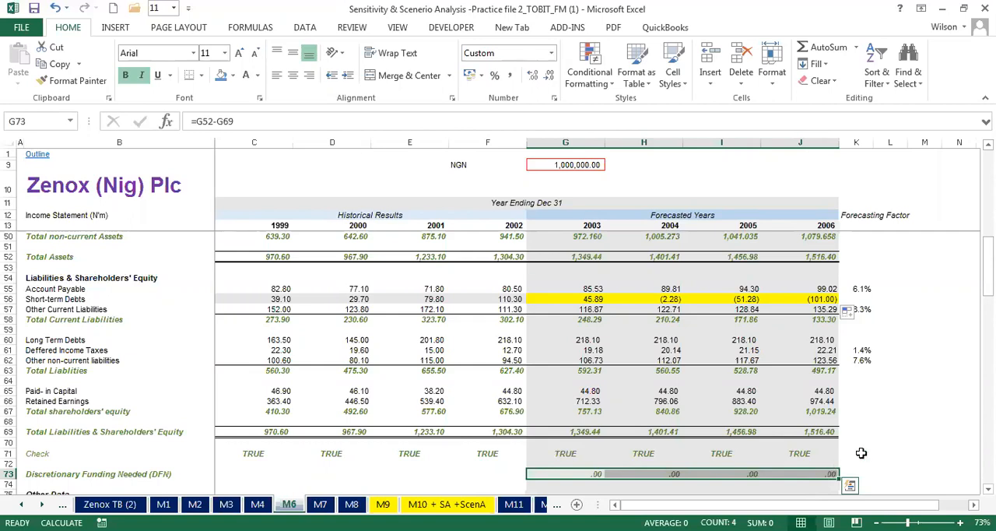
click(590, 299)
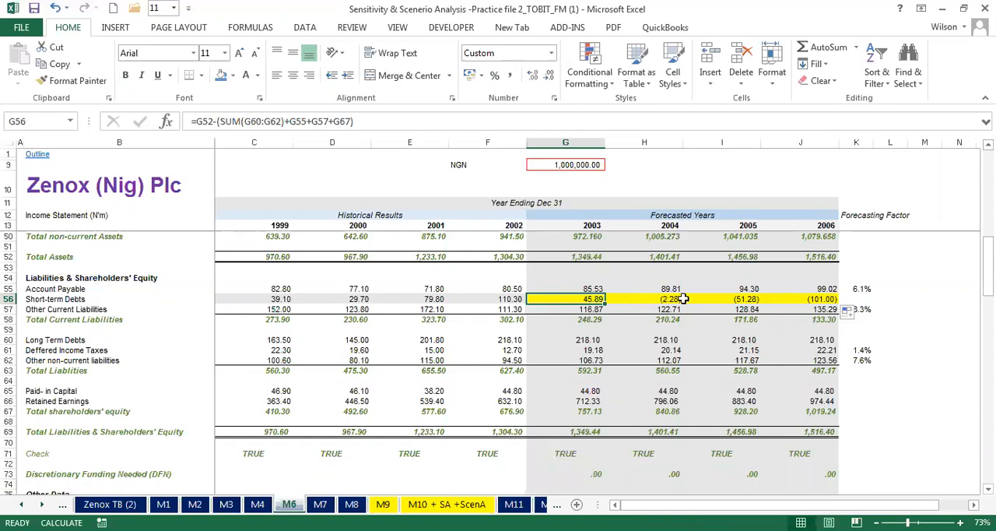
- Compare M6's forecast short-term debts in H56:J56 with the historical figures in C56:F56 and the historical cash balances in C39:F39
drag(660, 299, 817, 299)
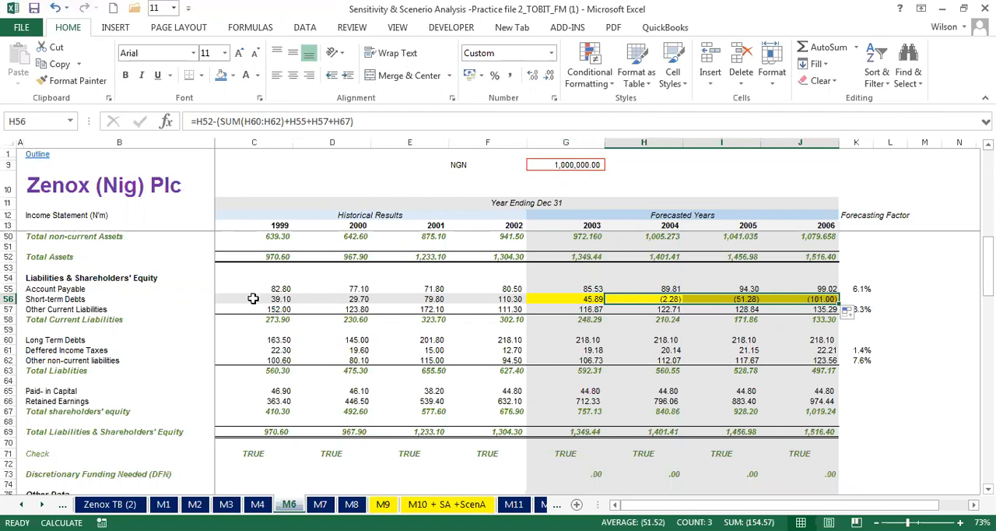
drag(513, 298, 269, 299)
drag(988, 279, 988, 248)
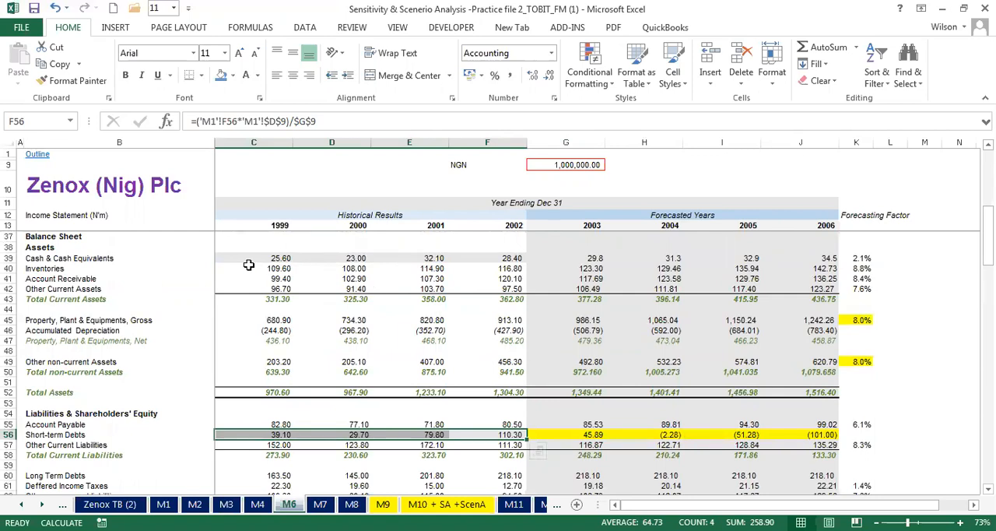
drag(266, 257, 500, 257)
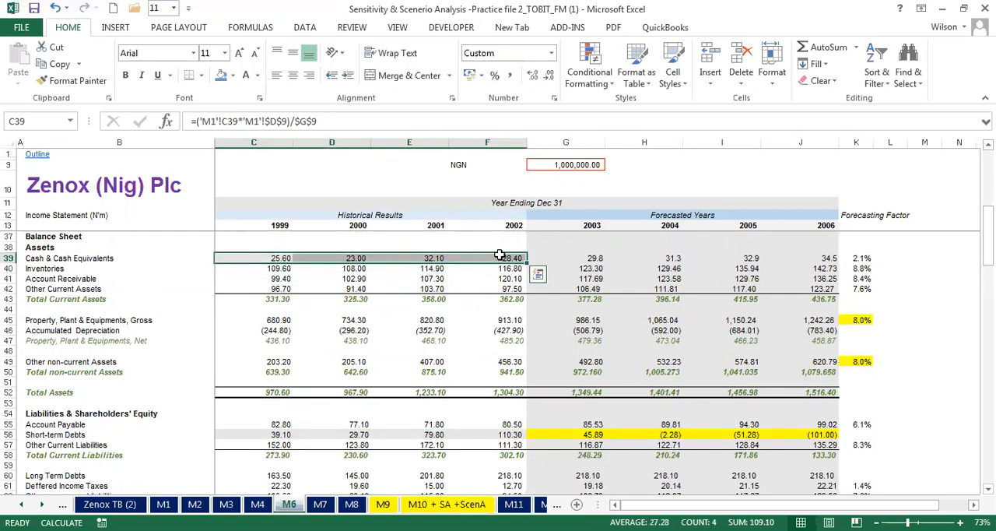
click(576, 434)
drag(621, 434, 774, 434)
drag(664, 435, 825, 433)
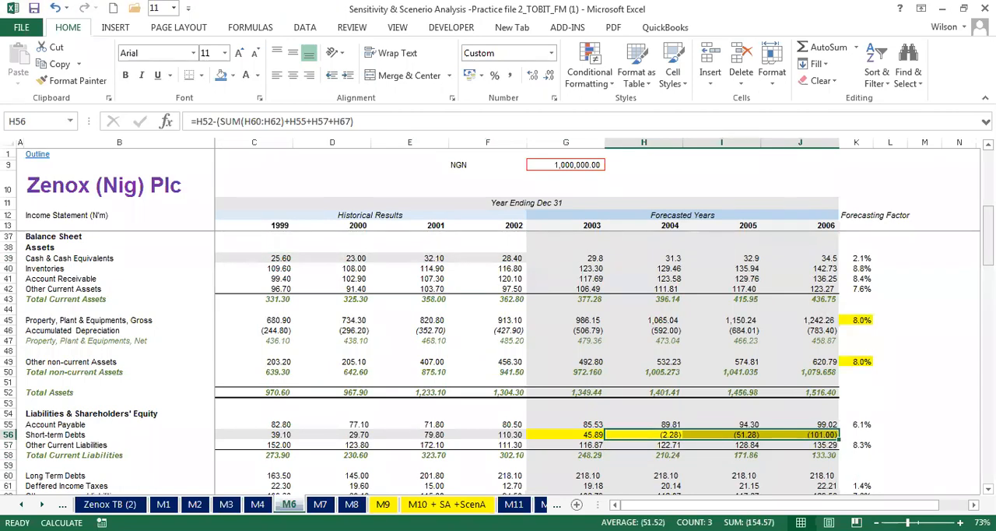
drag(988, 233, 988, 262)
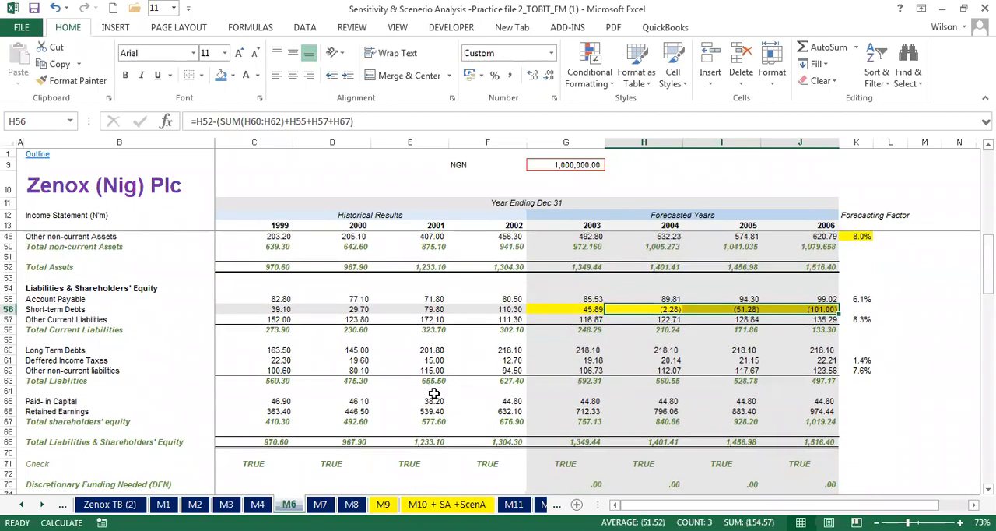
- Switch to sheet M7 and inspect the short-term debts formula in G56
click(320, 504)
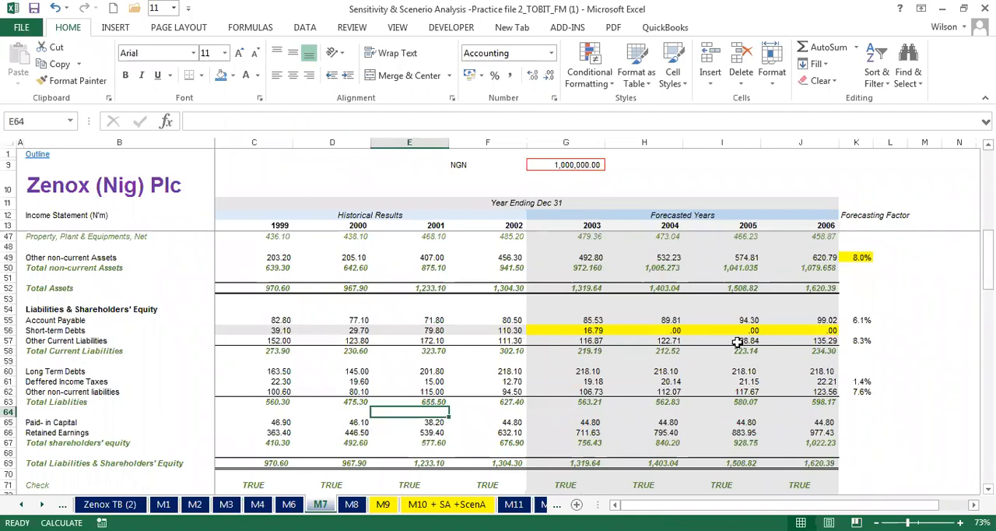
mouse_move(986, 251)
mouse_down()
mouse_move(987, 278)
mouse_move(987, 257)
mouse_up()
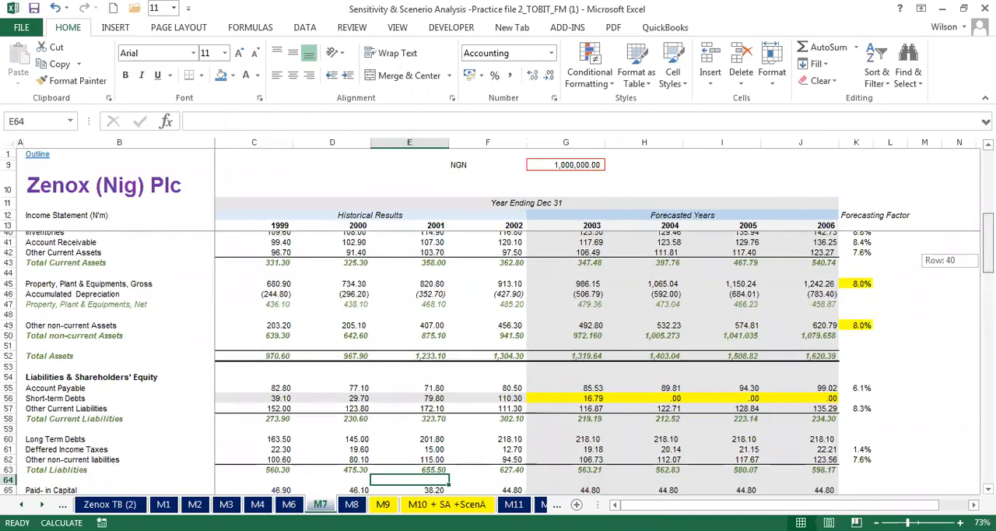
click(590, 400)
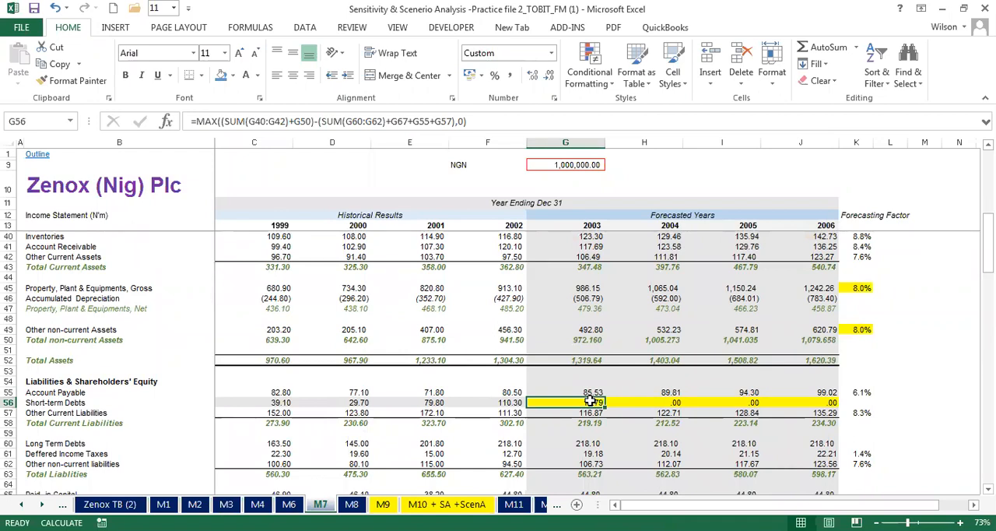
- Enter the sample values 0 in N48 and 10 in O48, in the blank area beside M7's forecast
click(973, 504)
click(973, 504)
click(973, 505)
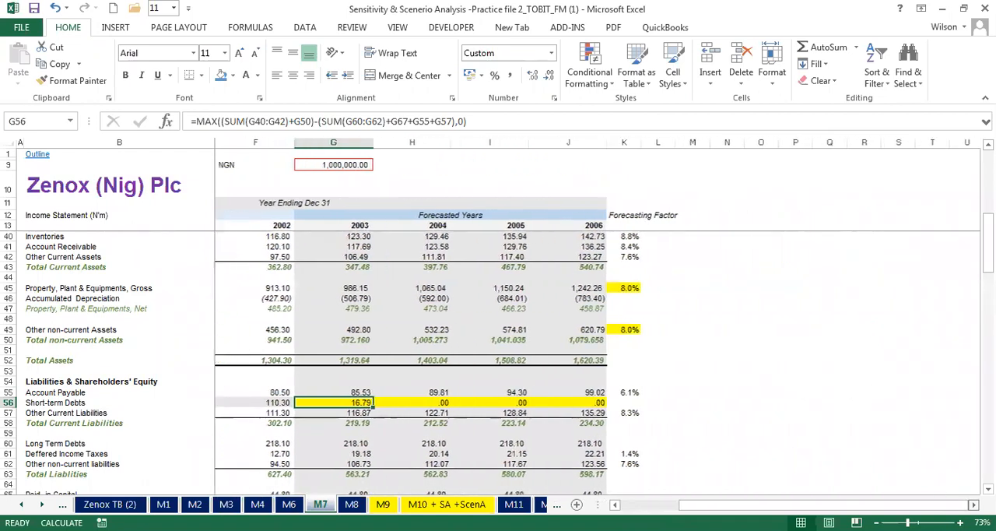
click(974, 504)
click(659, 320)
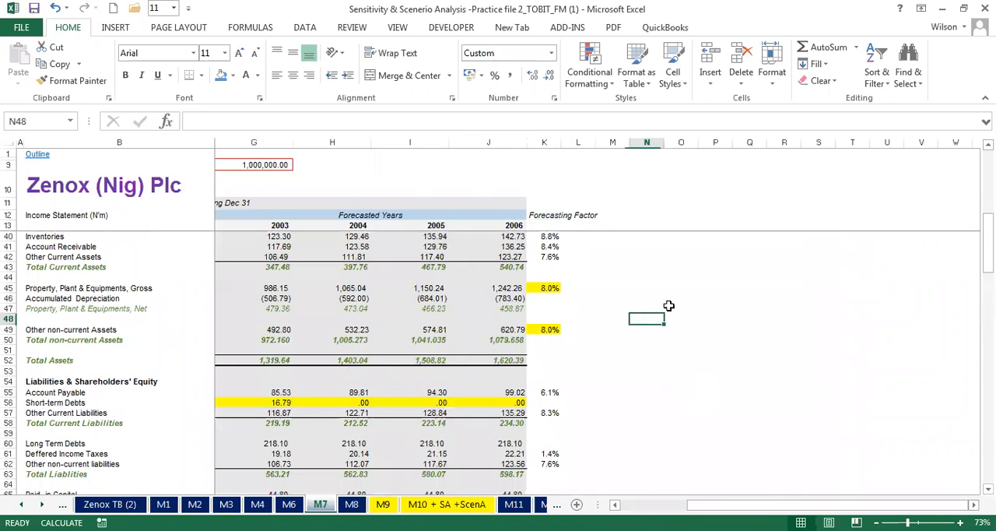
text(0)
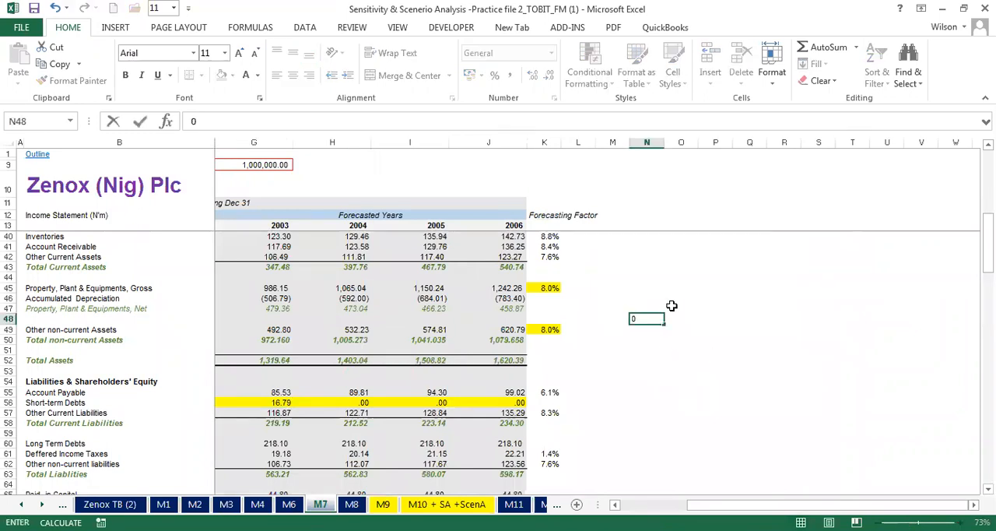
click(681, 316)
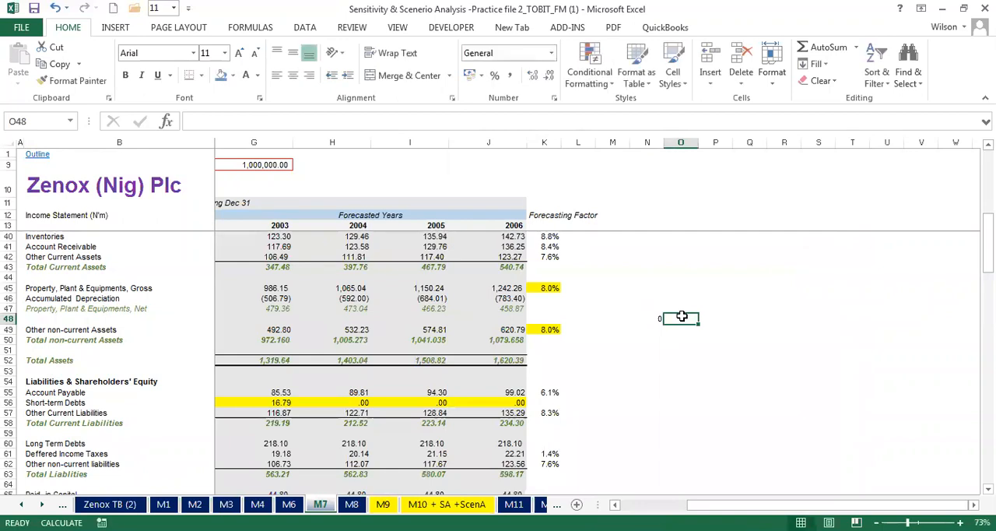
text(10)
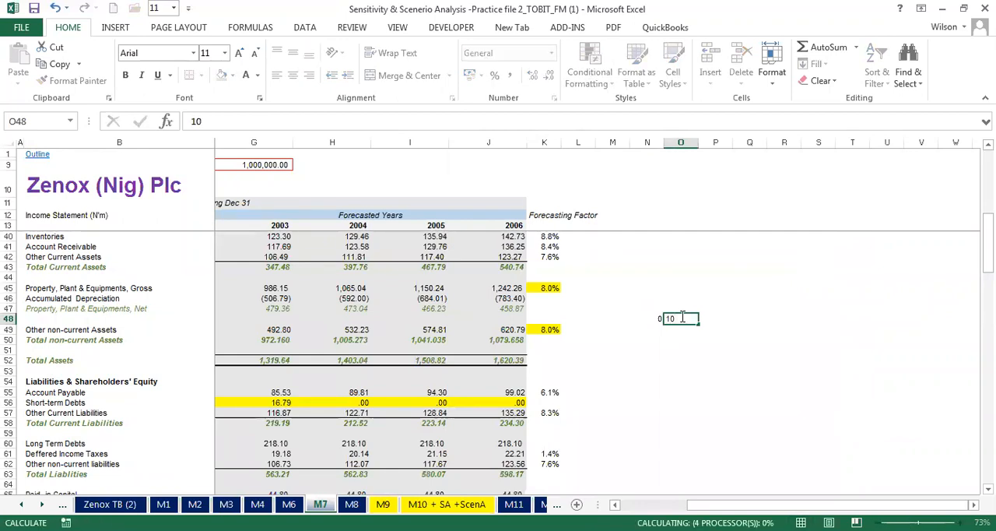
key(Return)
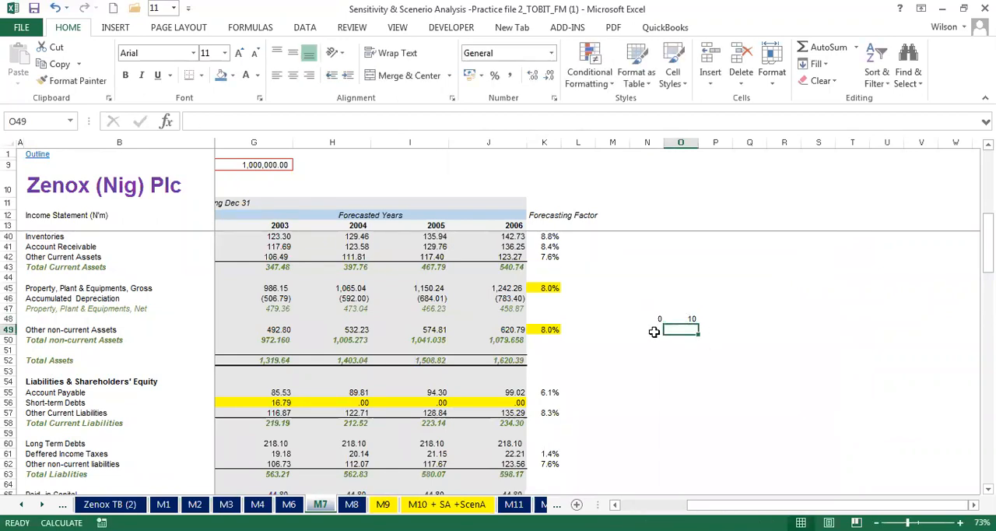
- Enter =MAX(N48,O48) in N49 to demonstrate the MAX function on the two sample values
click(654, 331)
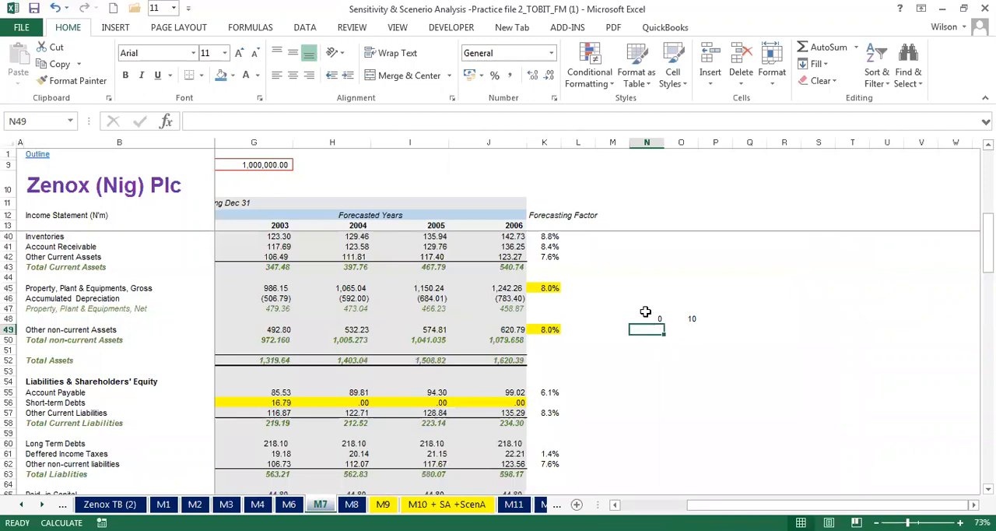
drag(650, 318, 678, 319)
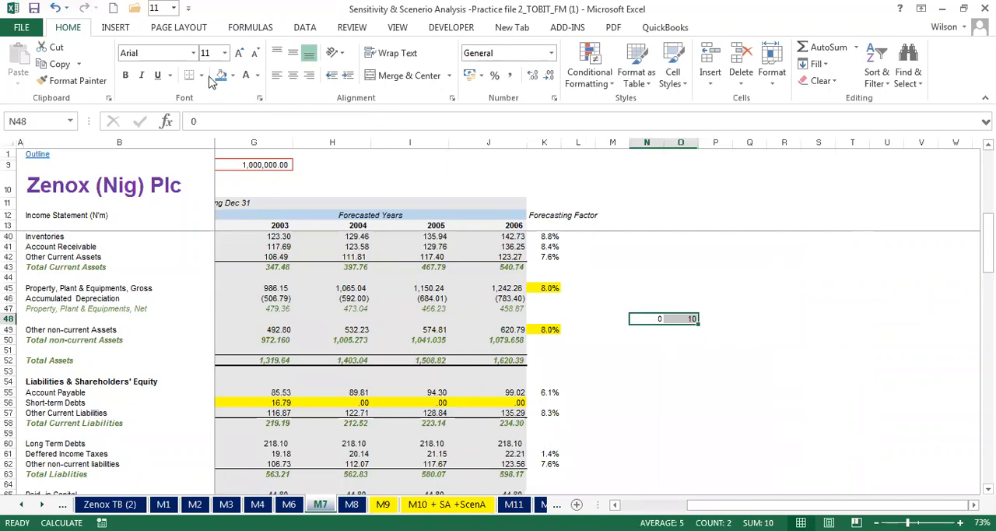
click(651, 332)
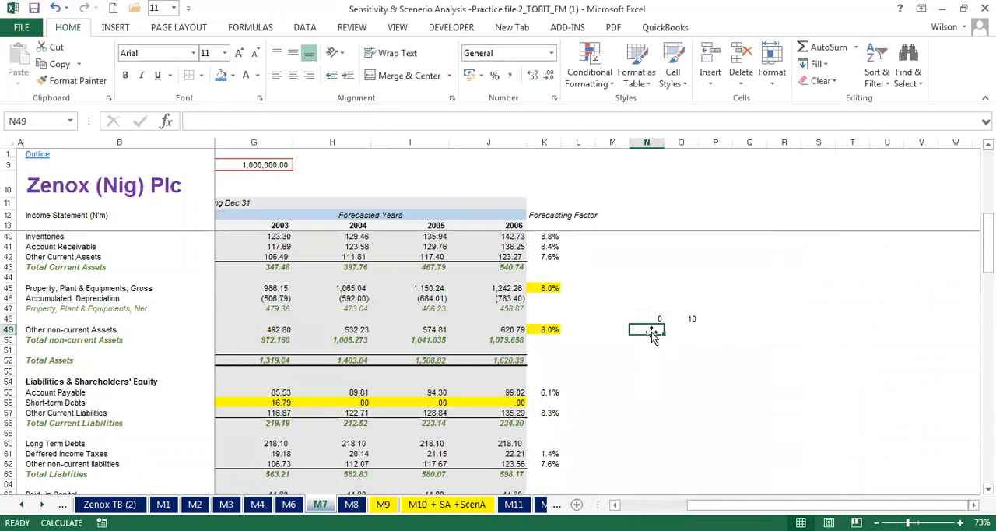
text(=)
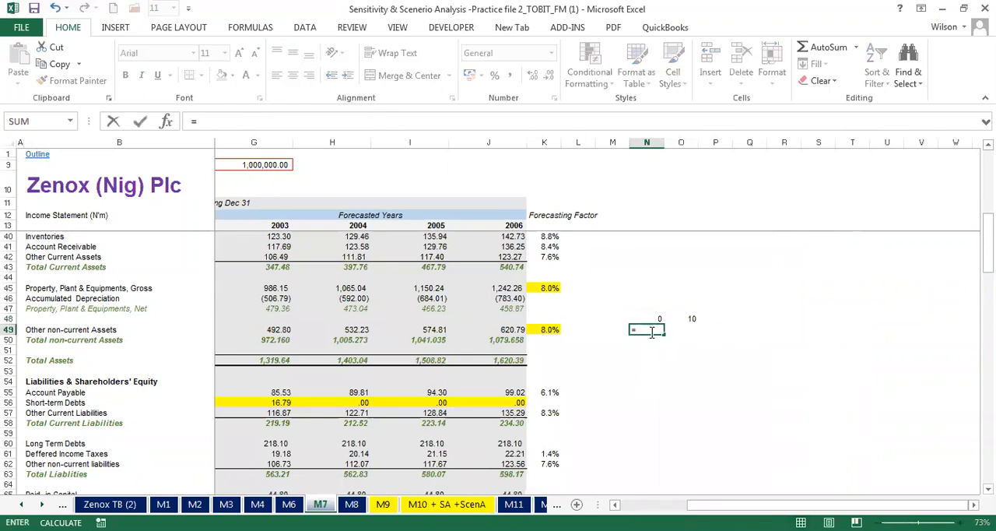
text(max()
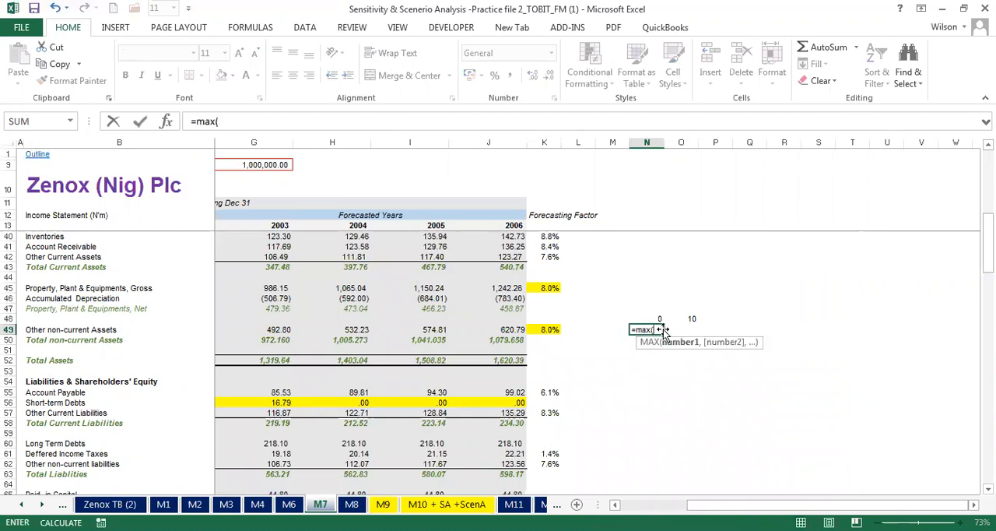
click(658, 317)
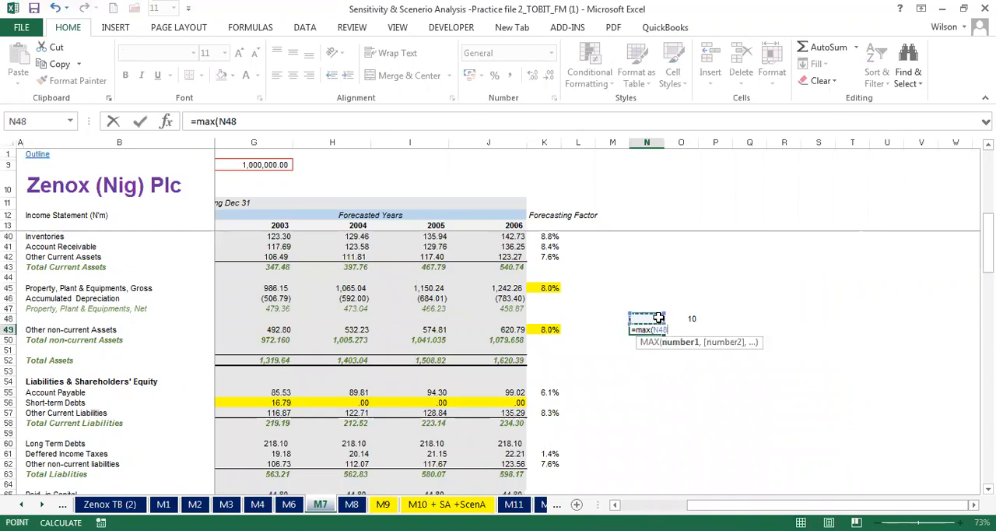
text(,)
click(683, 319)
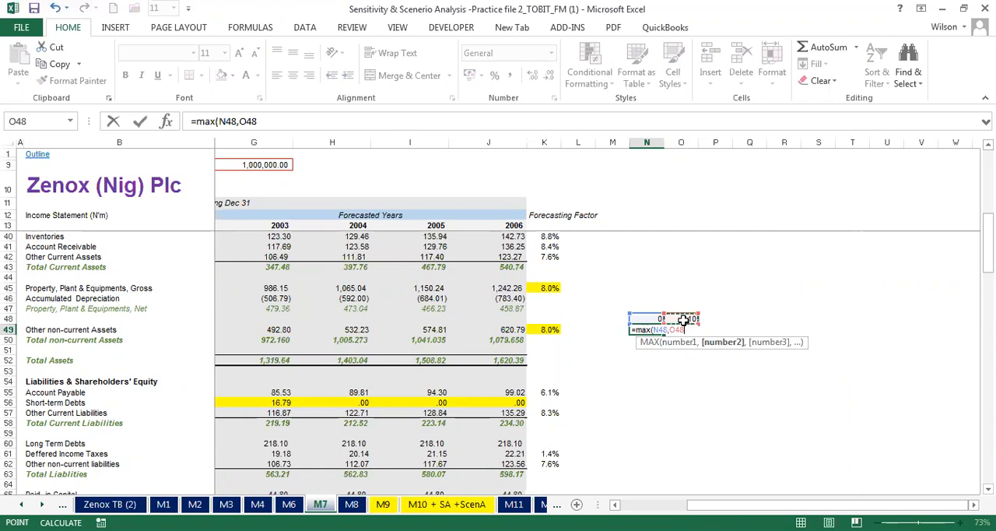
text())
key(ctrl+Return)
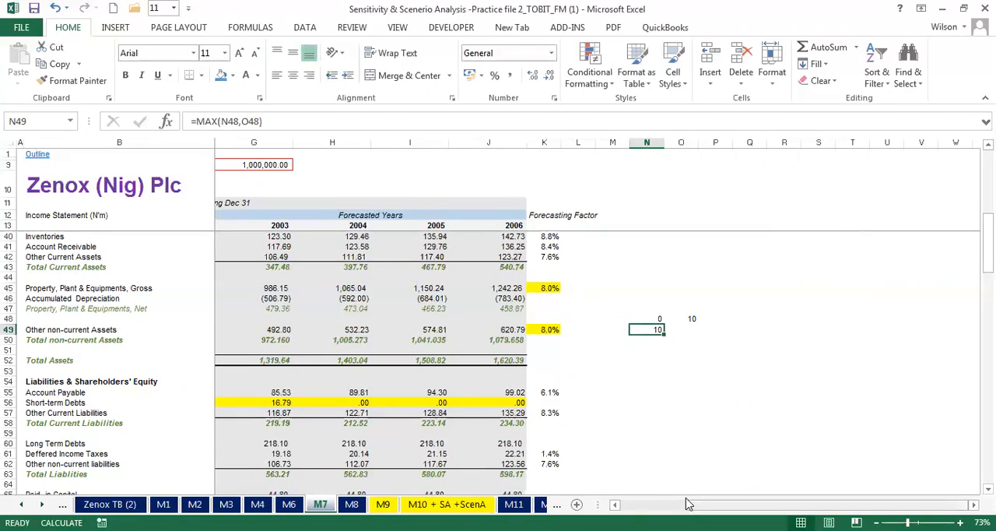
- Examine how the MAX formula in G56 of M7 floors short-term debts at zero, relating it to the sample in N48:O49
drag(704, 505, 665, 505)
click(519, 400)
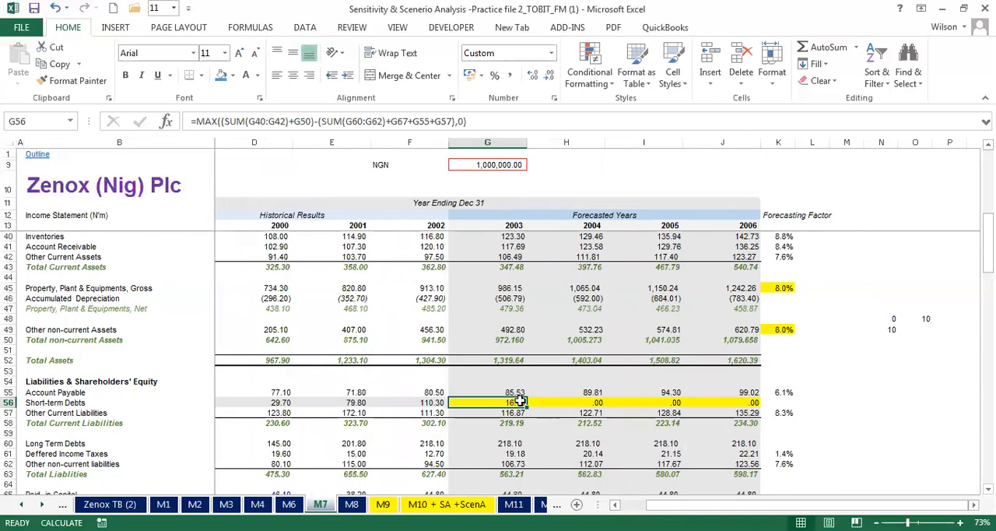
click(894, 347)
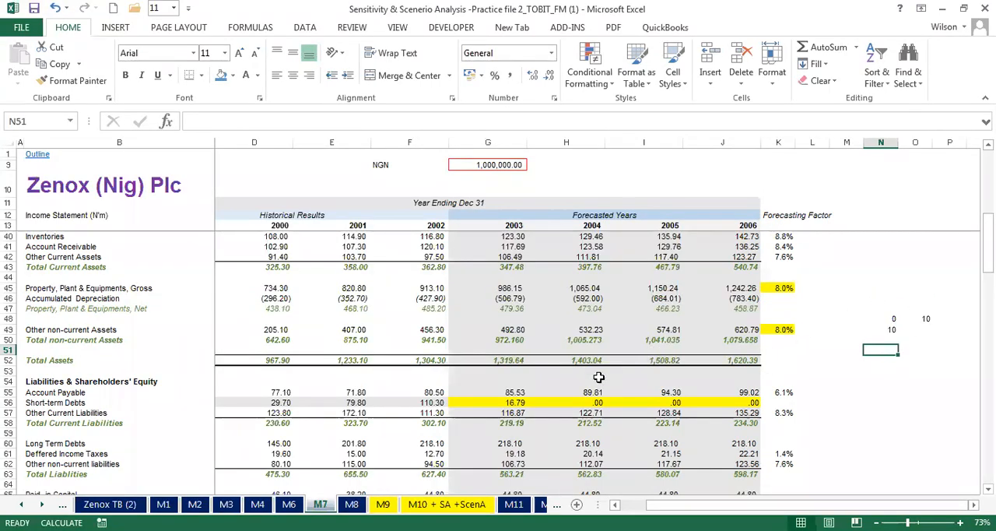
click(509, 401)
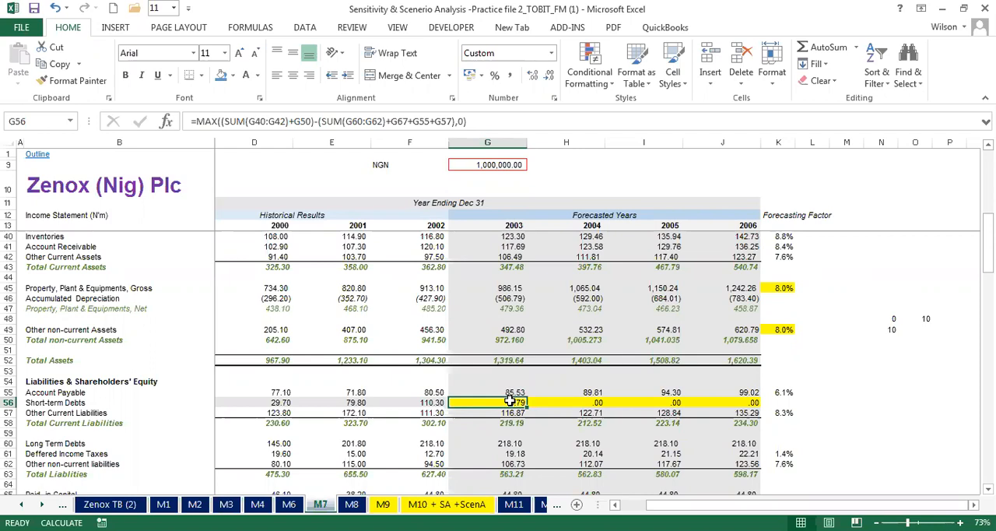
- Highlight the 2004–2006 short-term debts in H56:J56 of M6 with a blue fill
click(291, 504)
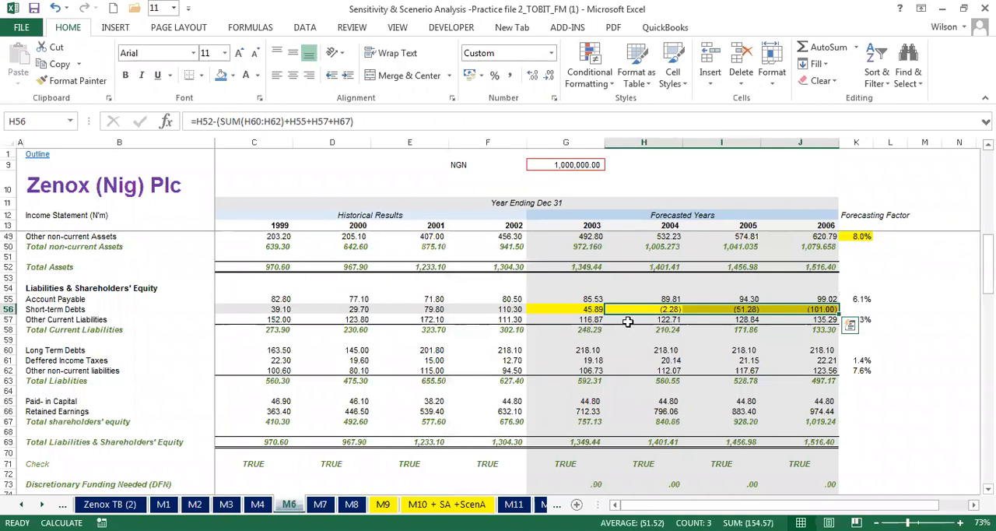
click(651, 308)
drag(650, 308, 817, 311)
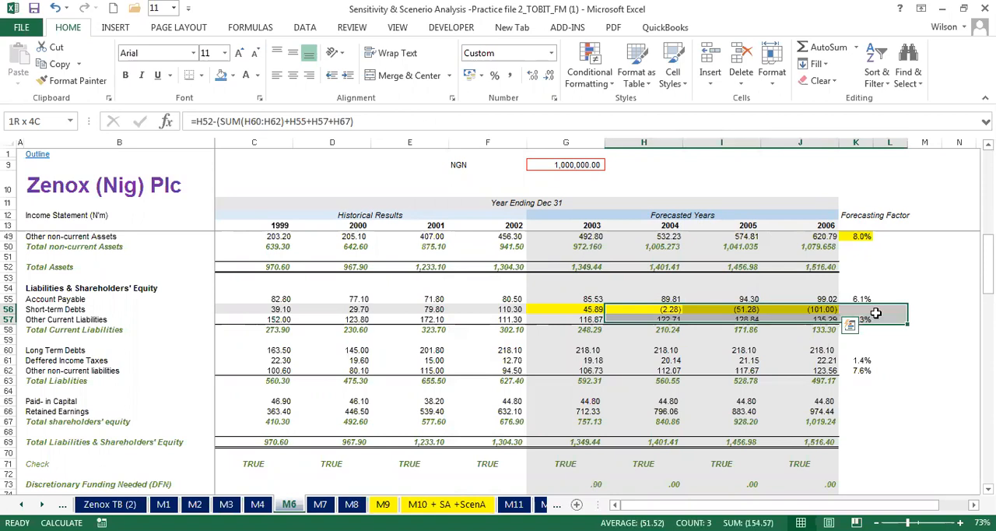
click(221, 75)
click(427, 349)
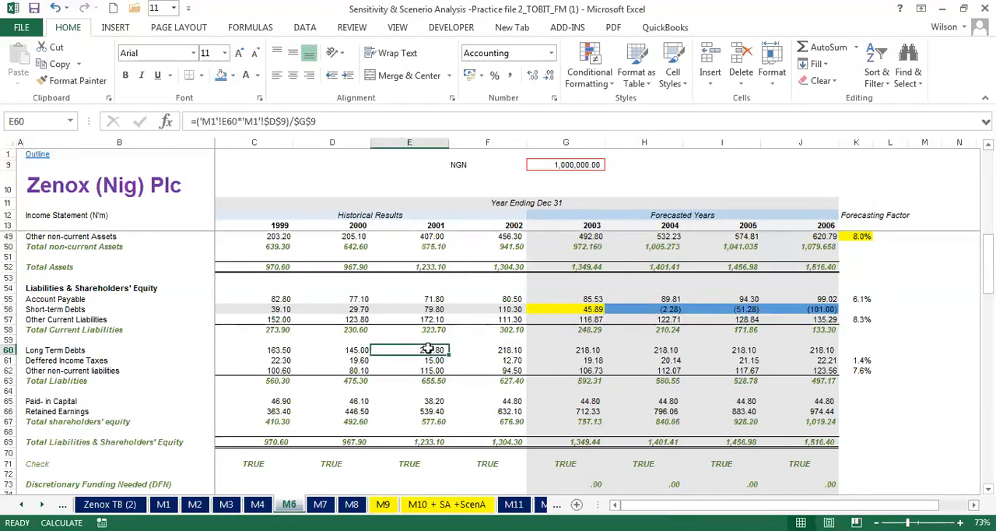
- Review the blue-filled short-term debts in H56:J56 of M6 and the balancing formula in H56
click(659, 308)
drag(660, 309, 820, 308)
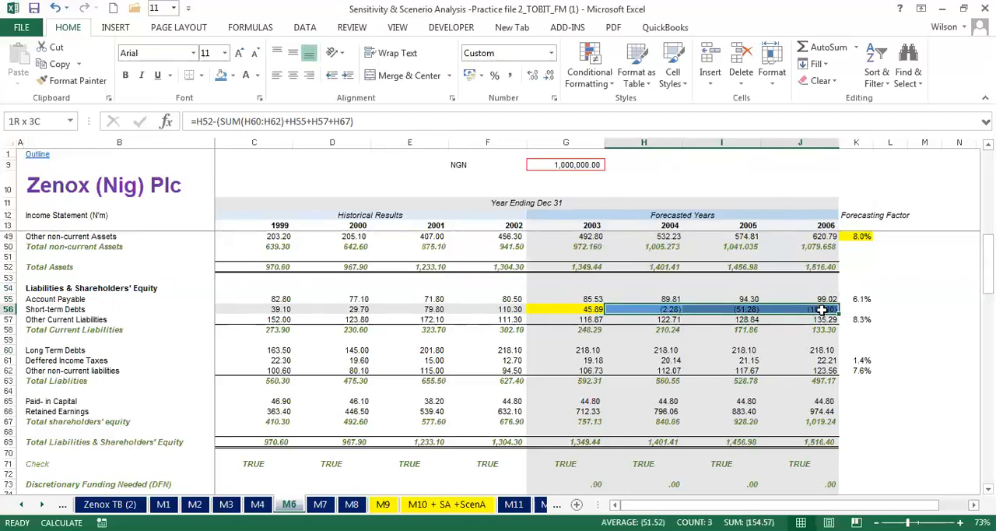
click(664, 309)
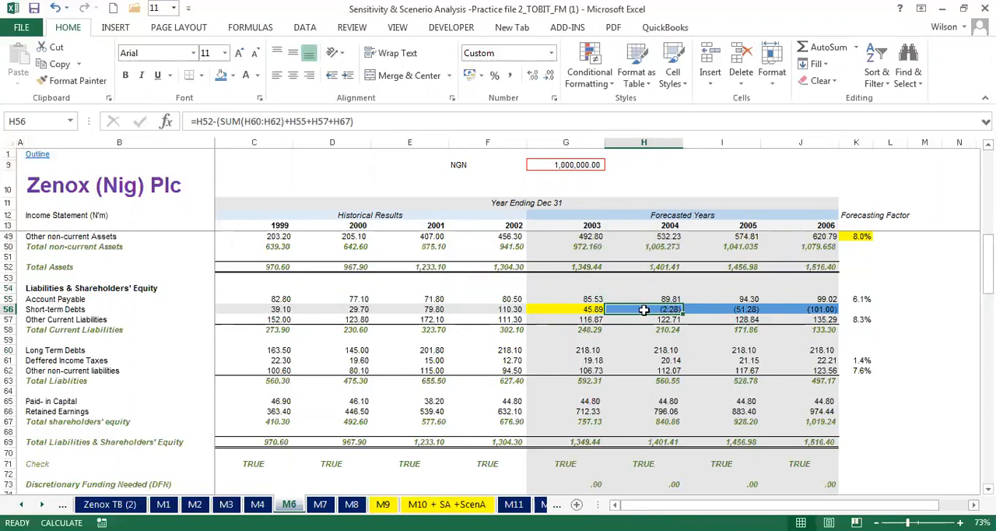
drag(657, 309, 792, 309)
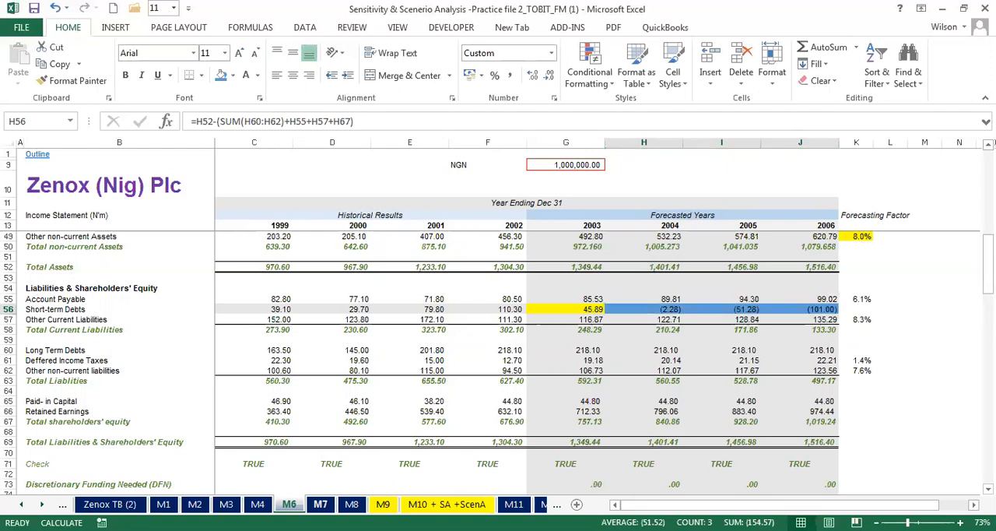
- Convert the MAX formula in G56 of M7 to plain text by inserting an apostrophe before it
click(320, 504)
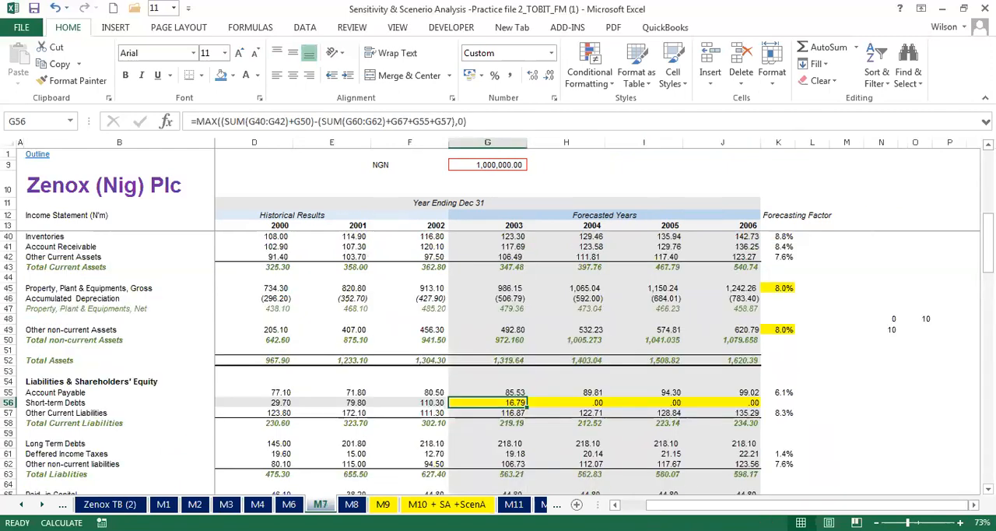
double_click(508, 402)
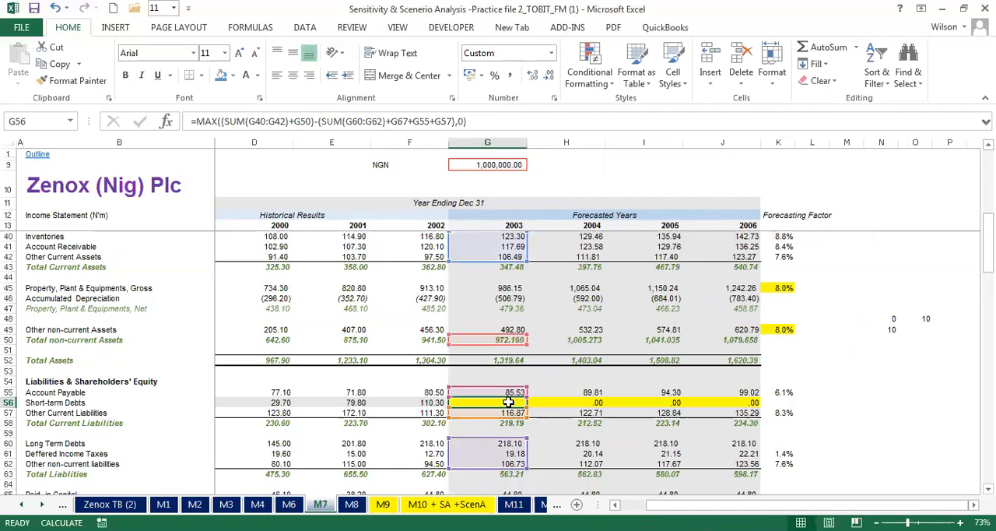
click(454, 403)
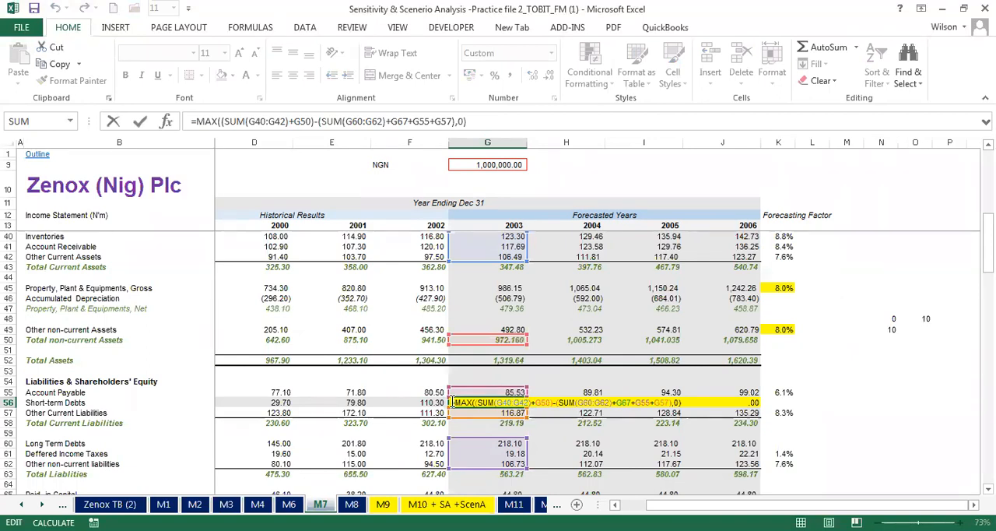
text(')
click(489, 383)
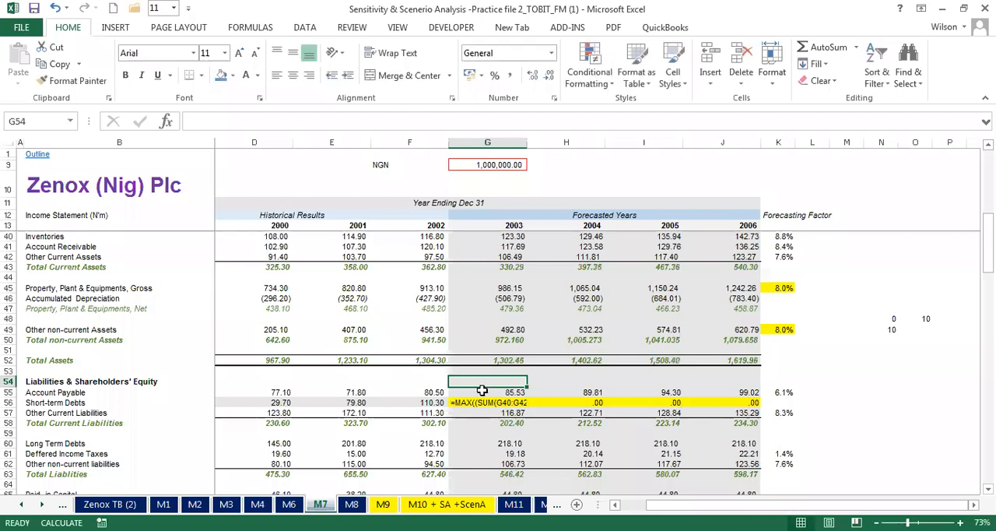
- Widen column G of M7 to fit the full formula text in G56
double_click(524, 141)
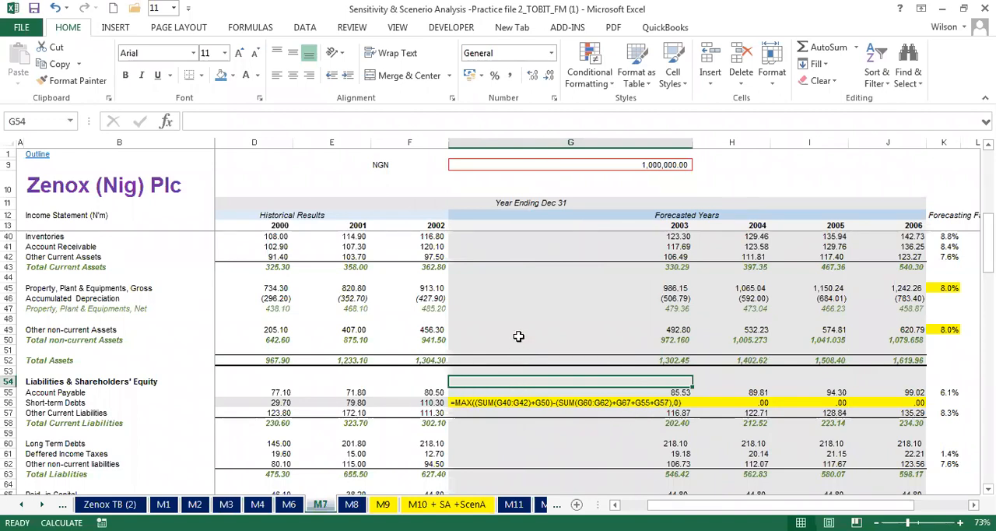
click(753, 154)
click(783, 158)
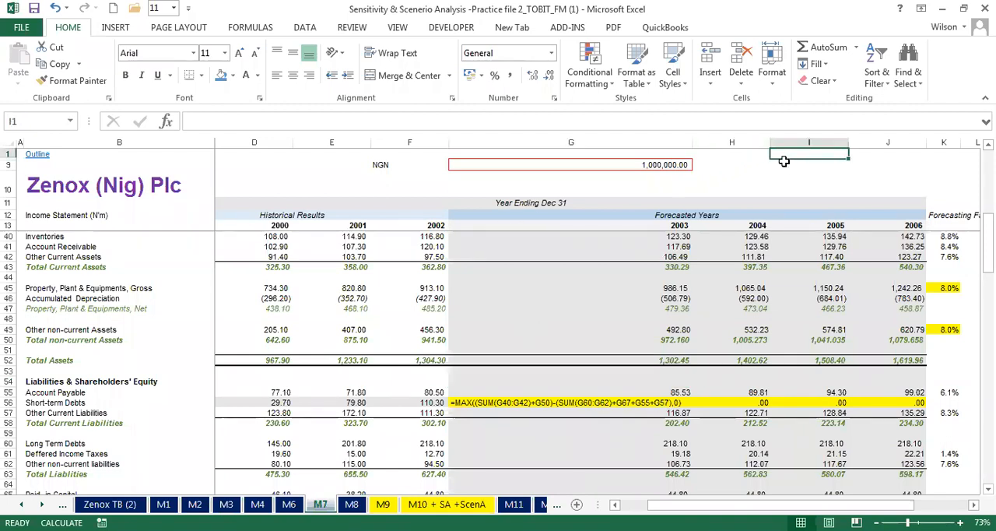
click(784, 162)
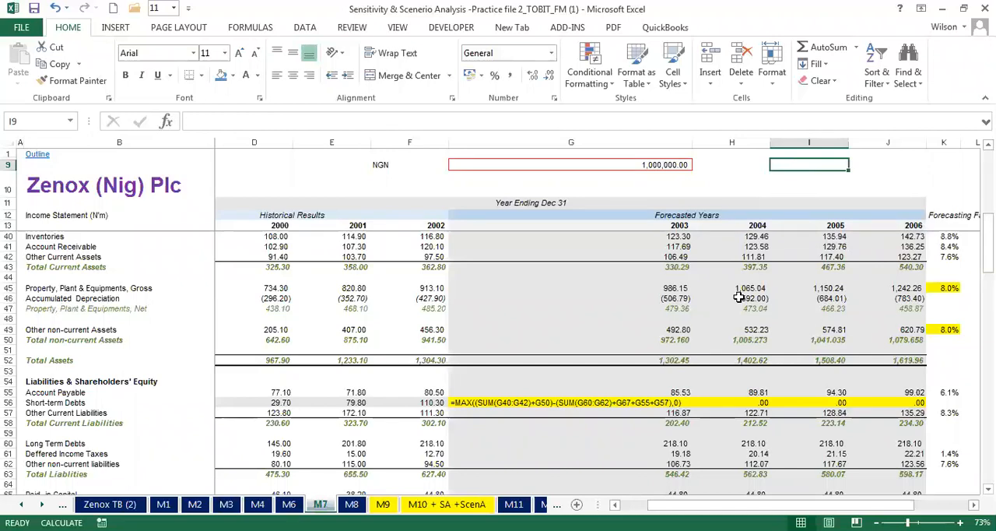
- Enter the letter p in N50 of M7, beneath the sample numbers
click(973, 504)
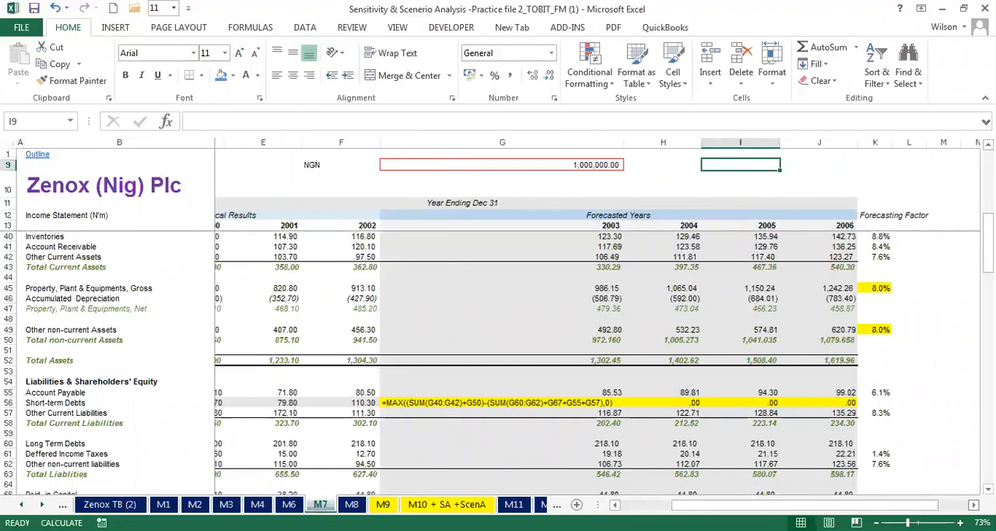
click(973, 505)
click(589, 340)
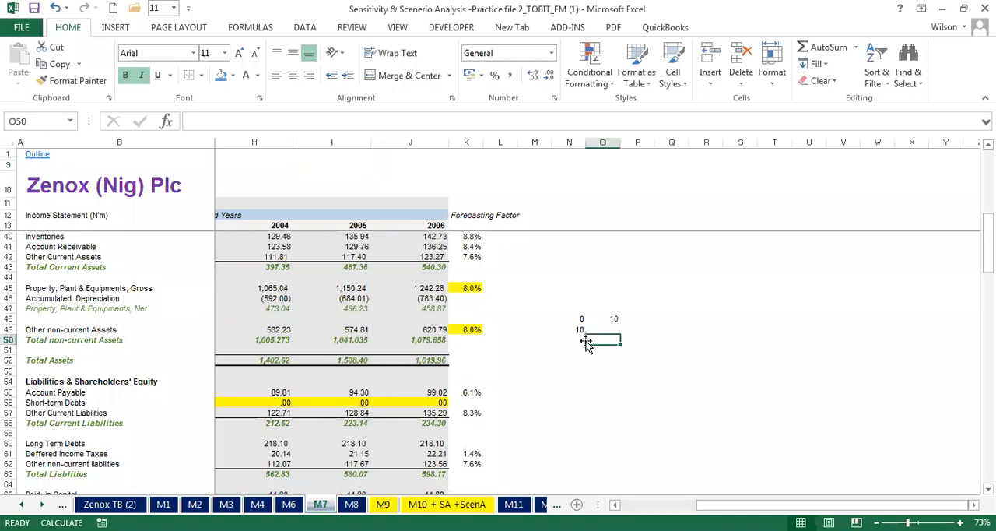
click(582, 340)
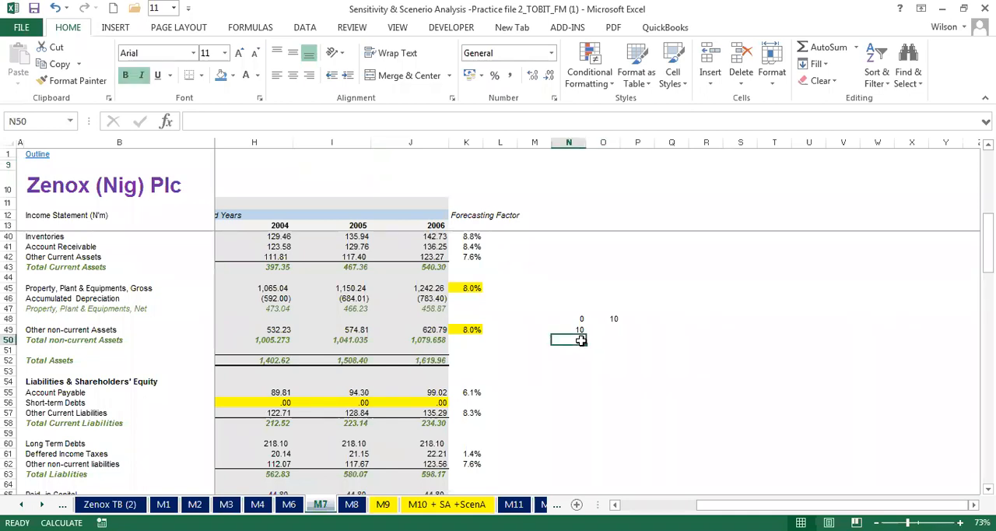
text(p)
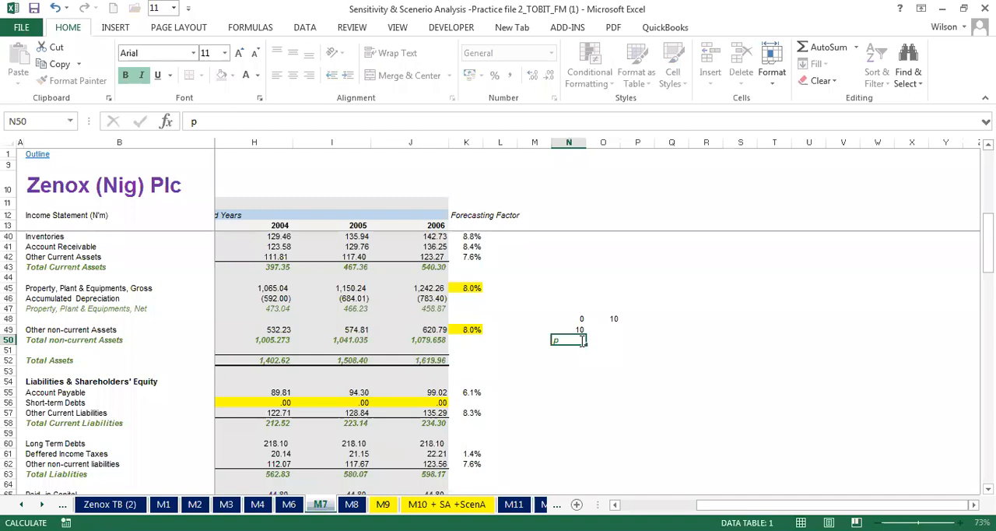
key(Return)
click(565, 340)
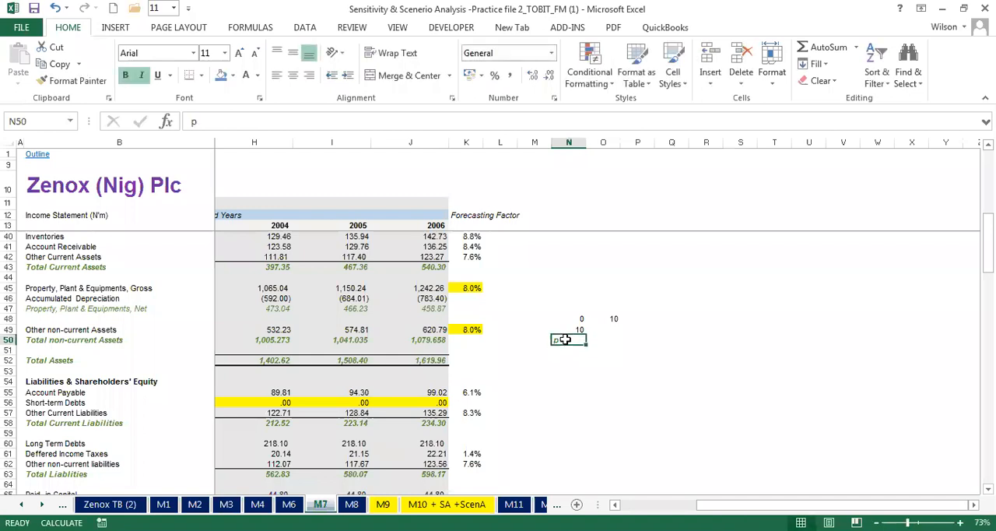
click(567, 348)
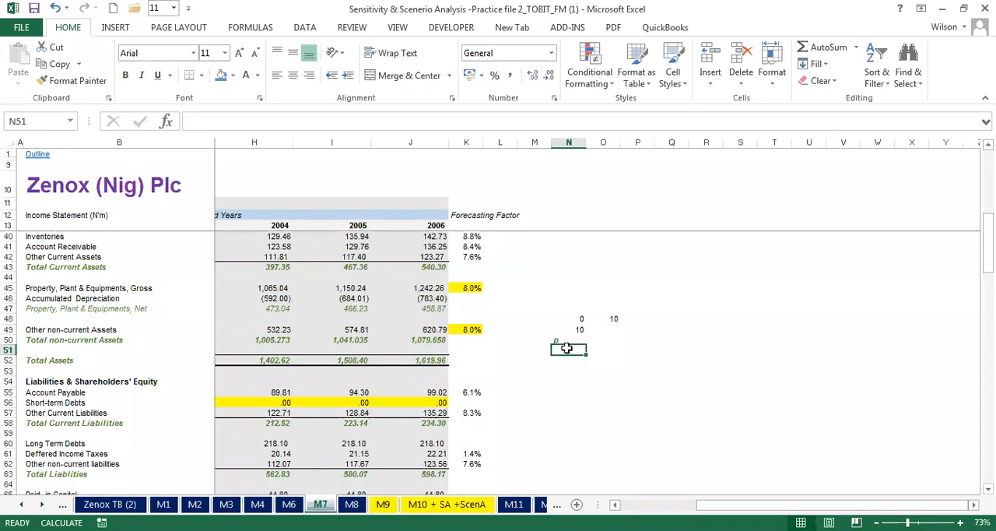
text(=)
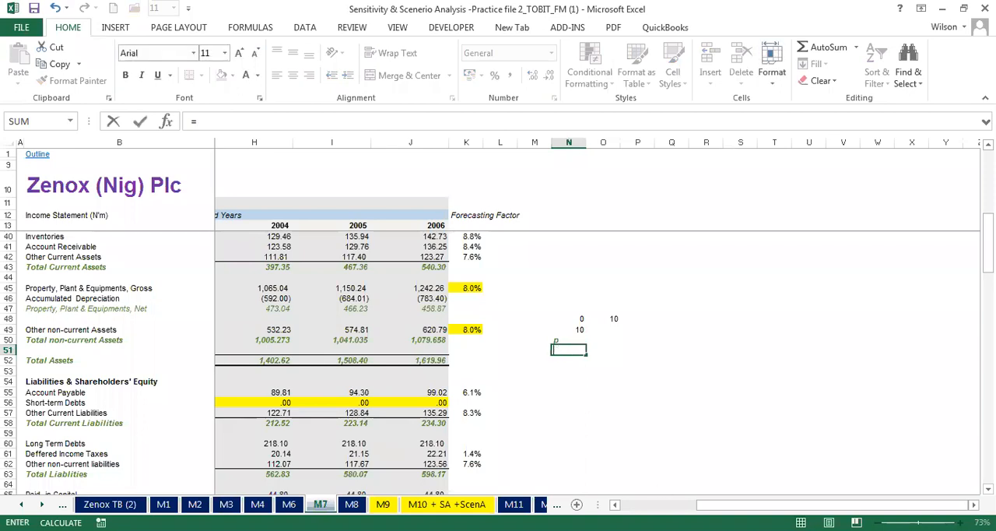
key(BackSpace)
- Examine the ranges referenced by the MAX formula in G56 of M7, keeping it stored as text with a leading apostrophe
click(615, 504)
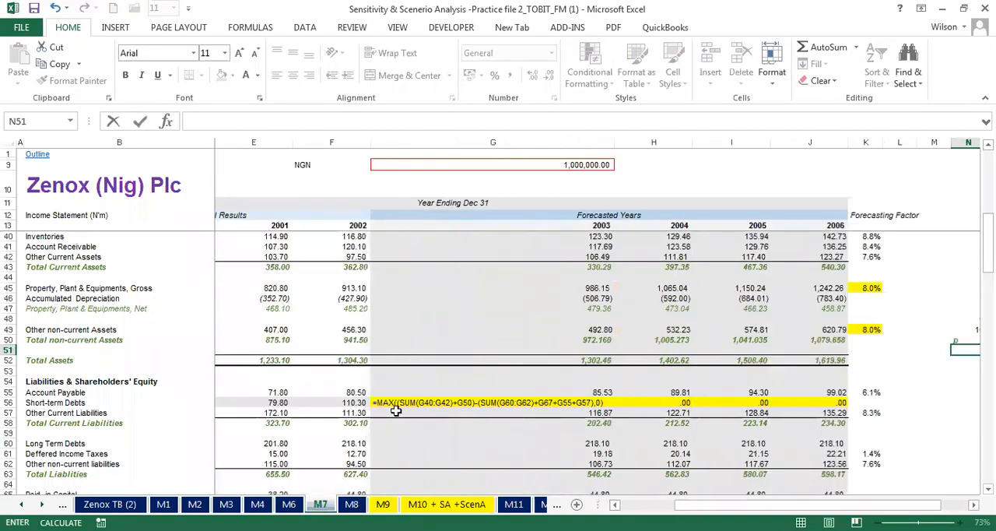
click(377, 403)
click(192, 121)
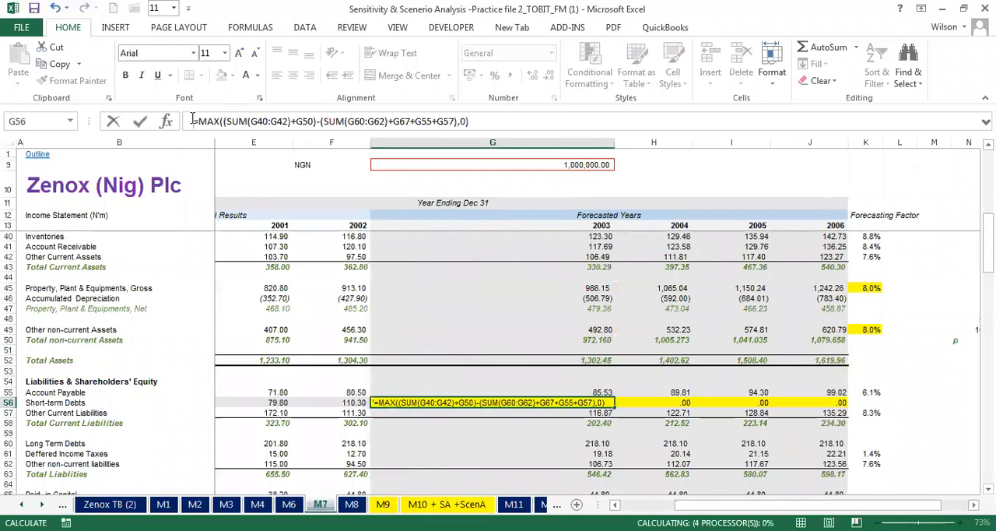
key(Delete)
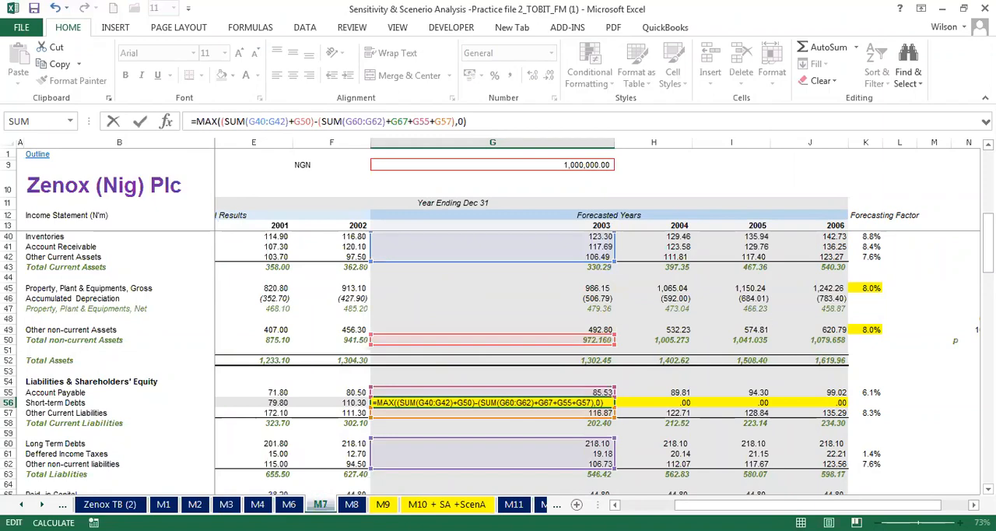
mouse_move(988, 247)
mouse_down()
mouse_move(988, 193)
mouse_move(988, 318)
mouse_move(988, 233)
mouse_up()
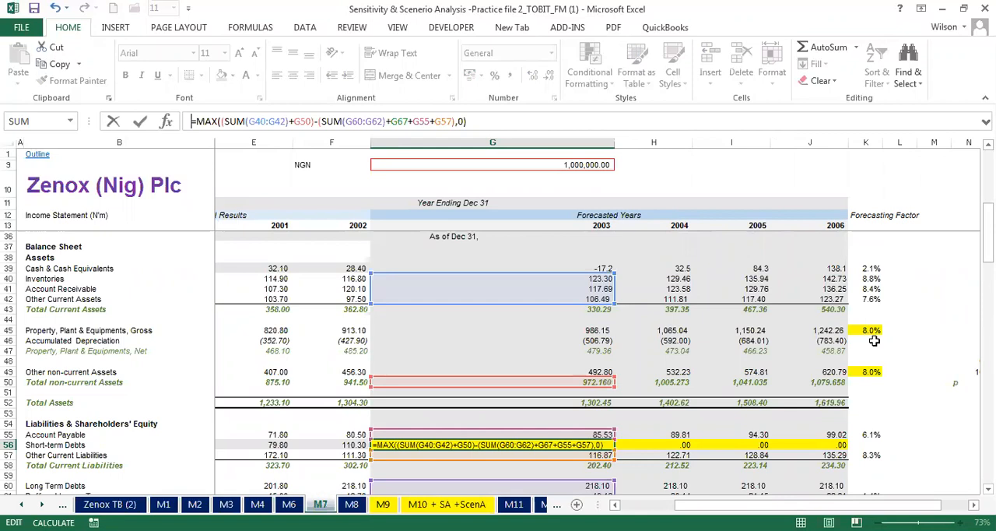
key(Delete)
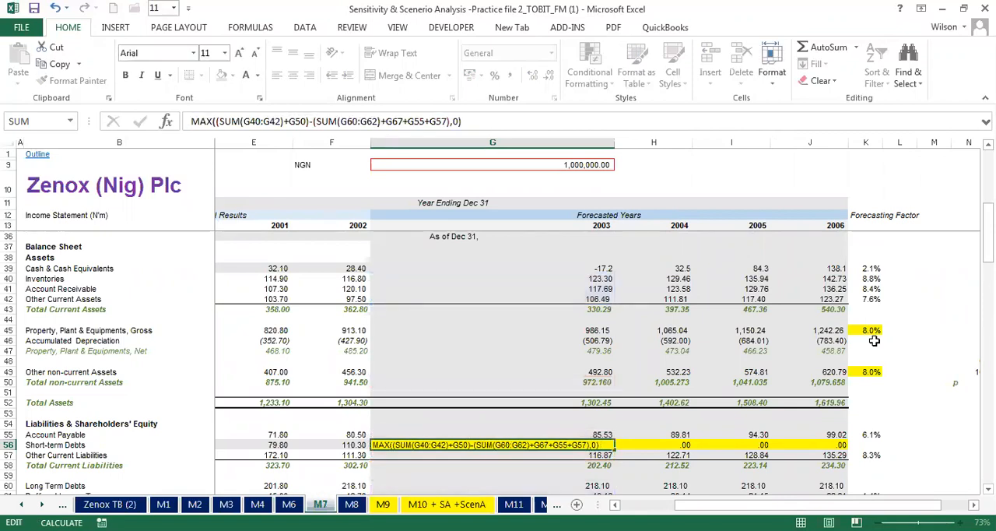
text('=)
key(Return)
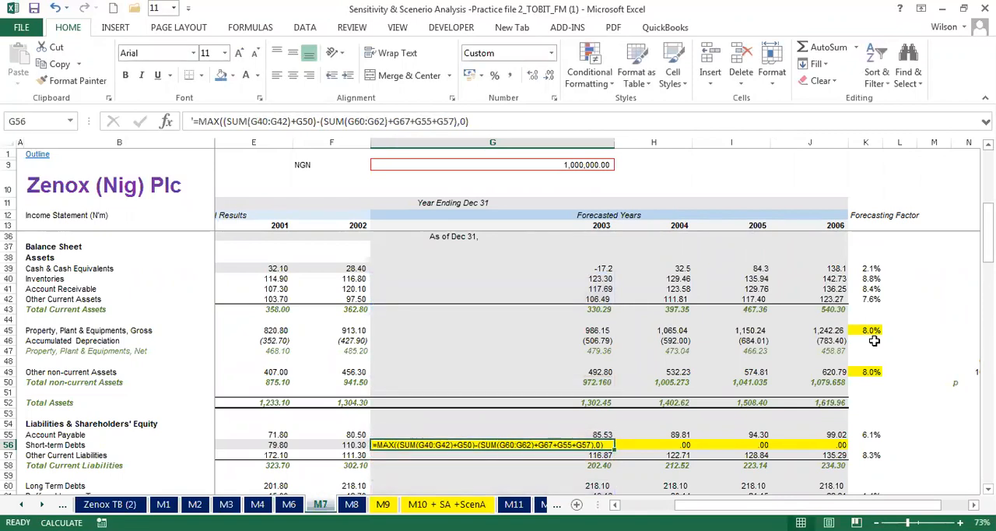
- Reactivate the MAX formula in G56 of M7 by removing its leading apostrophe
click(195, 120)
key(BackSpace)
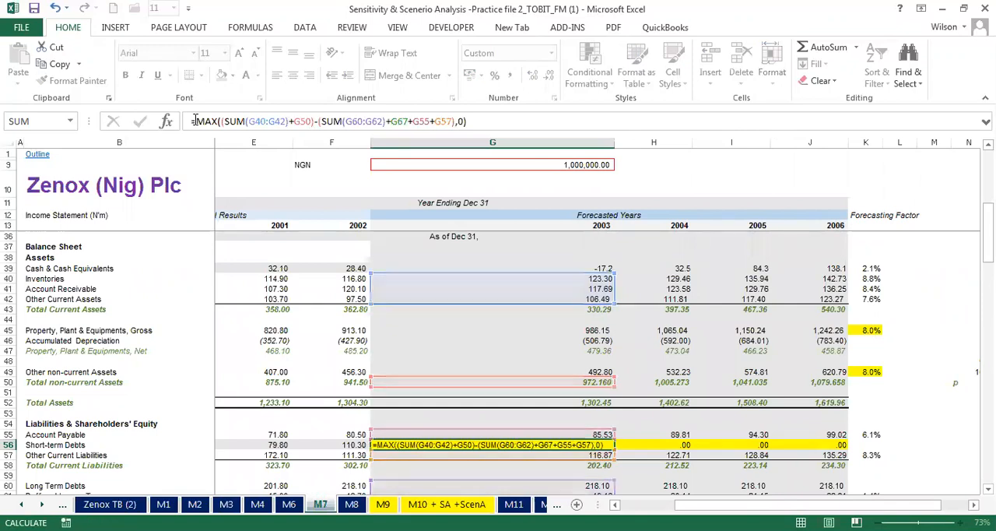
key(Return)
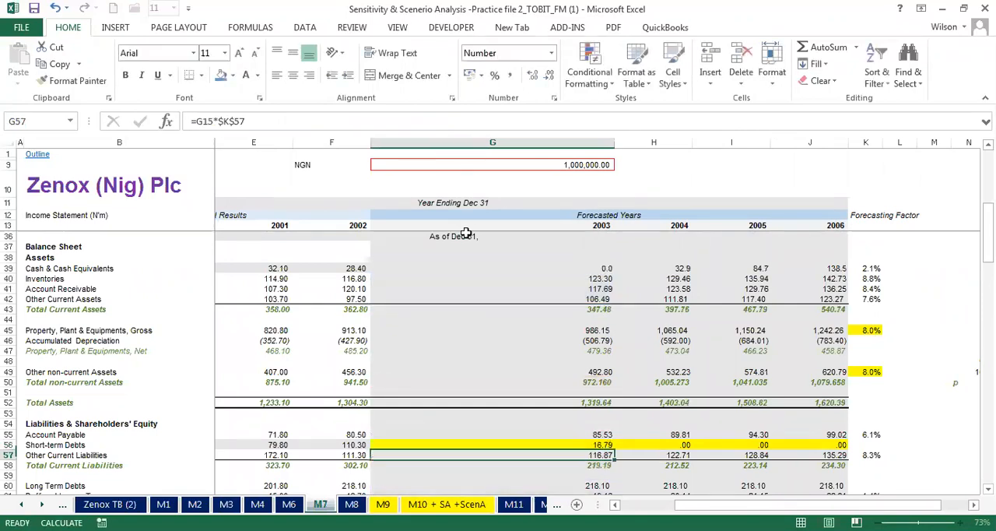
- Clear the 2003 short-term debts in G56 of M7 and try starting a new MAX formula there
click(601, 445)
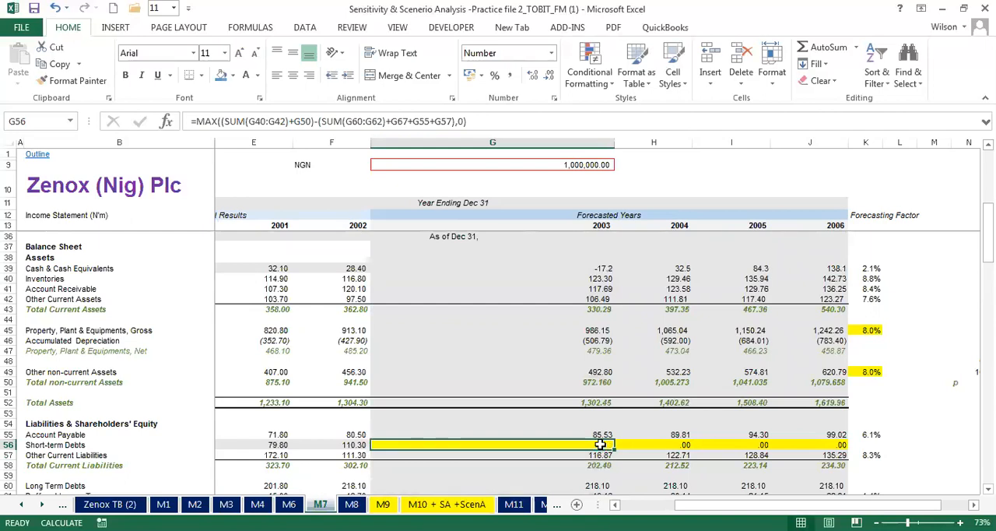
text(=)
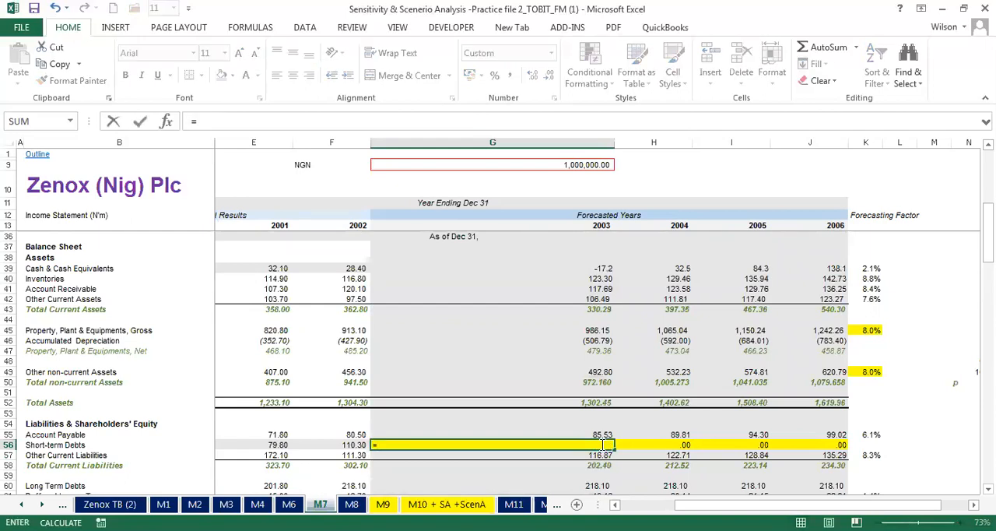
text(max()
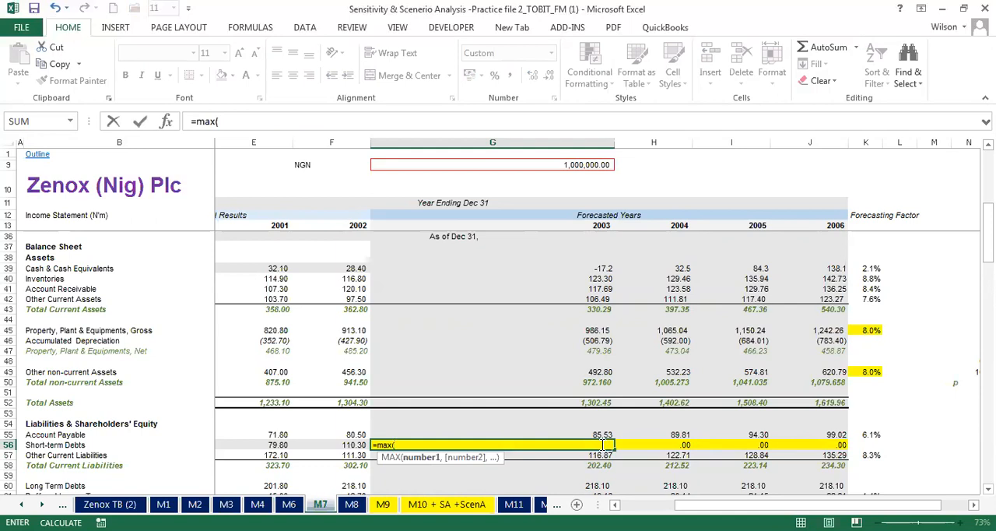
key(Escape)
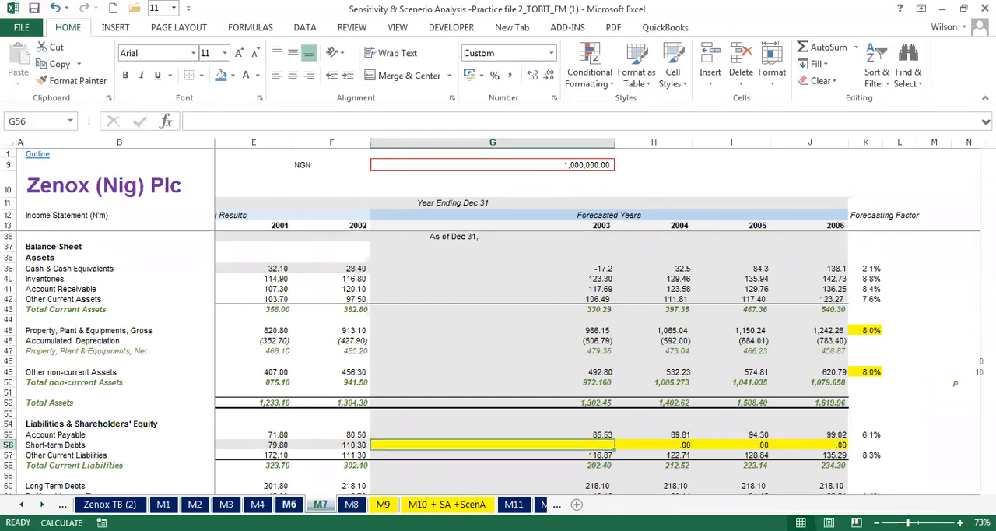
- Inspect the balancing formula behind the 2004 short-term debts in H56 of M6
click(289, 504)
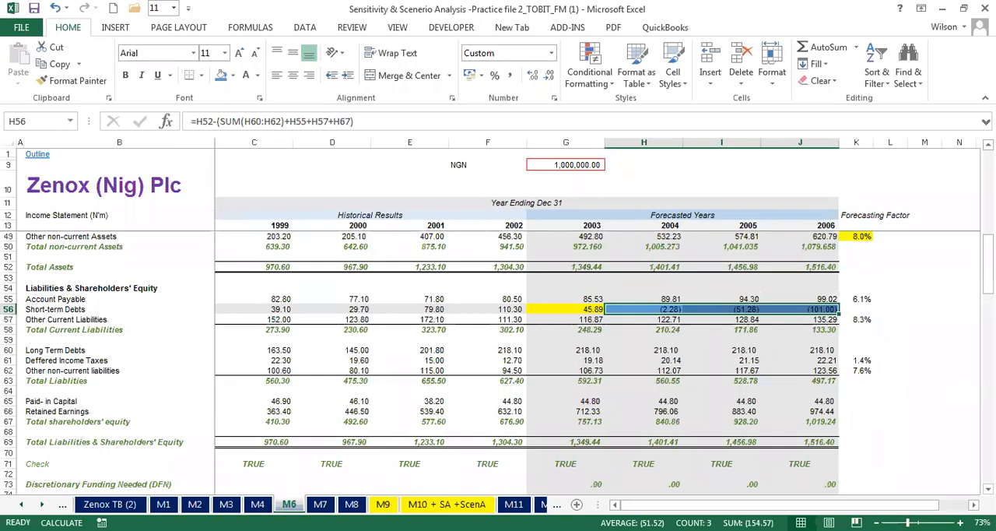
click(829, 530)
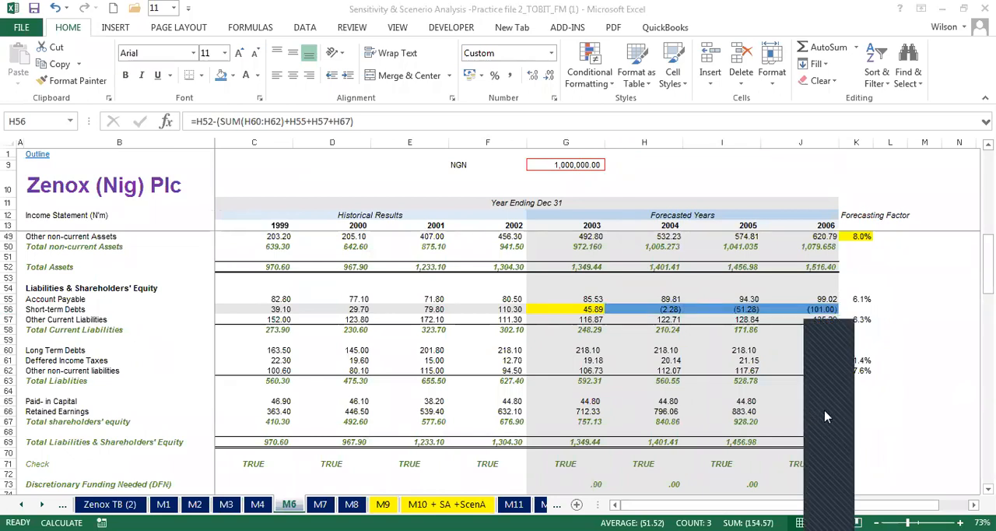
click(869, 288)
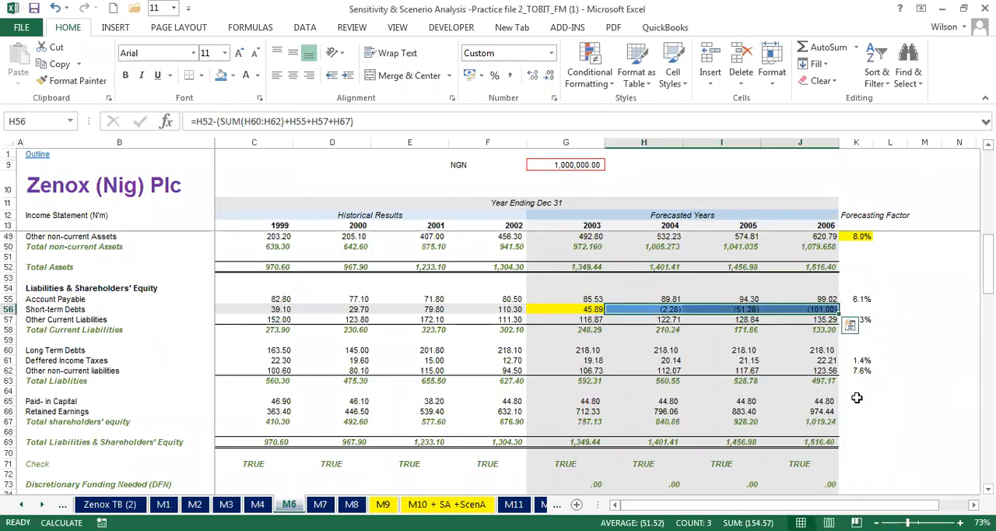
click(828, 530)
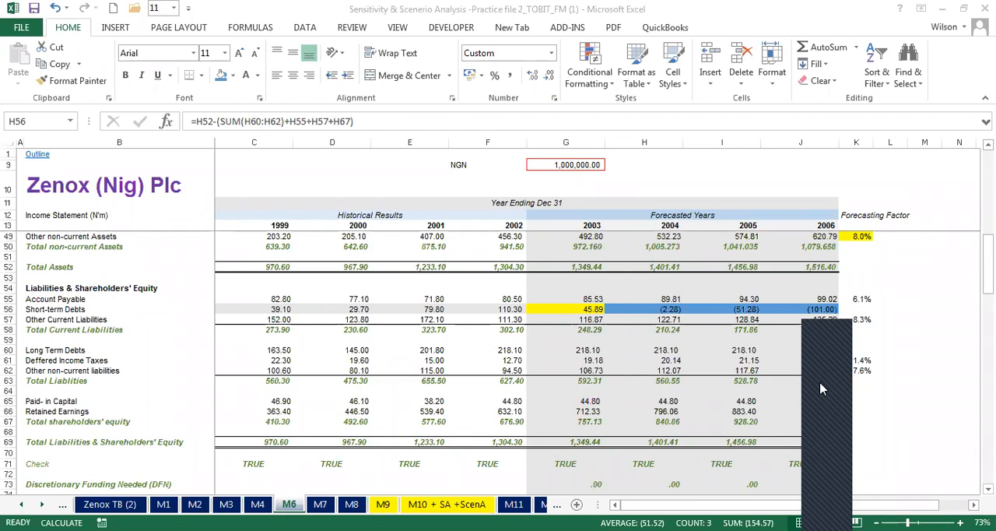
click(887, 307)
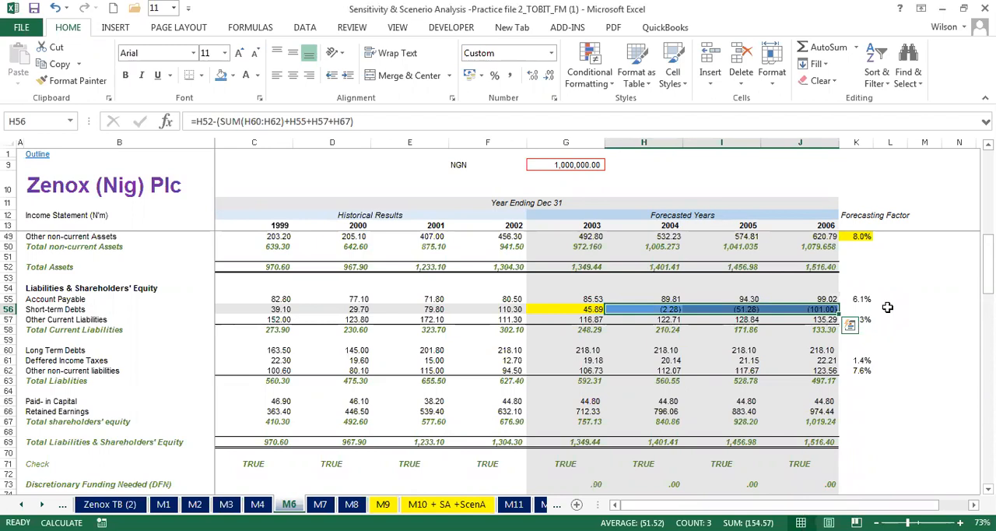
click(662, 309)
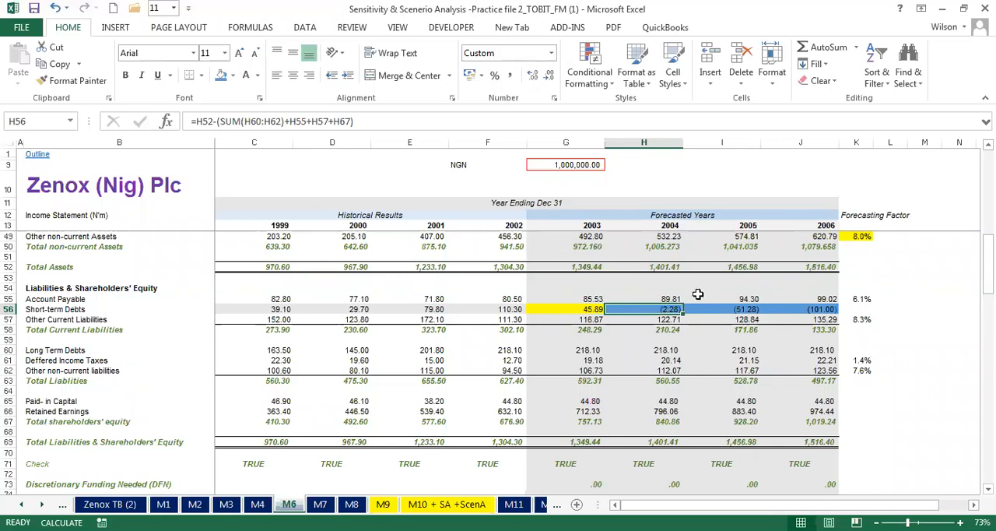
double_click(660, 309)
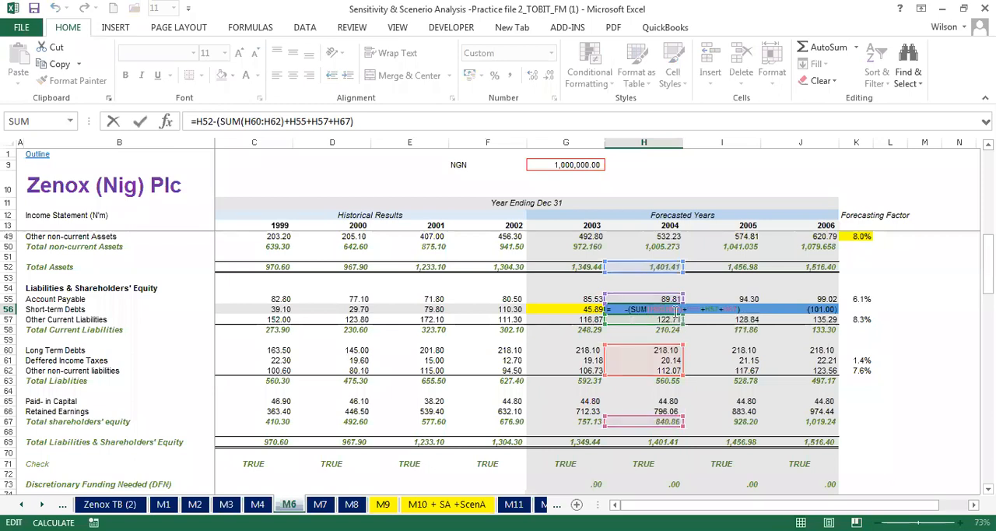
key(Escape)
- Replace the blue fill of the 2004–2006 short-term debts in H56:J56 of M6 with white
drag(638, 309, 827, 309)
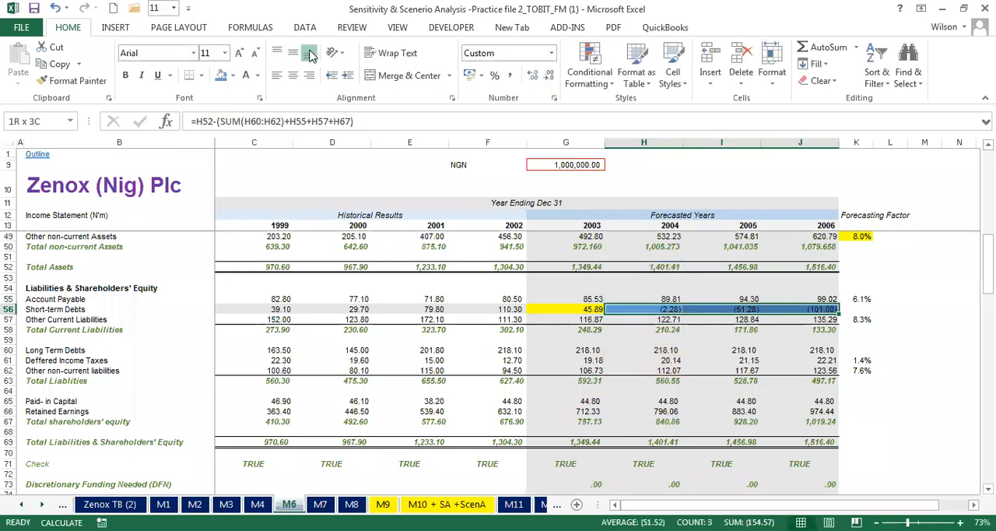
click(233, 76)
click(218, 109)
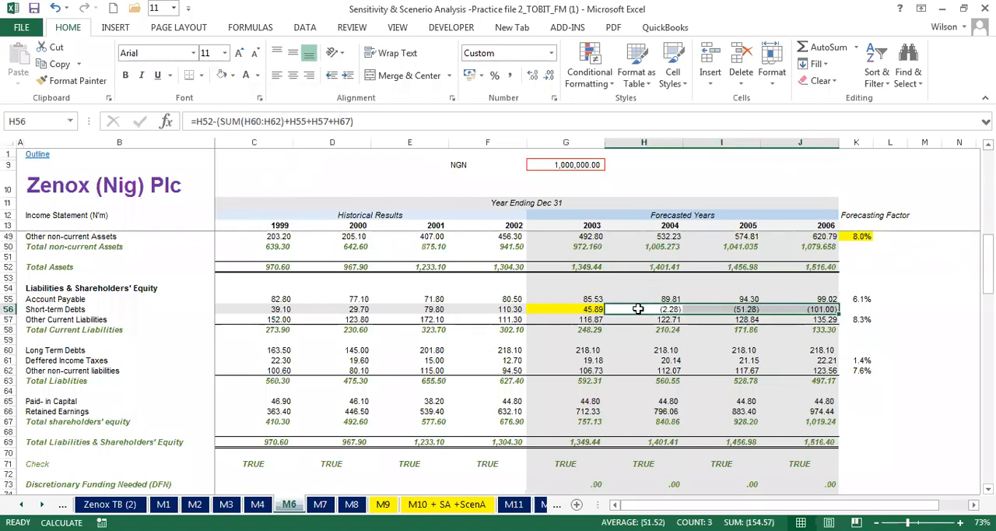
- Review the cells referenced by the formula in H56 of M6 and fill the formula across to J56
double_click(638, 309)
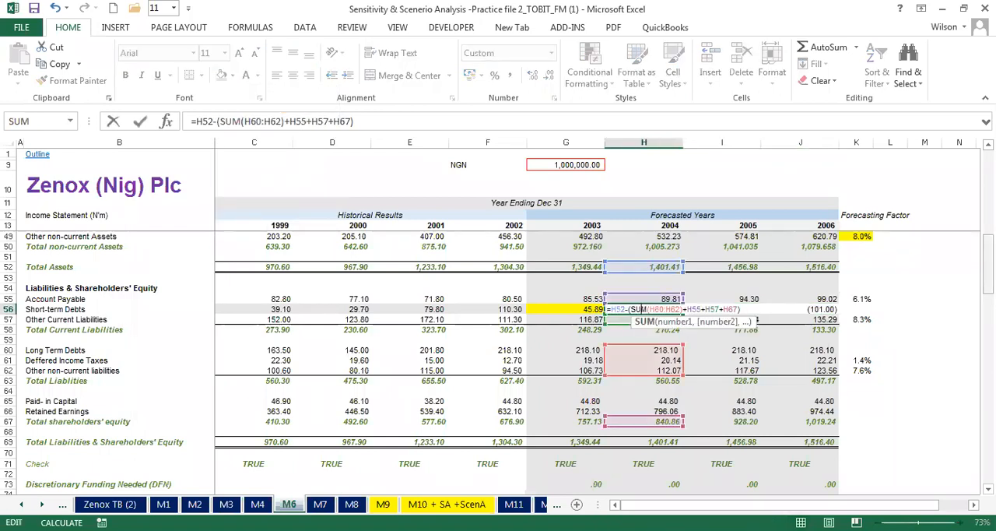
mouse_move(988, 275)
mouse_down()
mouse_move(988, 259)
mouse_move(988, 277)
mouse_up()
key(Return)
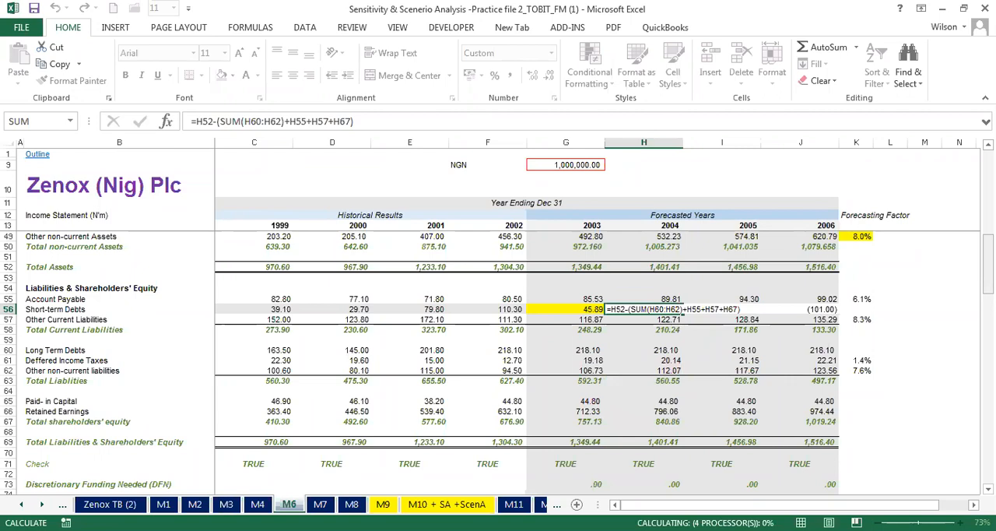
click(659, 309)
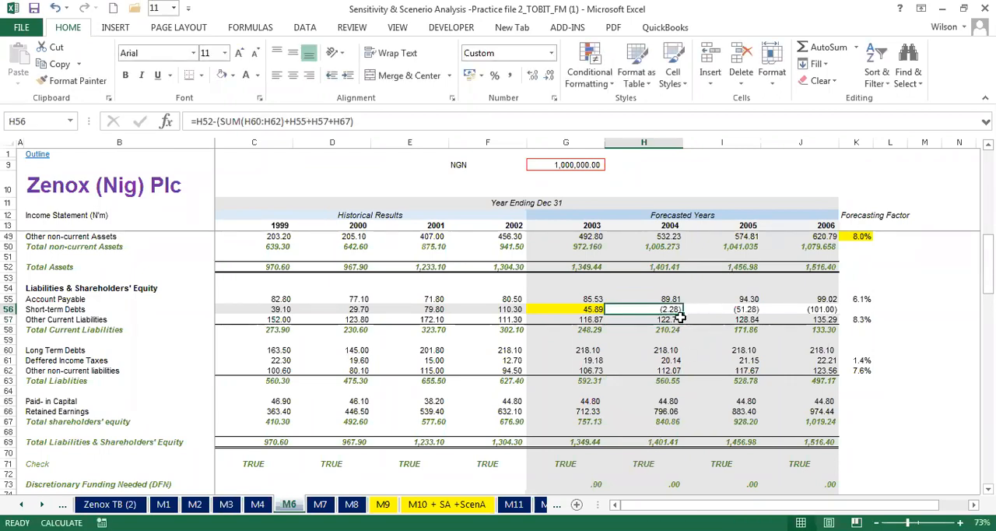
drag(682, 310, 838, 309)
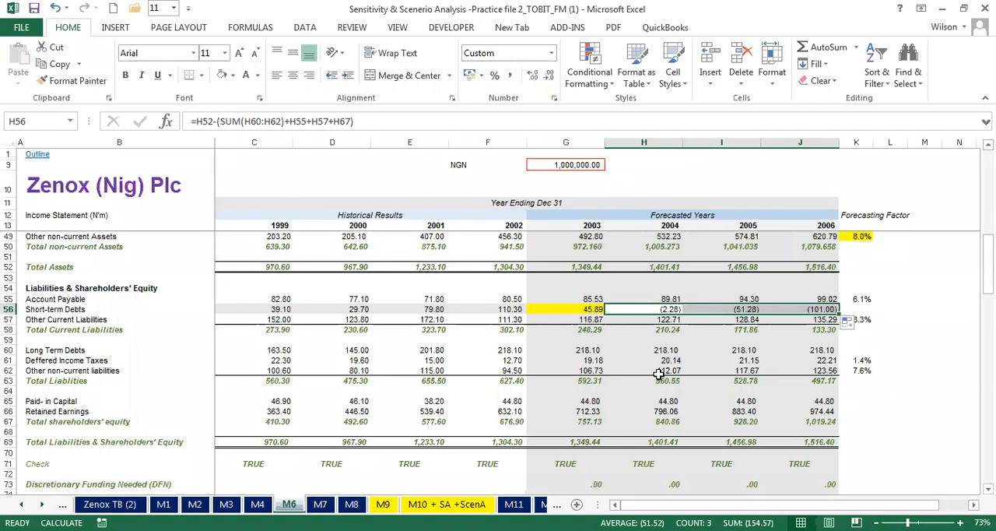
- Inspect the MAX formula behind the 2004 short-term debts in H56 of M7 for comparison with M6
drag(644, 308, 815, 309)
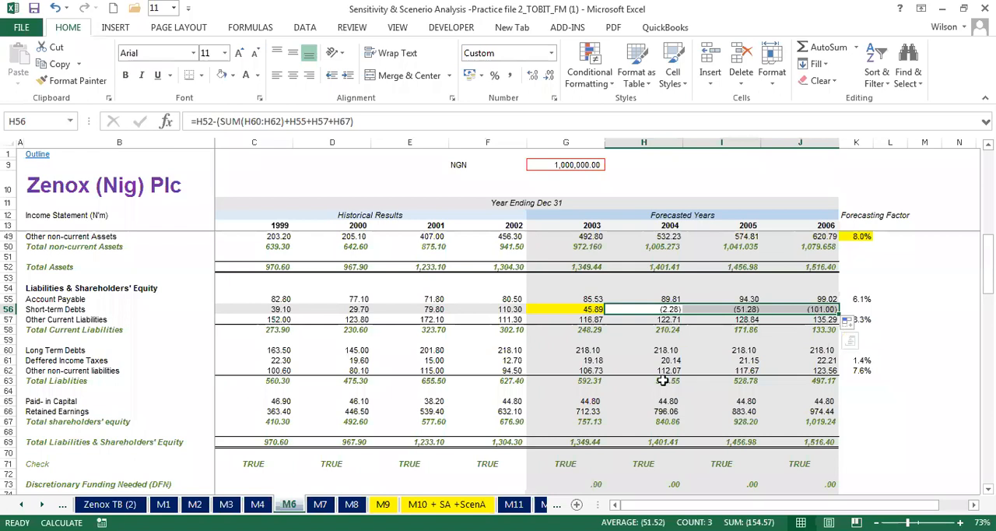
click(320, 504)
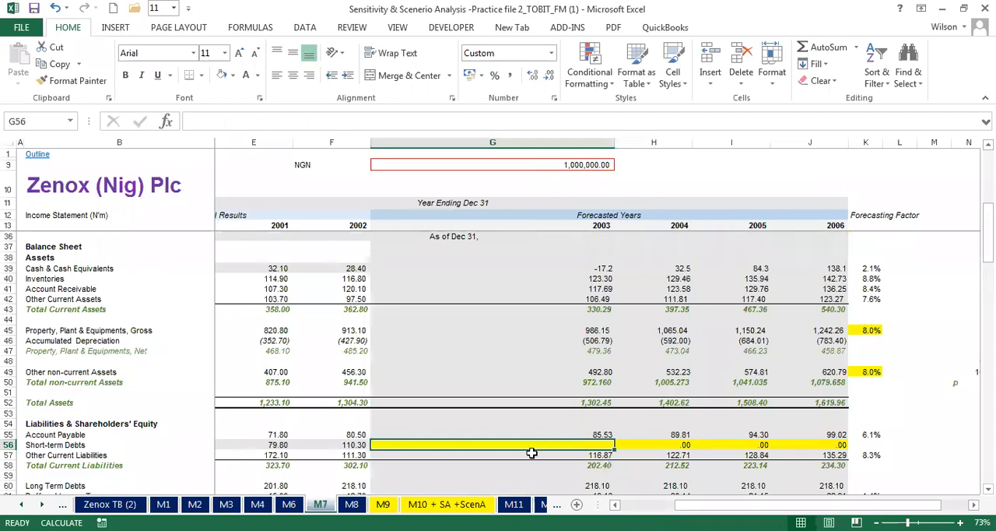
click(645, 441)
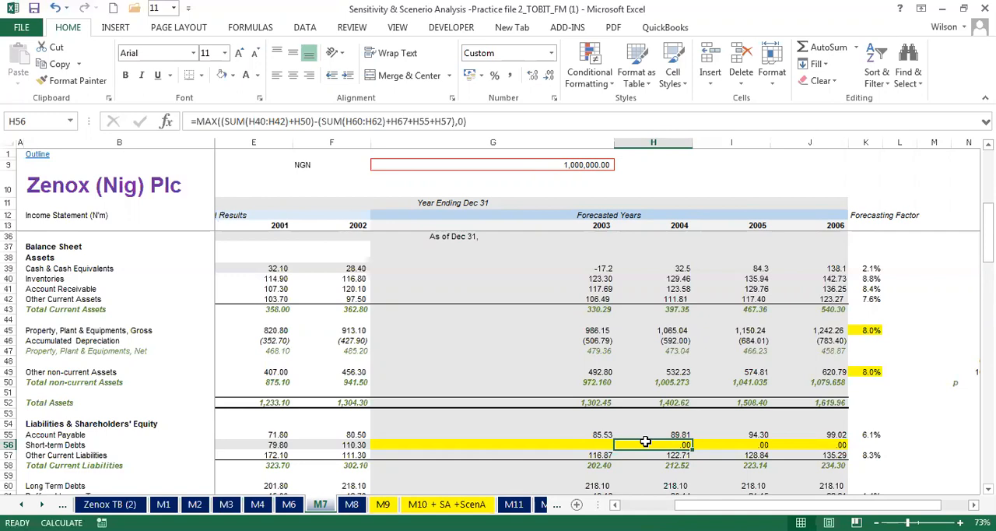
- Start a MAX formula for the 2003 short-term debts in G56 of M7
click(602, 442)
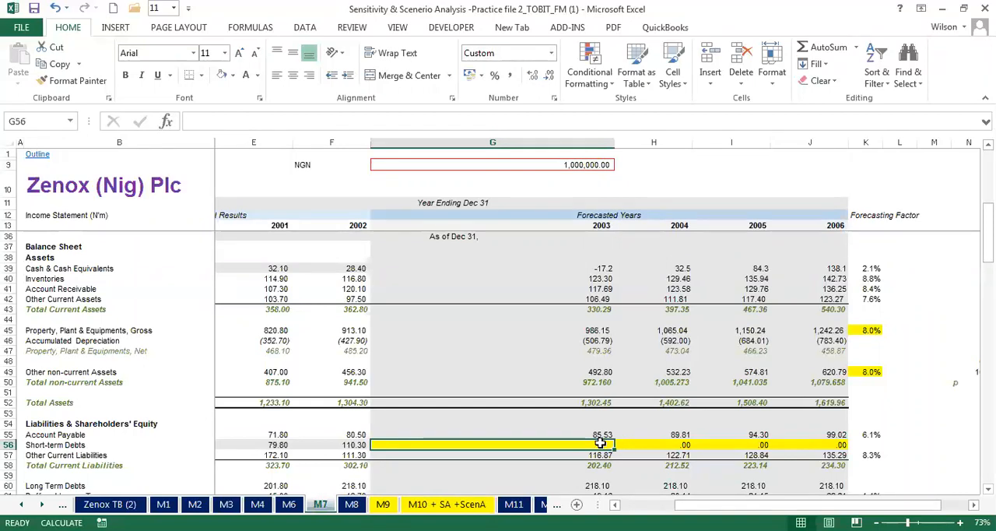
text(=)
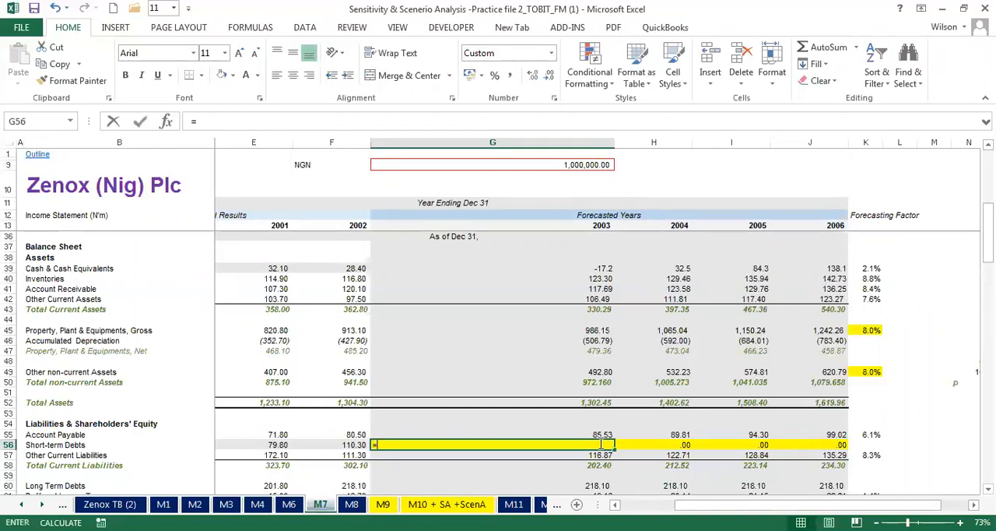
text(m)
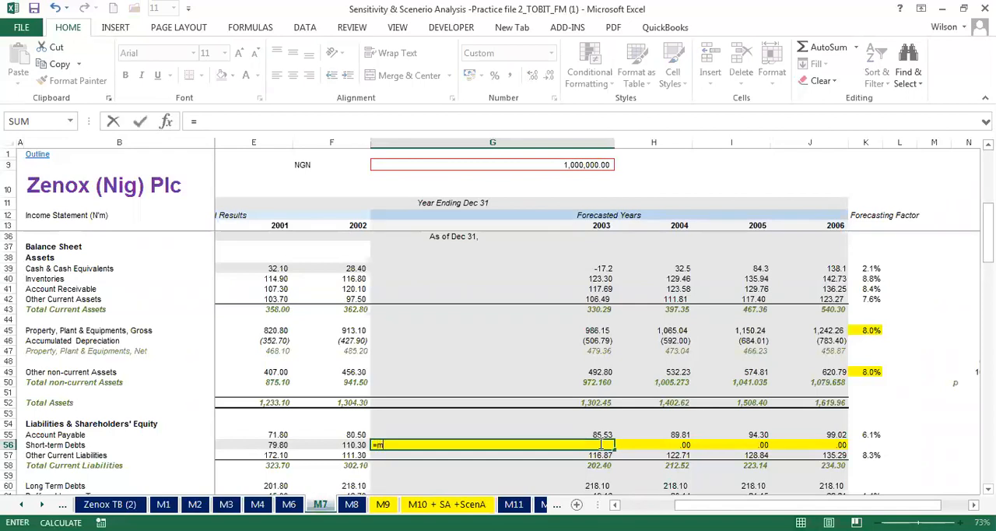
text(a)
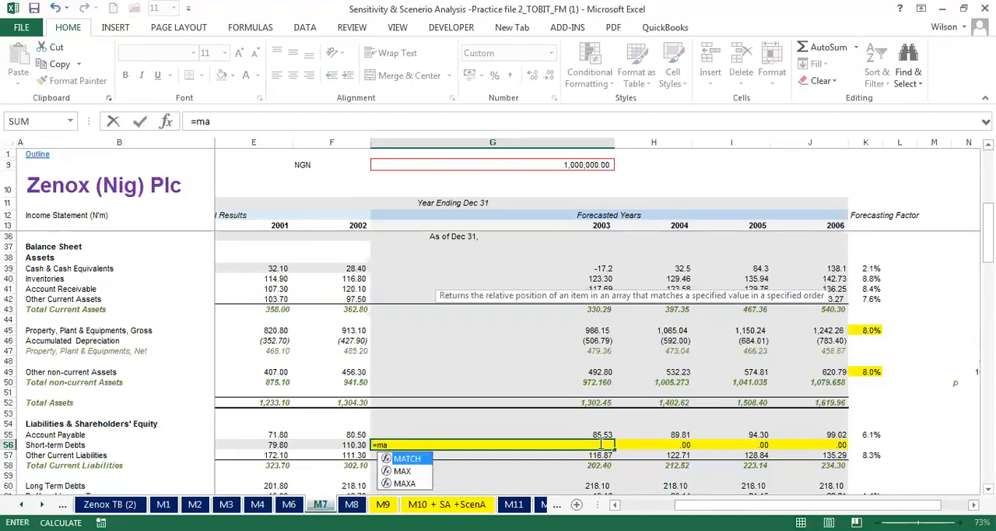
text(x)
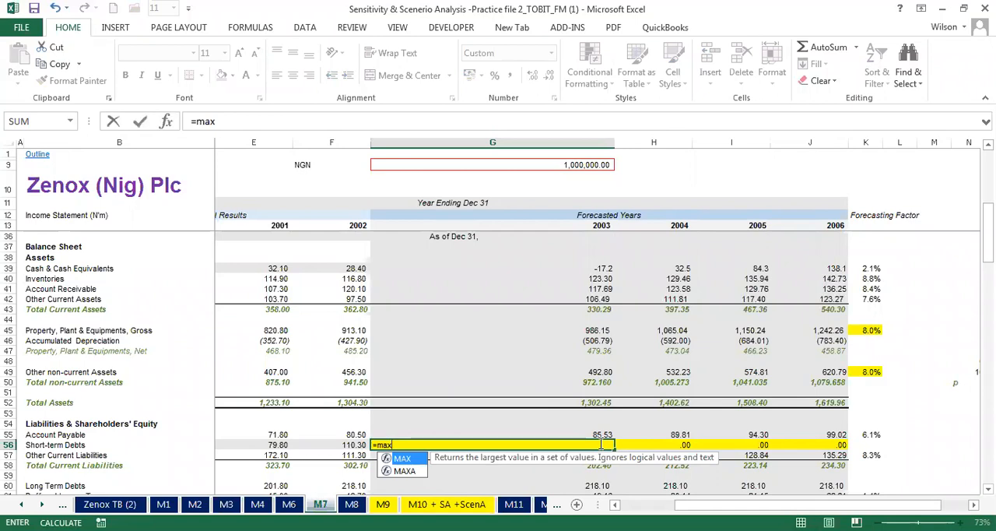
text((sum)
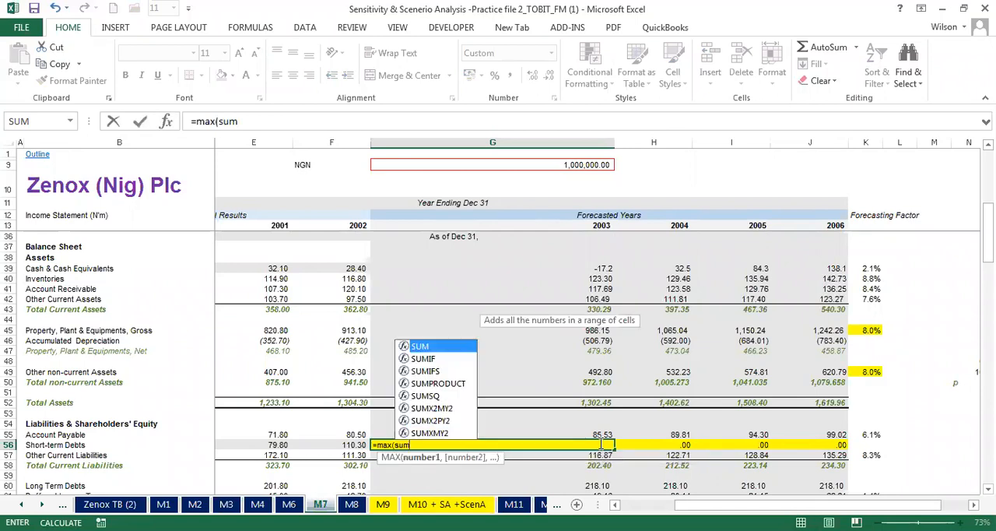
text(()
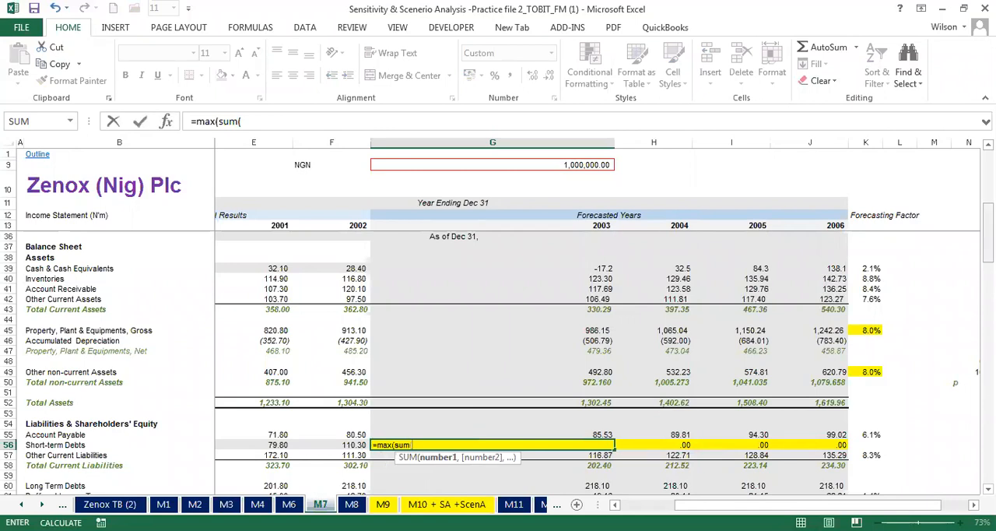
drag(988, 227, 988, 249)
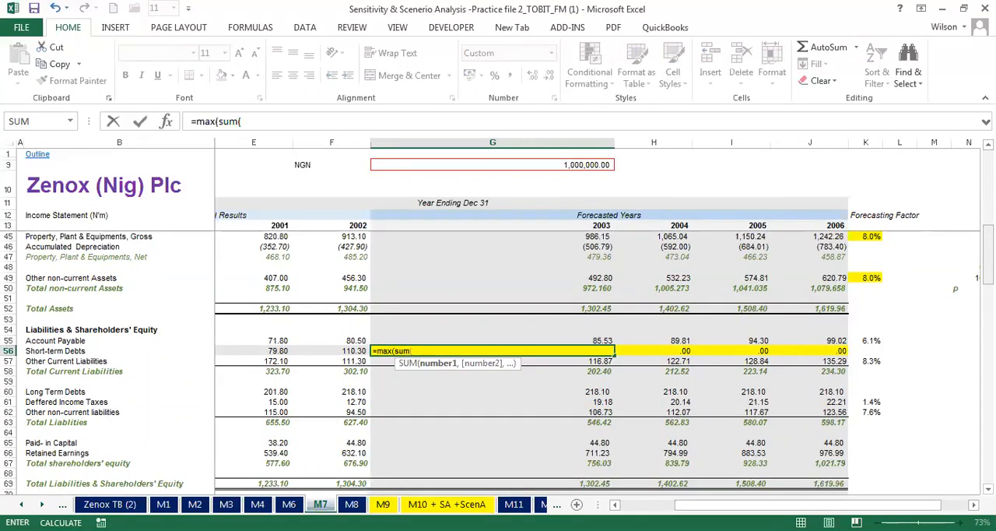
drag(988, 247, 988, 256)
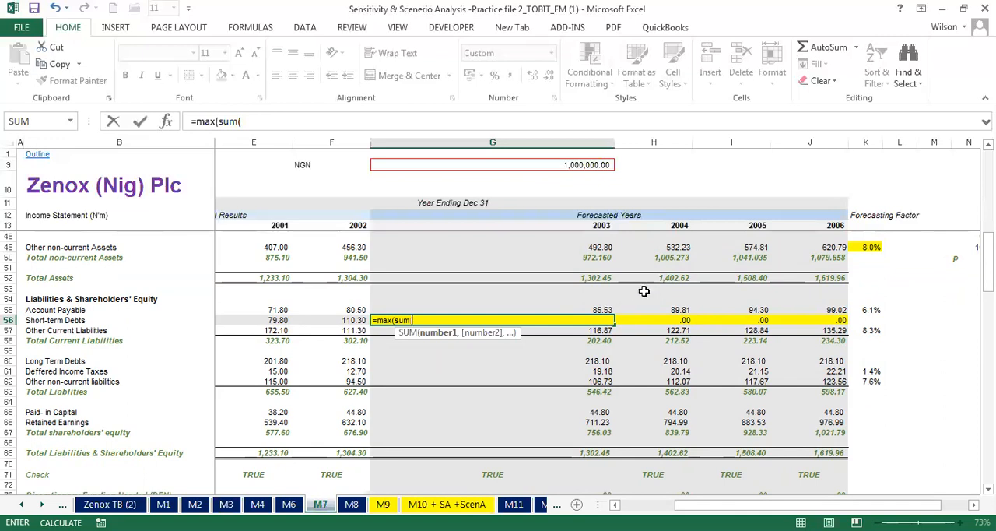
click(585, 278)
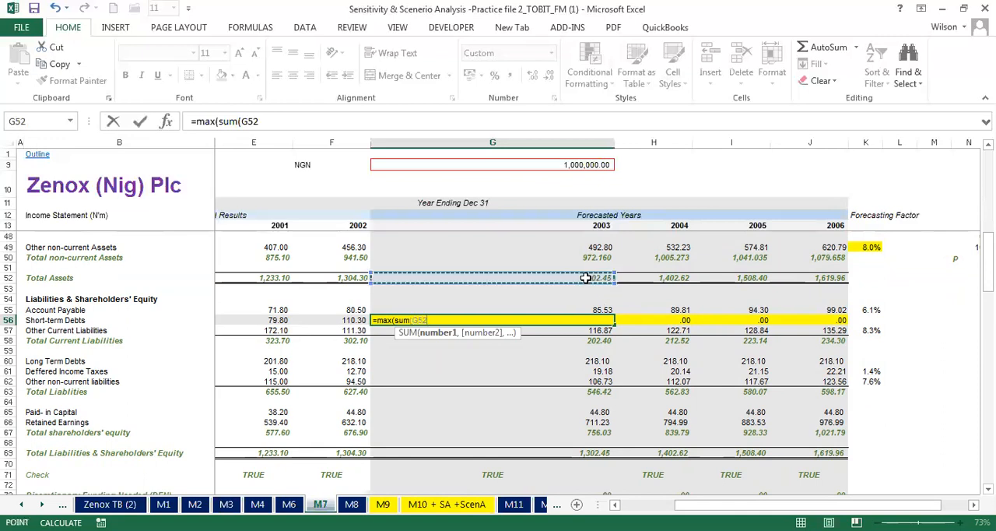
text(-)
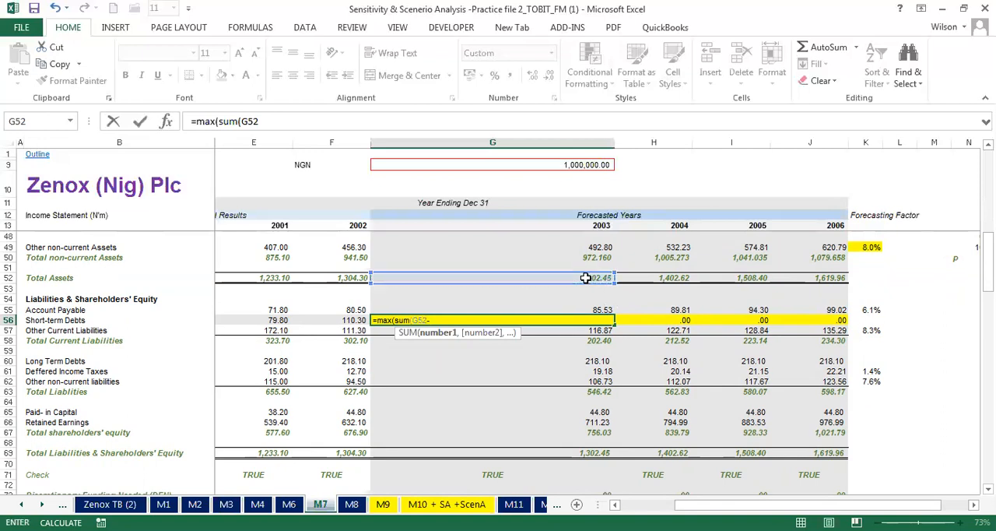
key(BackSpace)
key(BackSpace)
key(BackSpace)
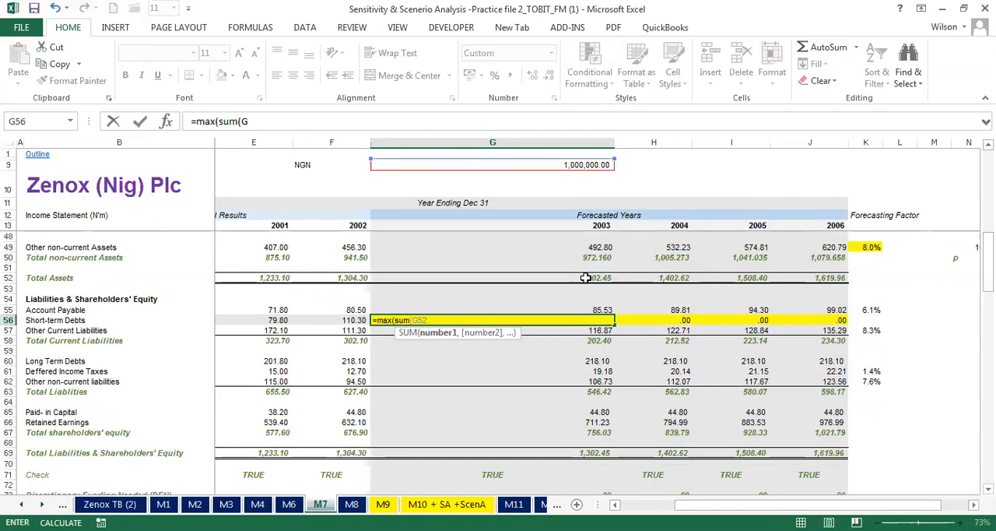
key(BackSpace)
key(BackSpace)
key(BackSpace)
key(BackSpace)
key(BackSpace)
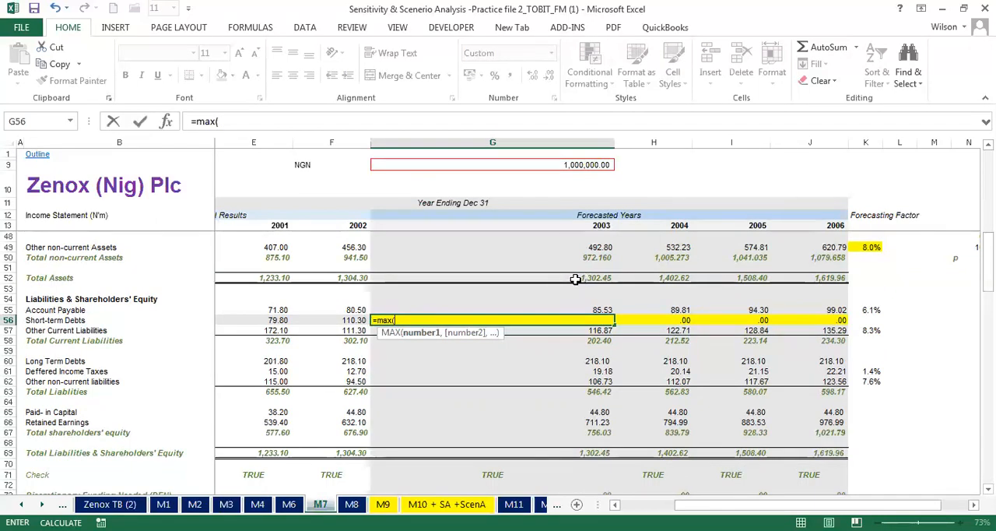
- Build the MAX argument in G56 as total assets G52 minus a SUM starting with the non-current liabilities G60:G62
click(581, 277)
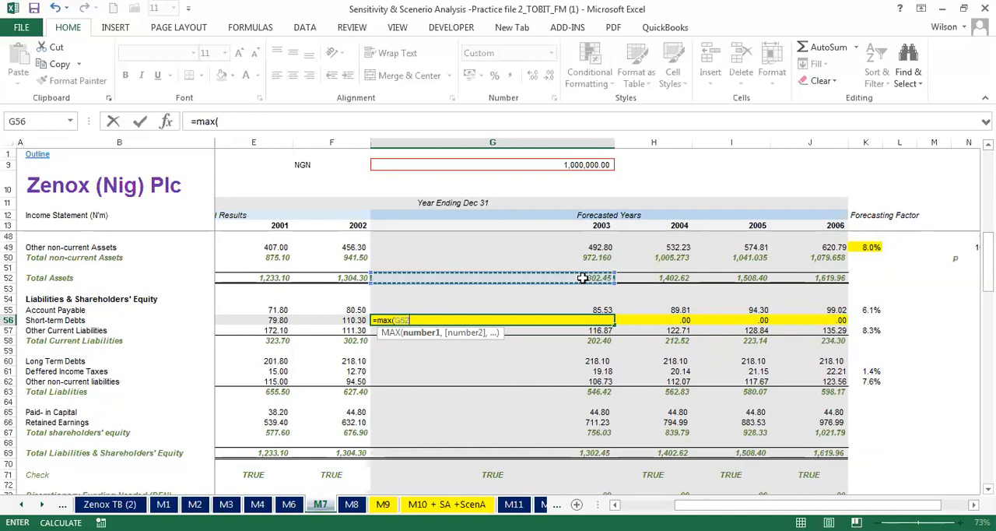
text(-)
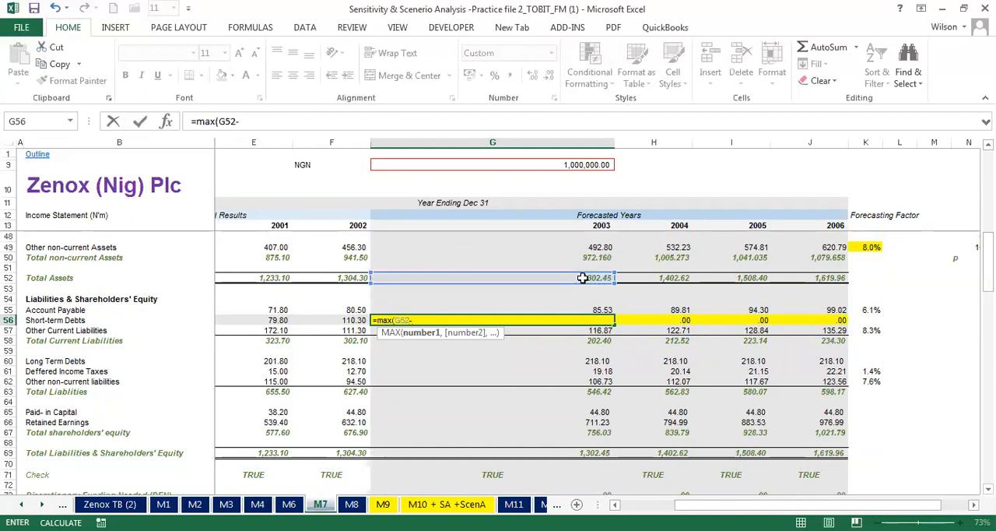
text(su)
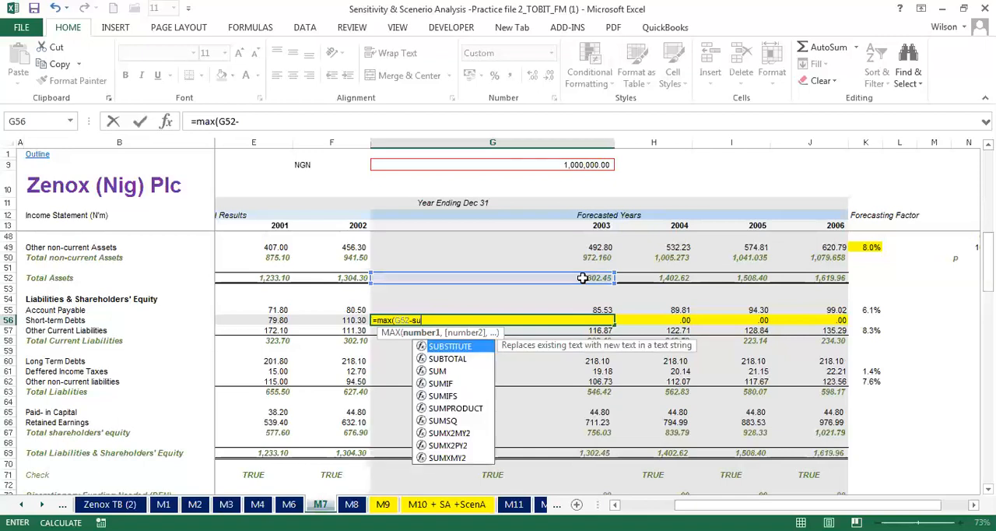
text(m)
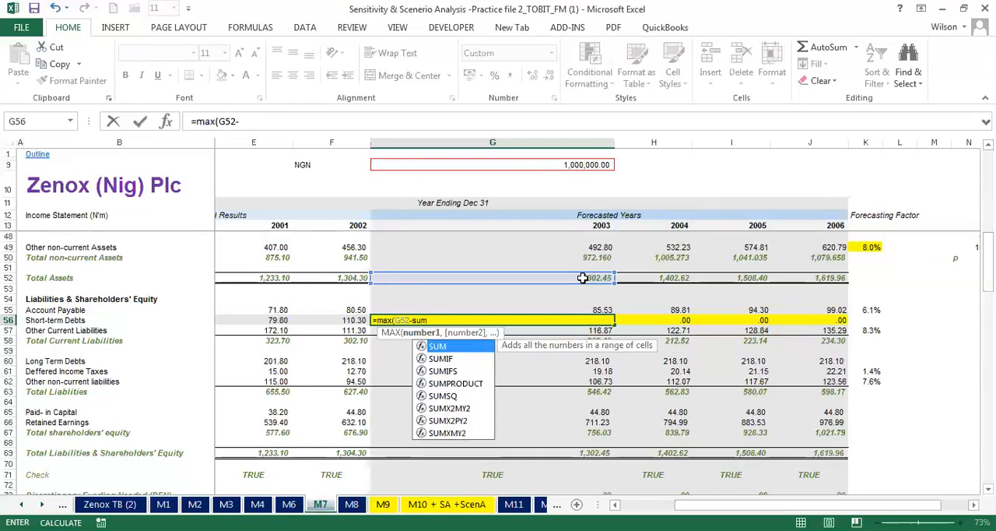
text(()
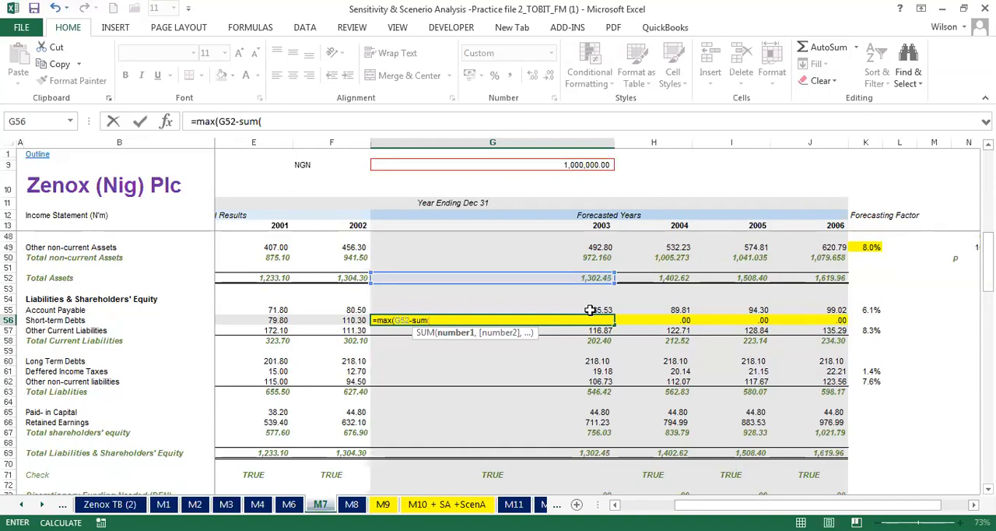
click(592, 361)
drag(592, 368, 593, 379)
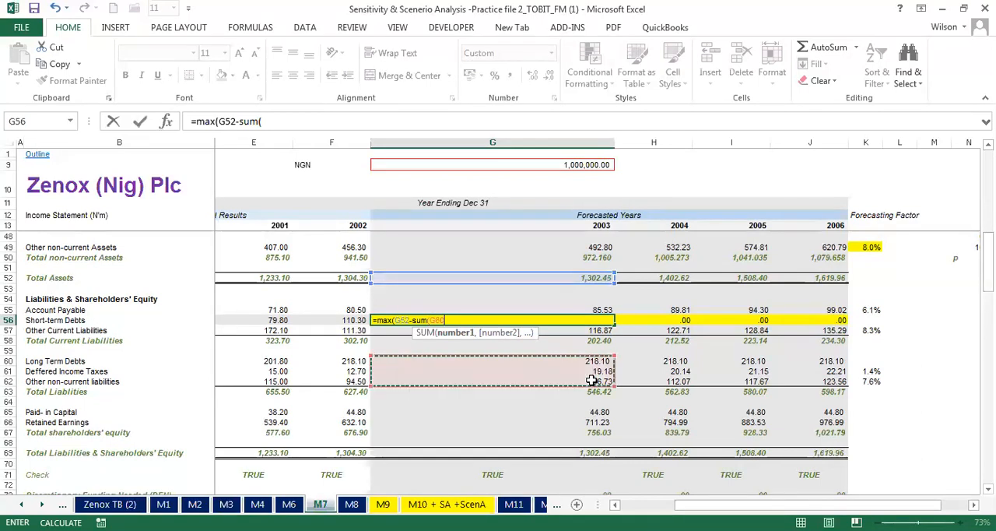